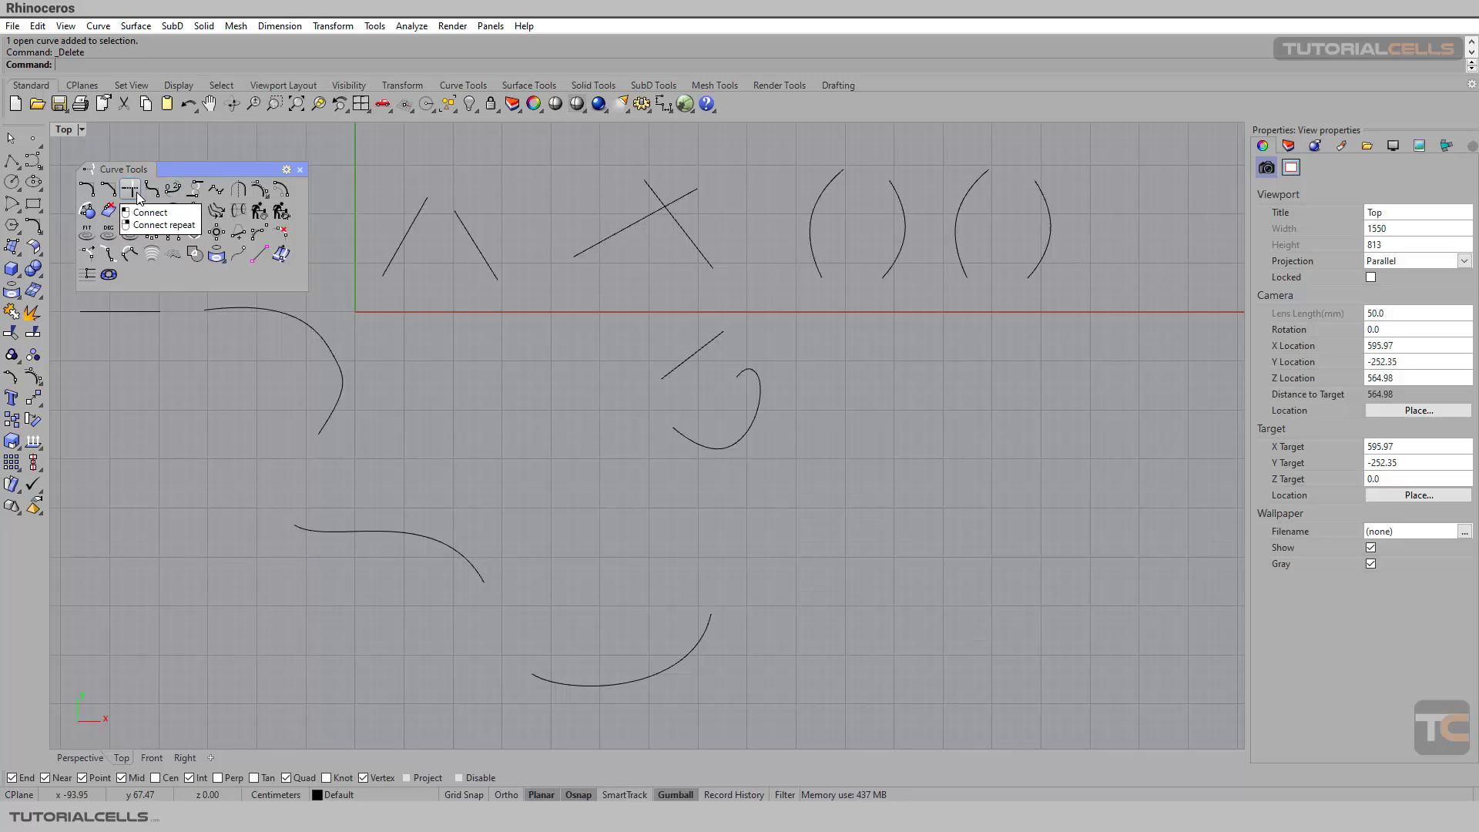
# - Connect the two separate slanted lines of the first pair so they extend to a shared corner
pyautogui.scroll(3, 384, 234)
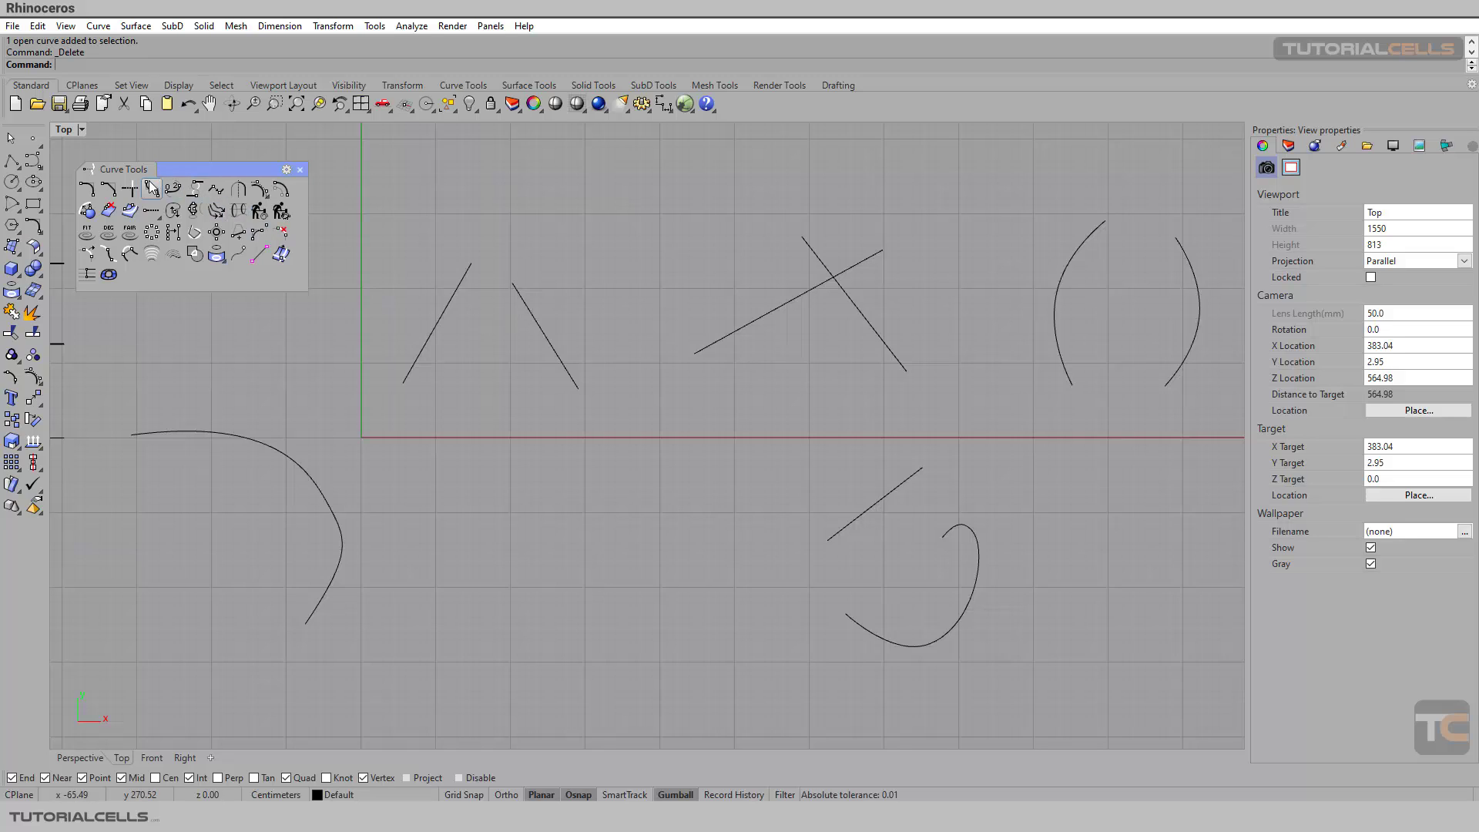
pyautogui.click(173, 211)
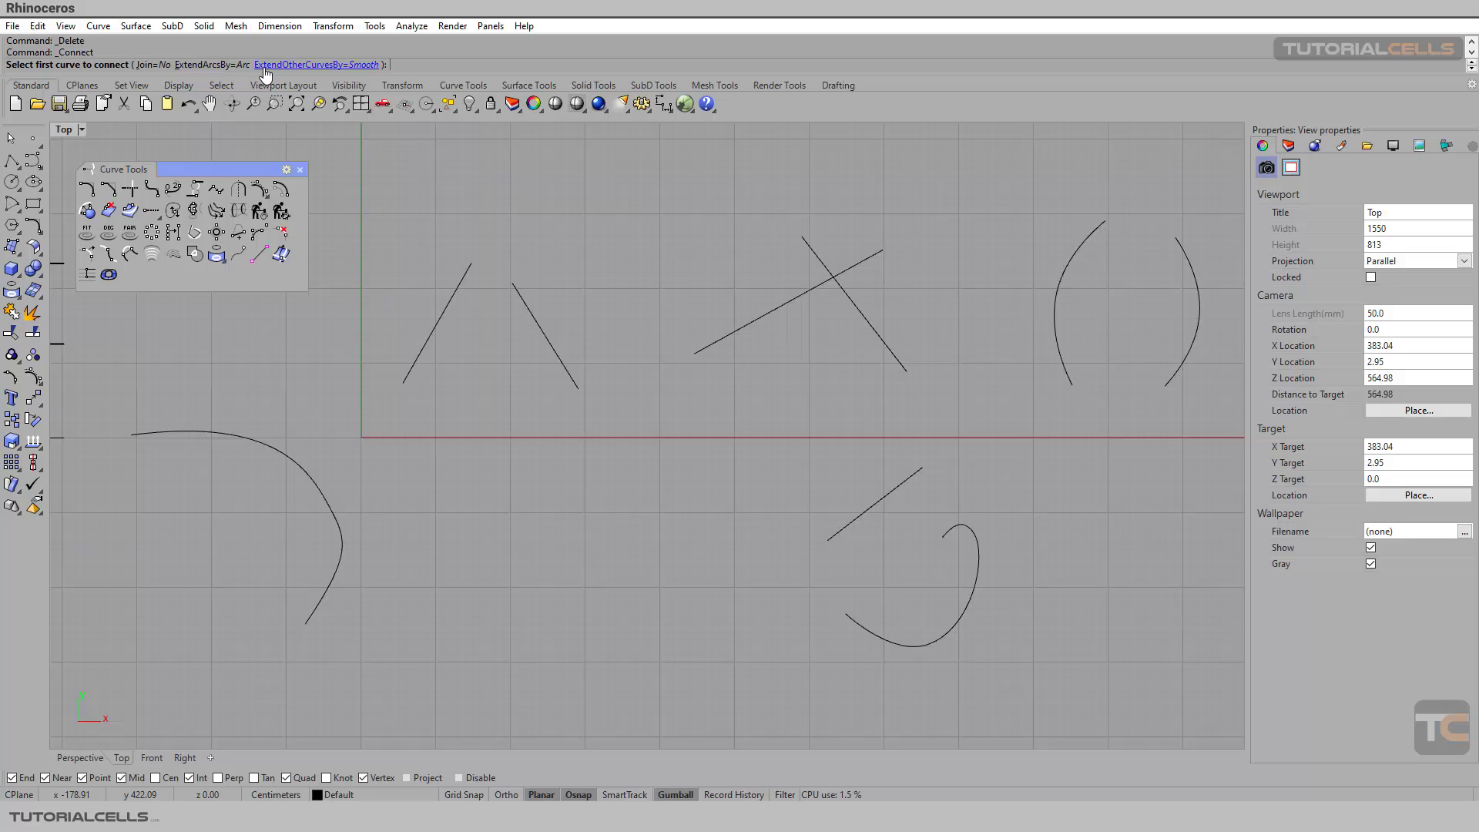
pyautogui.click(452, 304)
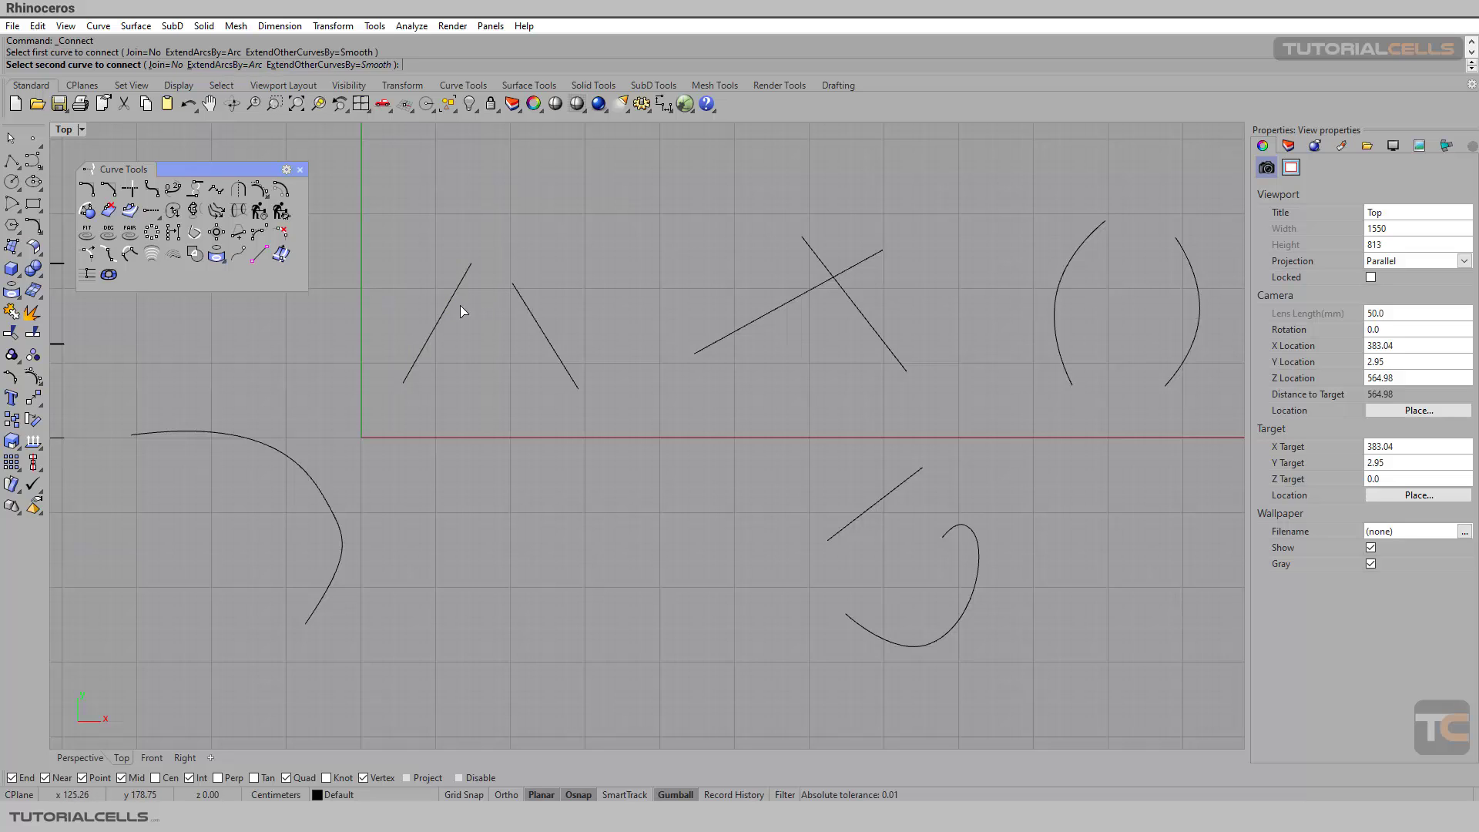
pyautogui.click(532, 322)
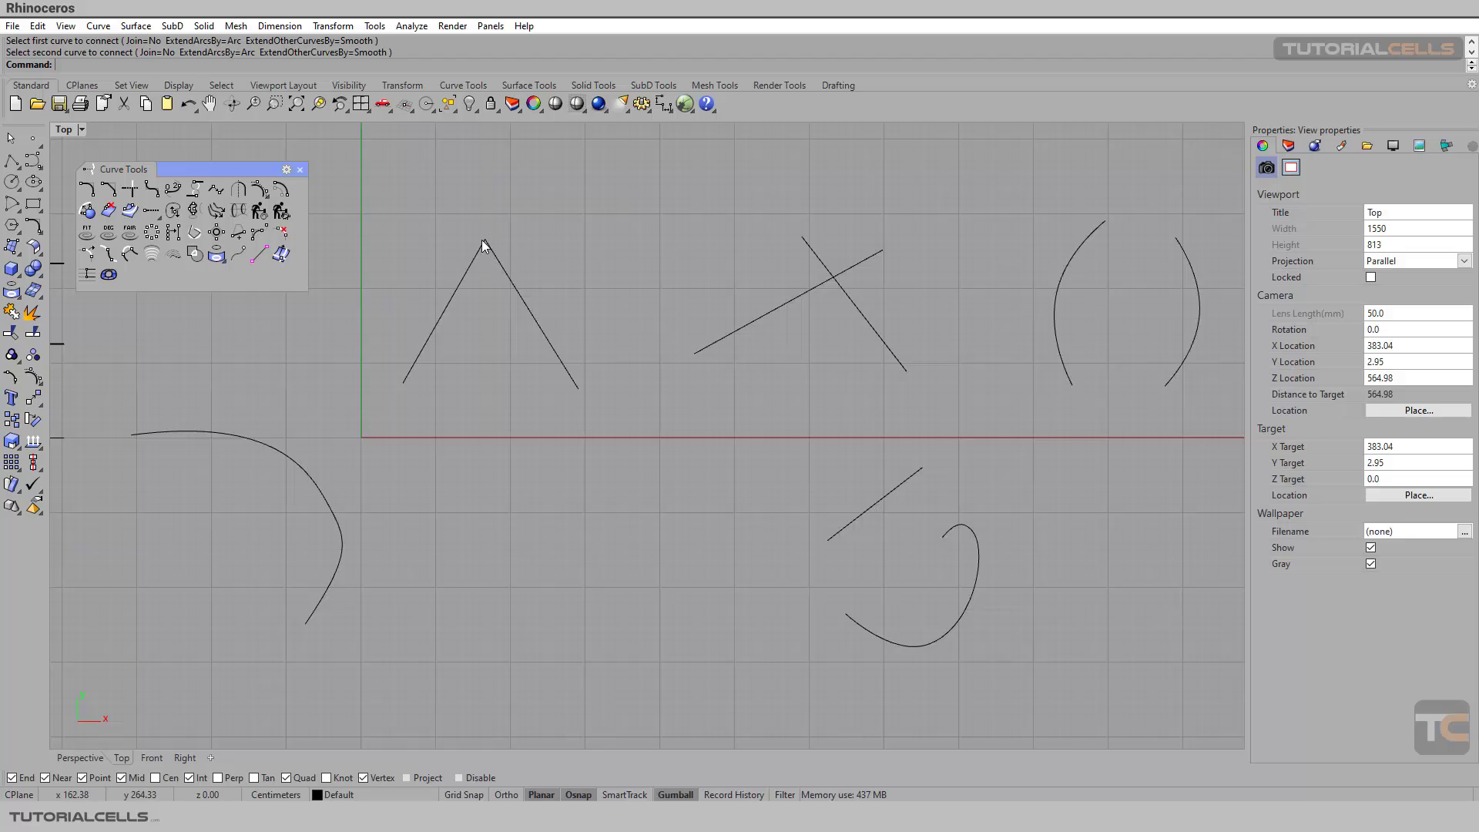
# - Connect the two crossing lines at their intersection, keeping the lower parts of both lines
pyautogui.press('Right')
pyautogui.press('Right')
pyautogui.press('Right')
pyautogui.press('Right')
pyautogui.rightClick(622, 276)
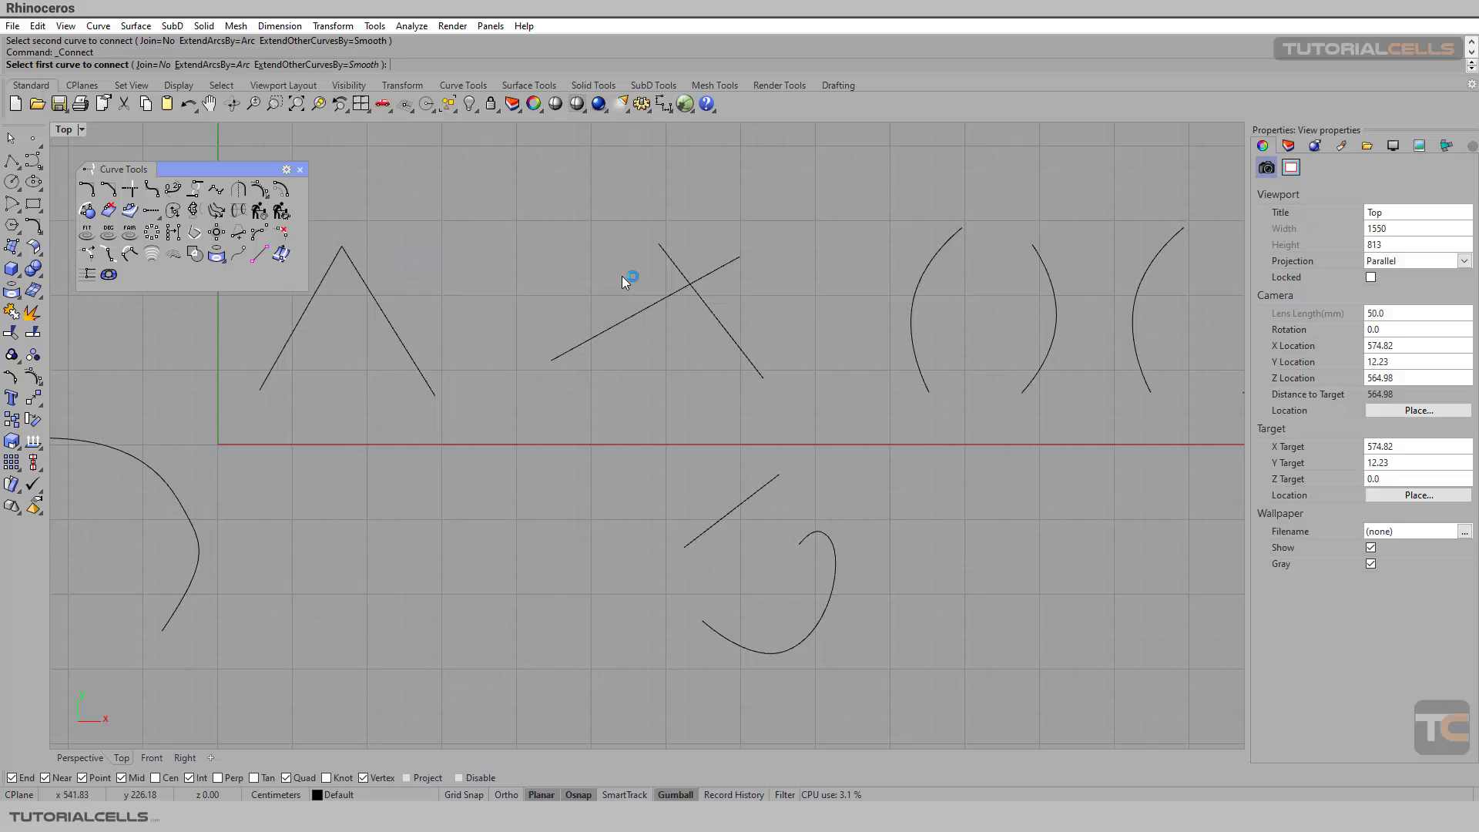
pyautogui.click(647, 308)
pyautogui.click(699, 299)
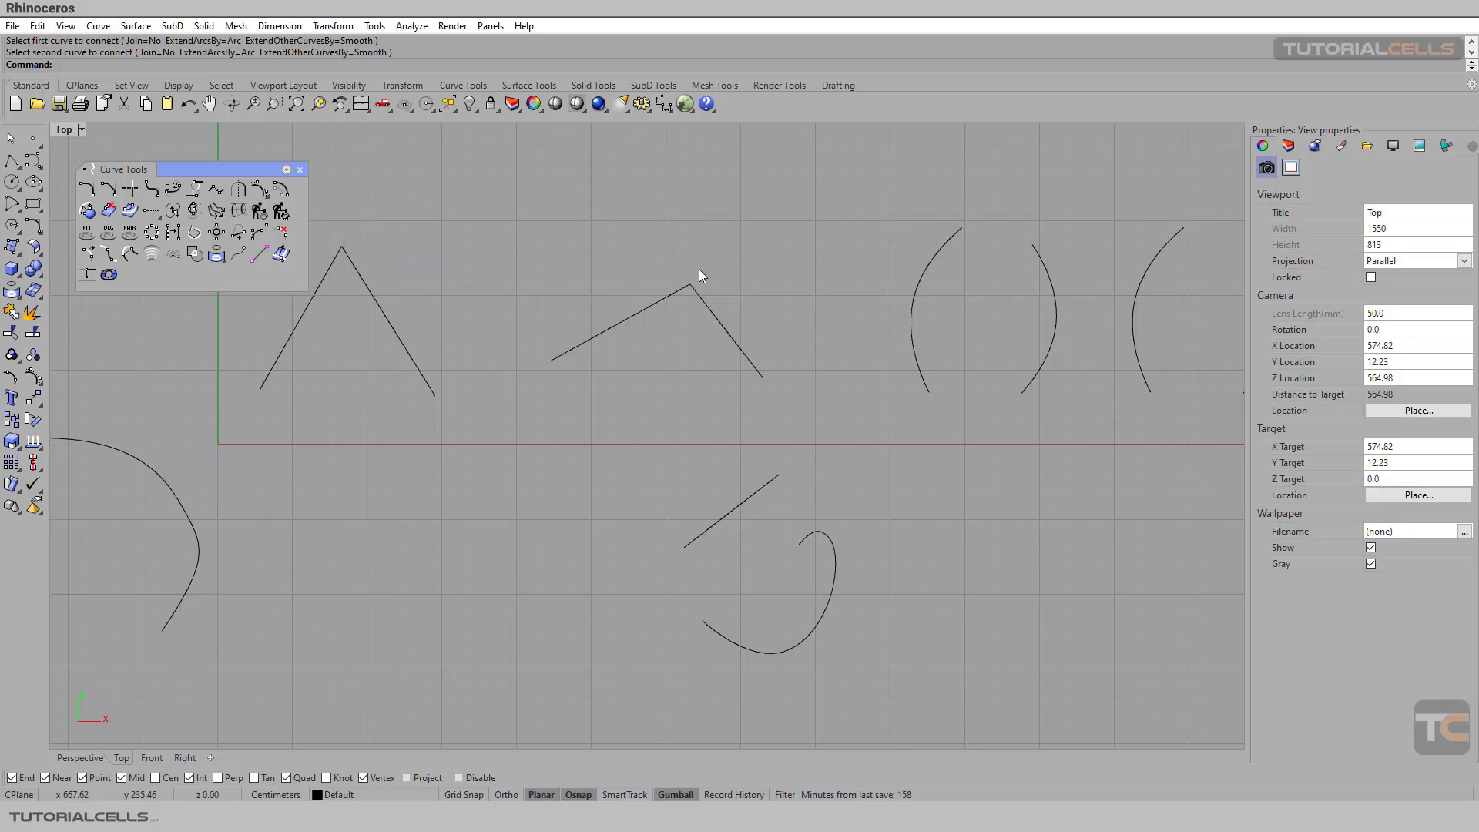
# - Select each of the two formerly crossing lines to check whether they are joined or separate curves
pyautogui.moveTo(722, 244); pyautogui.dragTo(663, 244, button='right')
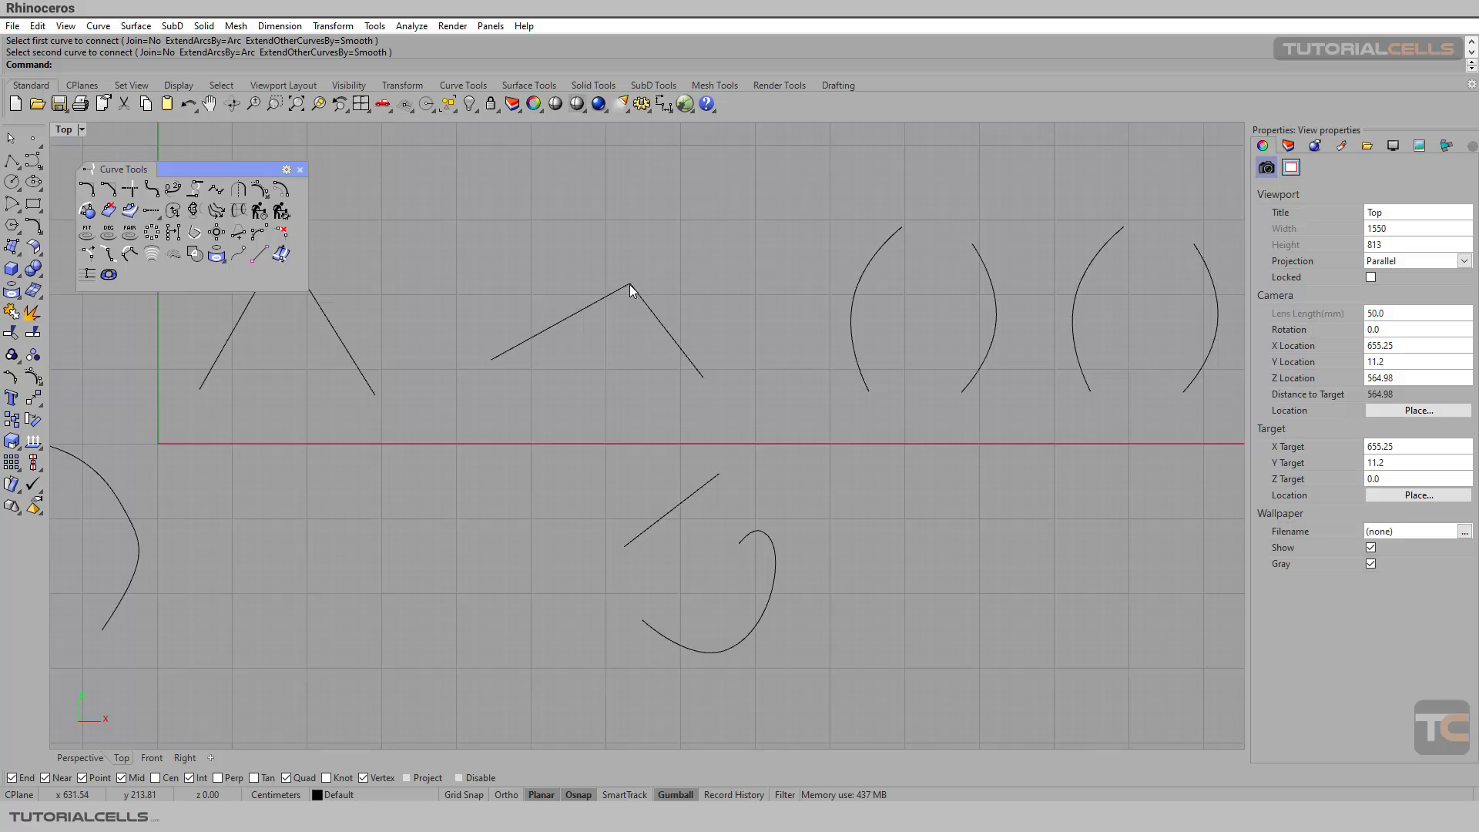
pyautogui.rightClick(630, 257)
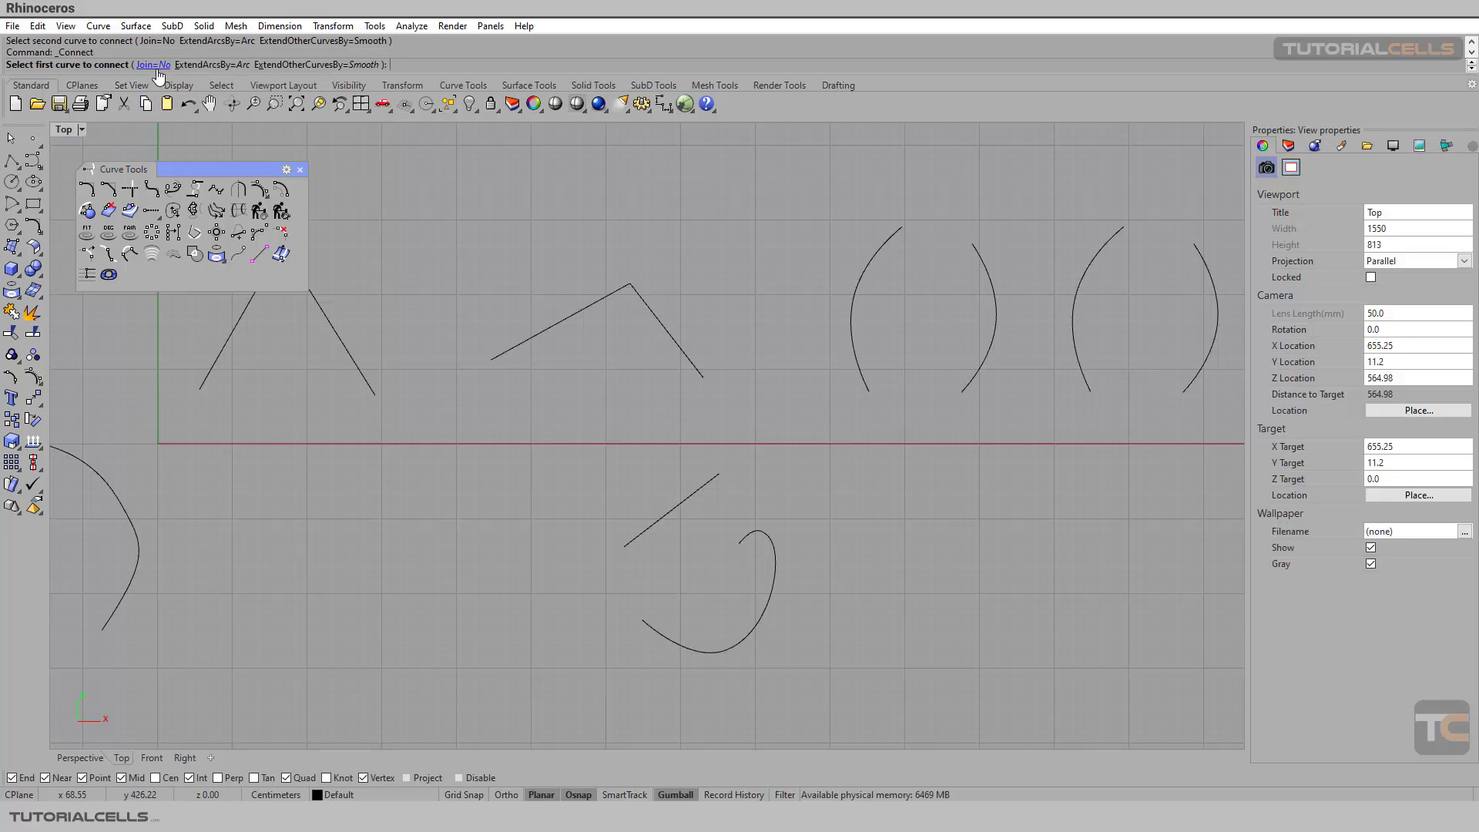
pyautogui.press('Escape')
pyautogui.click(559, 322)
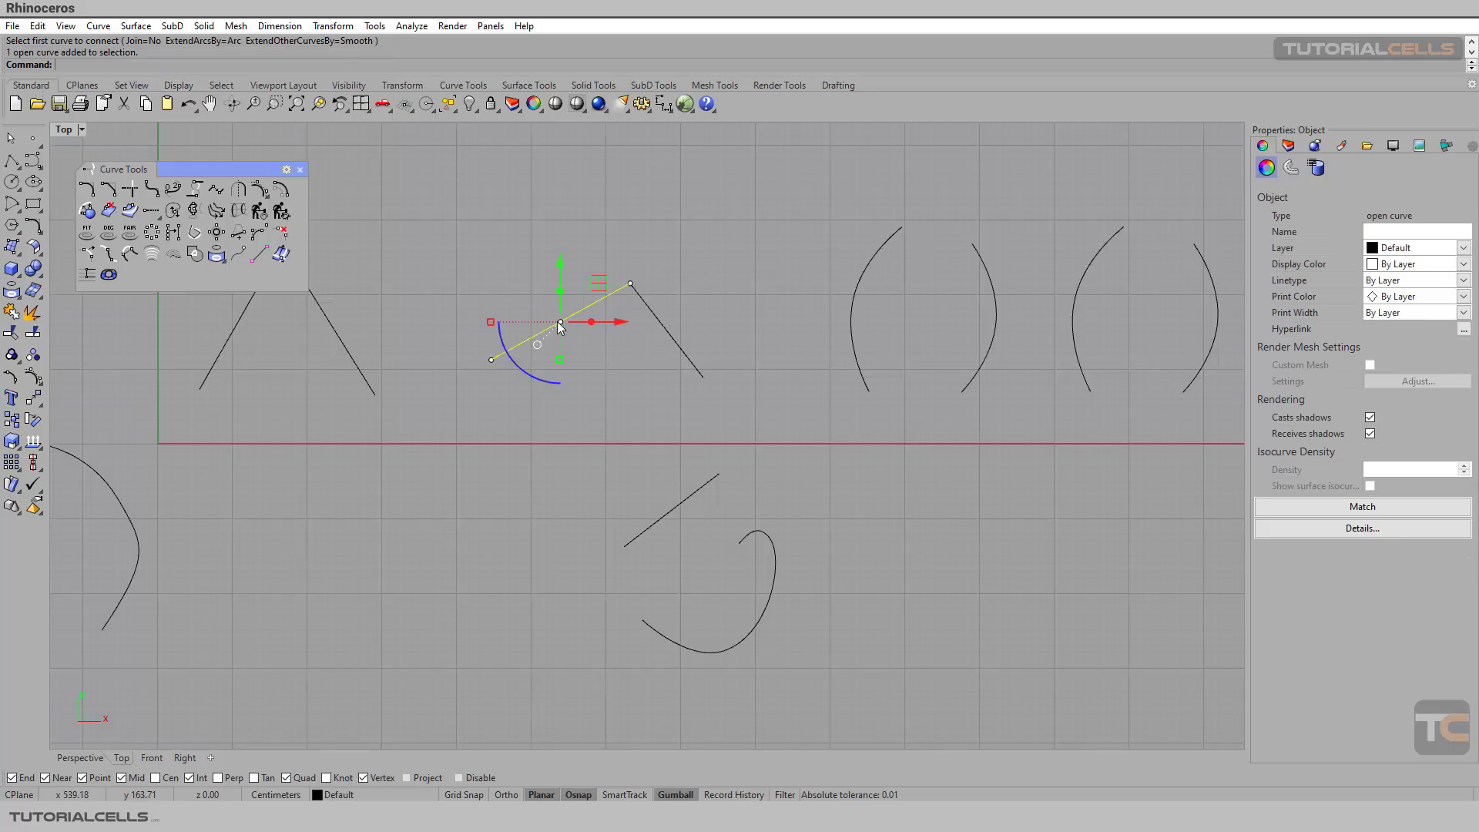
pyautogui.click(656, 319)
pyautogui.press('Escape')
# - Connect the upper ends of the first pair of facing curves, using the Arc and Smooth extension options
pyautogui.rightClick(432, 203)
pyautogui.moveTo(734, 290); pyautogui.dragTo(413, 360, button='right')
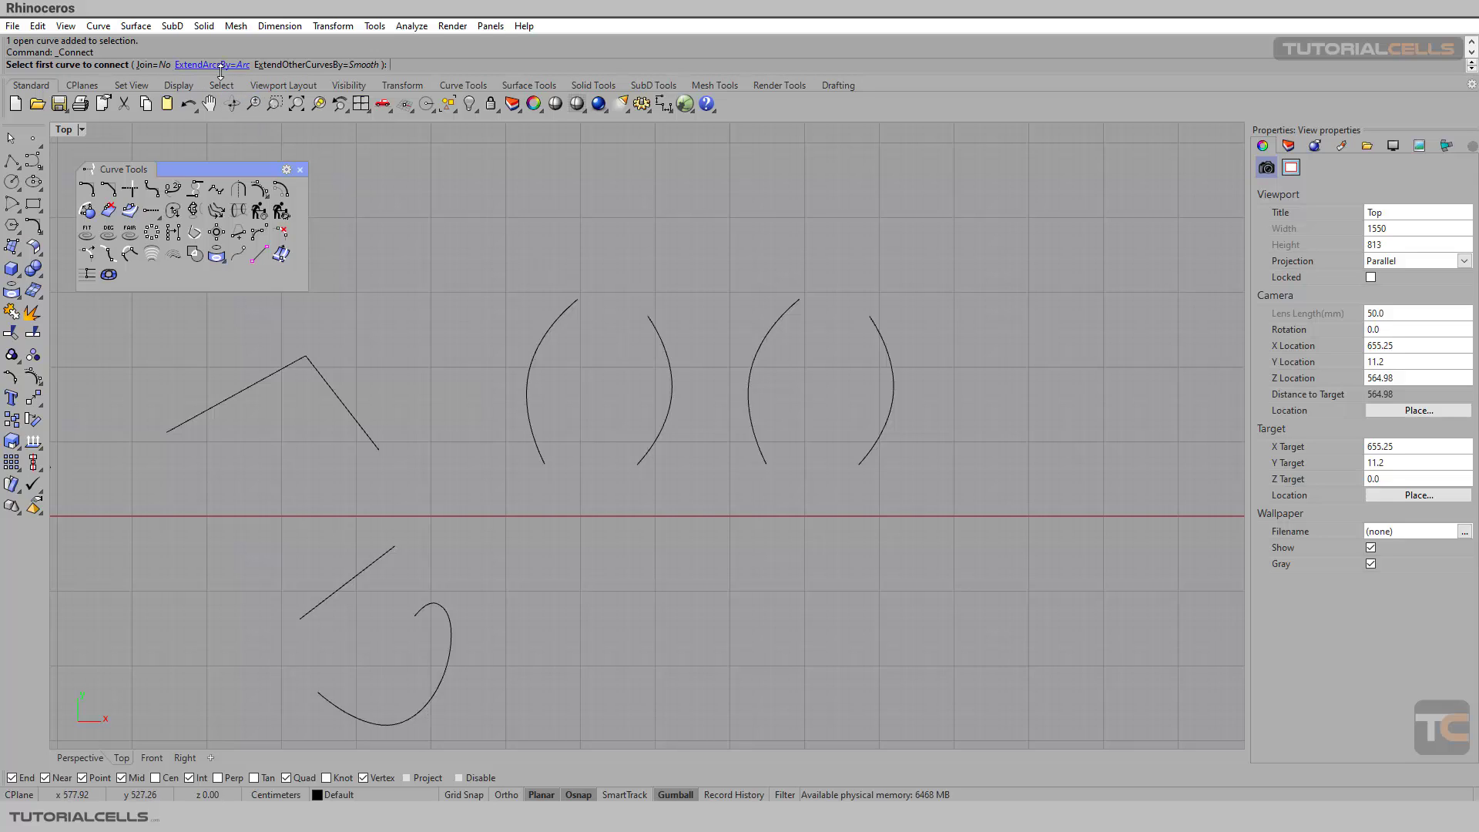
pyautogui.click(541, 334)
pyautogui.click(651, 339)
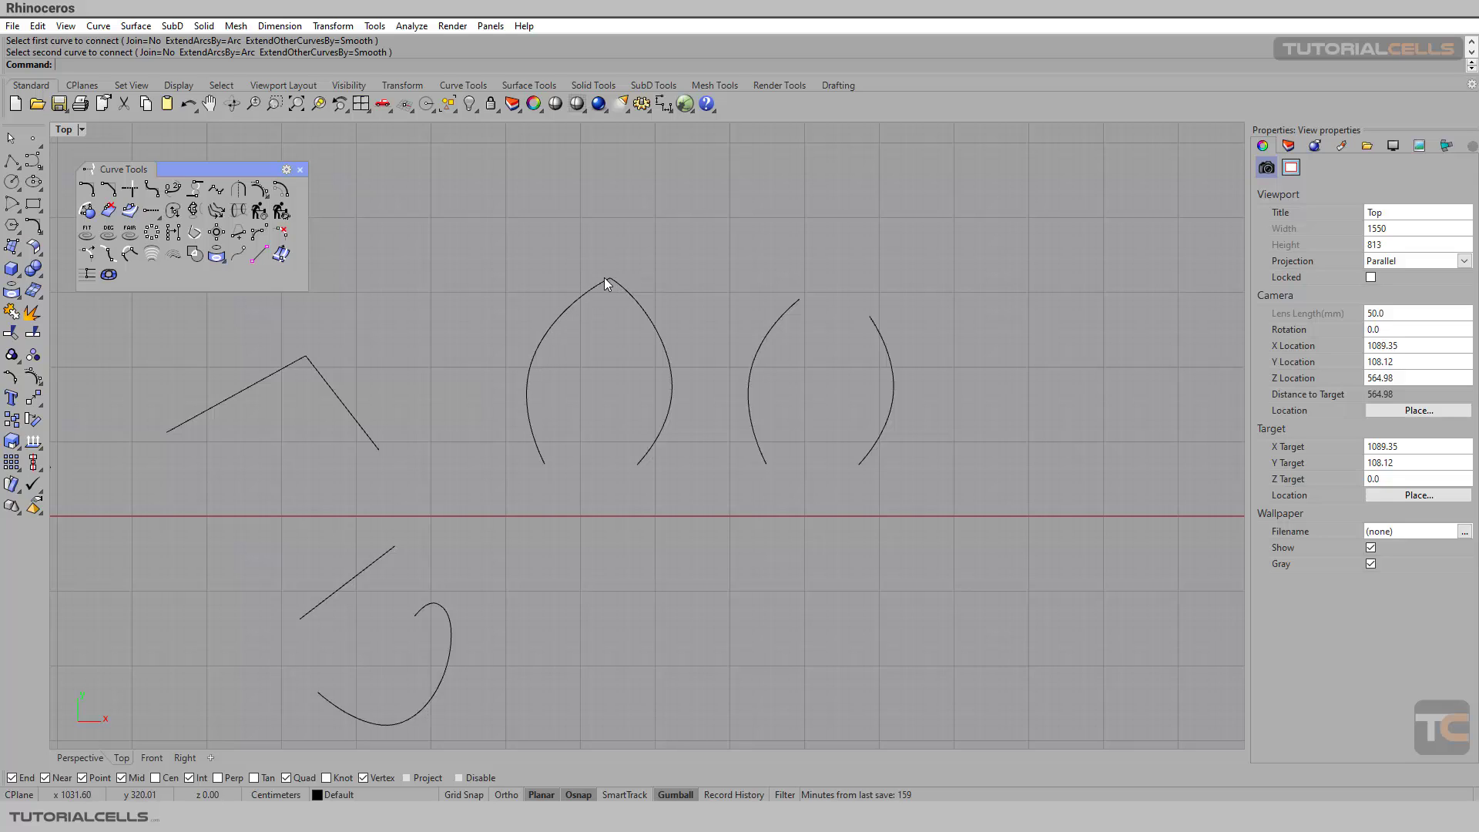
# - Connect the upper ends of the second pair of facing curves with ExtendArcsBy and ExtendOtherCurvesBy both set to Line
pyautogui.rightClick(670, 236)
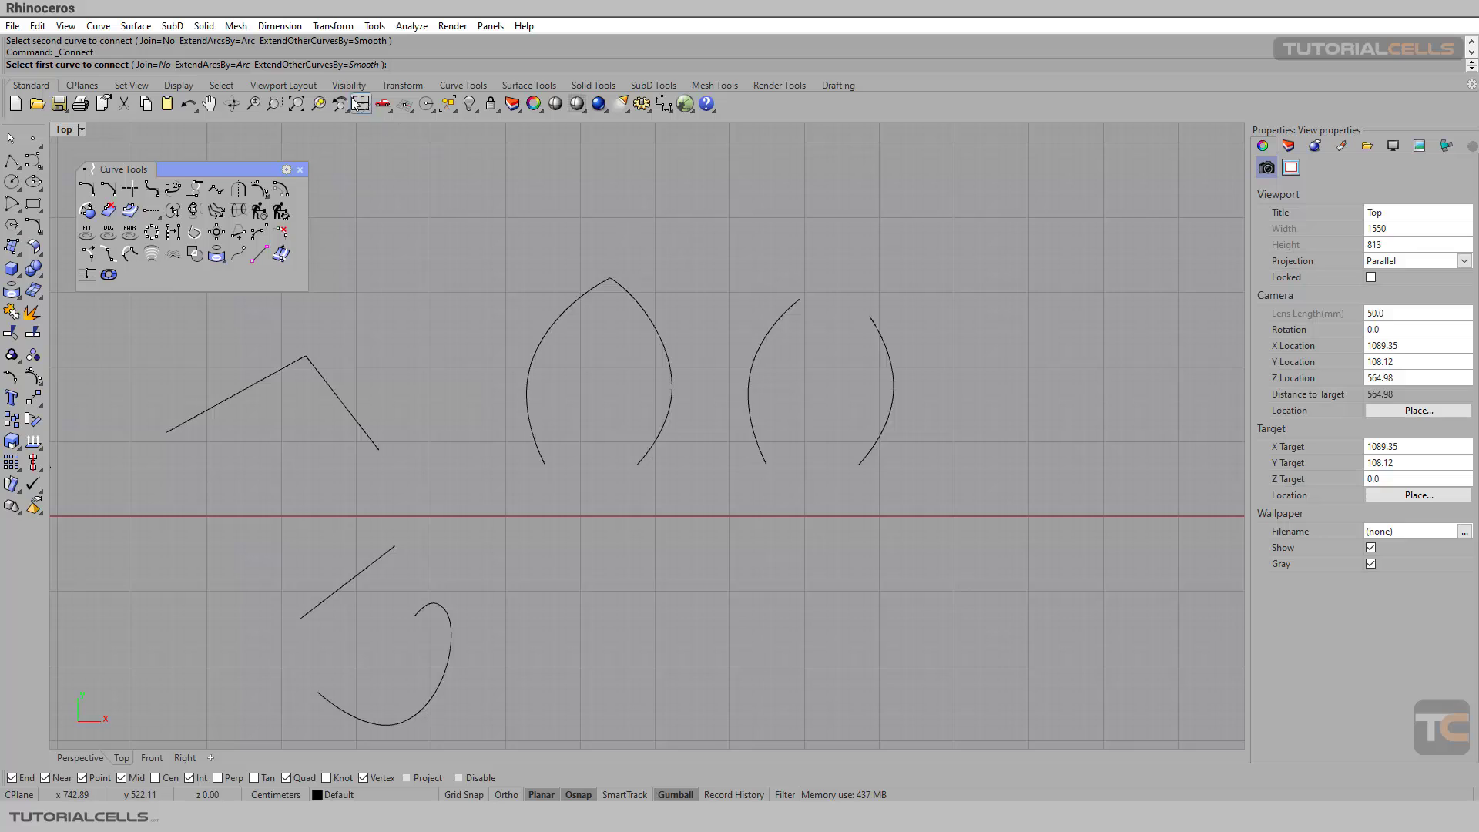
pyautogui.click(242, 68)
pyautogui.click(301, 66)
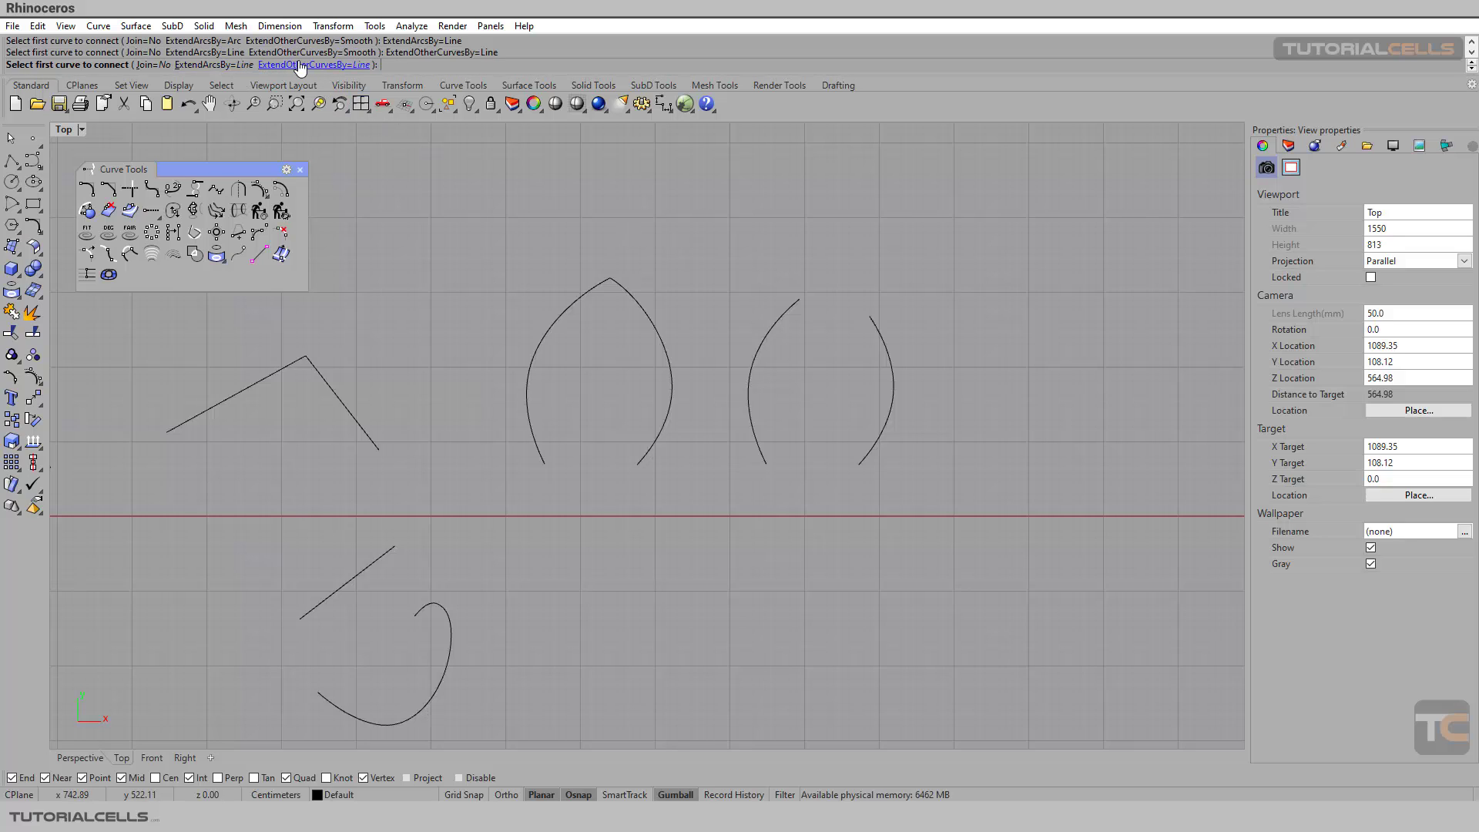
pyautogui.click(776, 329)
pyautogui.click(882, 336)
# - Compare the line-extended and smooth-extended curve pairs by selecting their individual curves
pyautogui.moveTo(820, 313); pyautogui.dragTo(783, 339, button='right')
pyautogui.scroll(5, 784, 340)
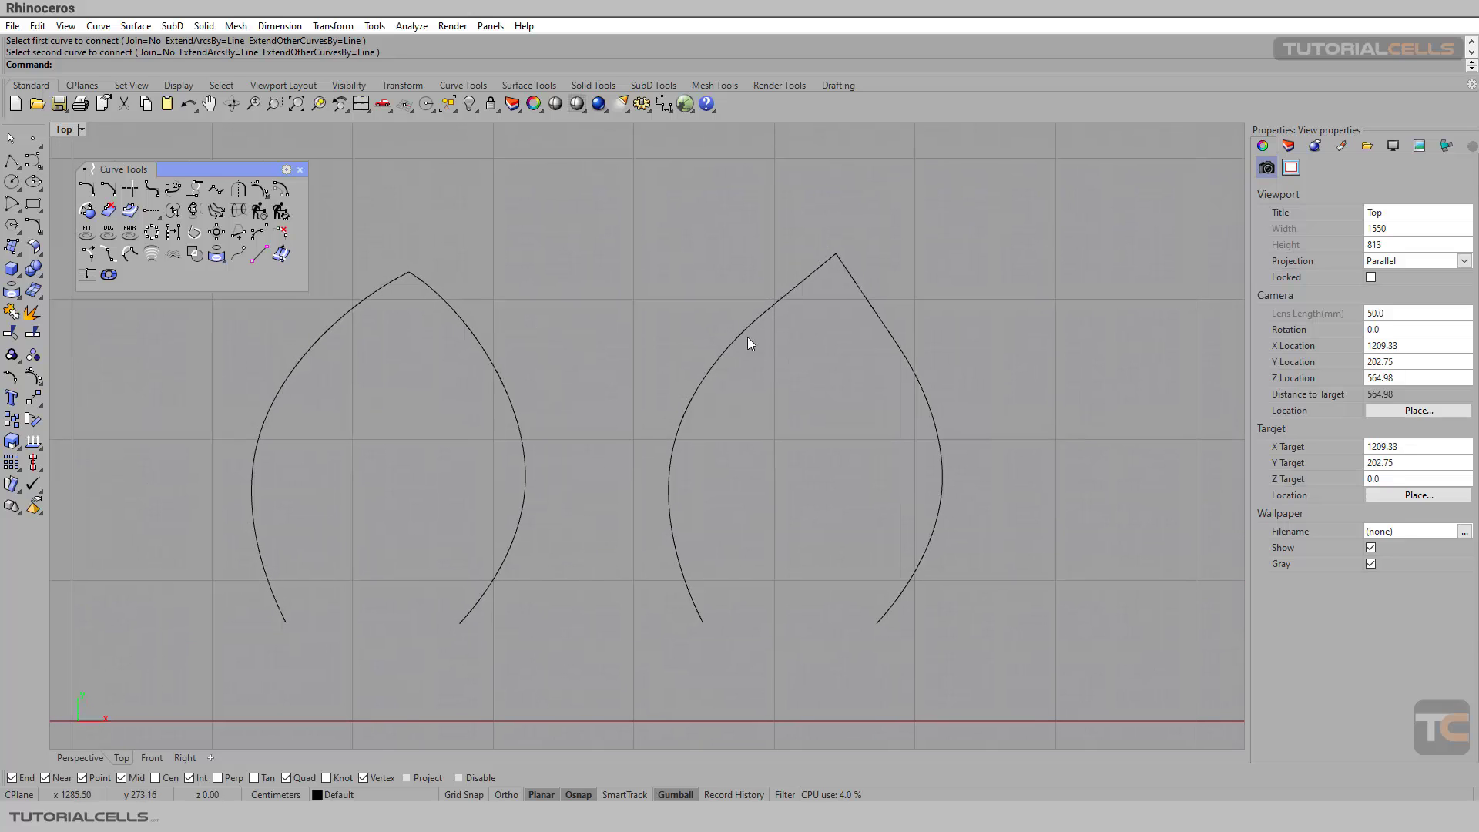
pyautogui.click(801, 283)
pyautogui.click(859, 295)
pyautogui.click(403, 314)
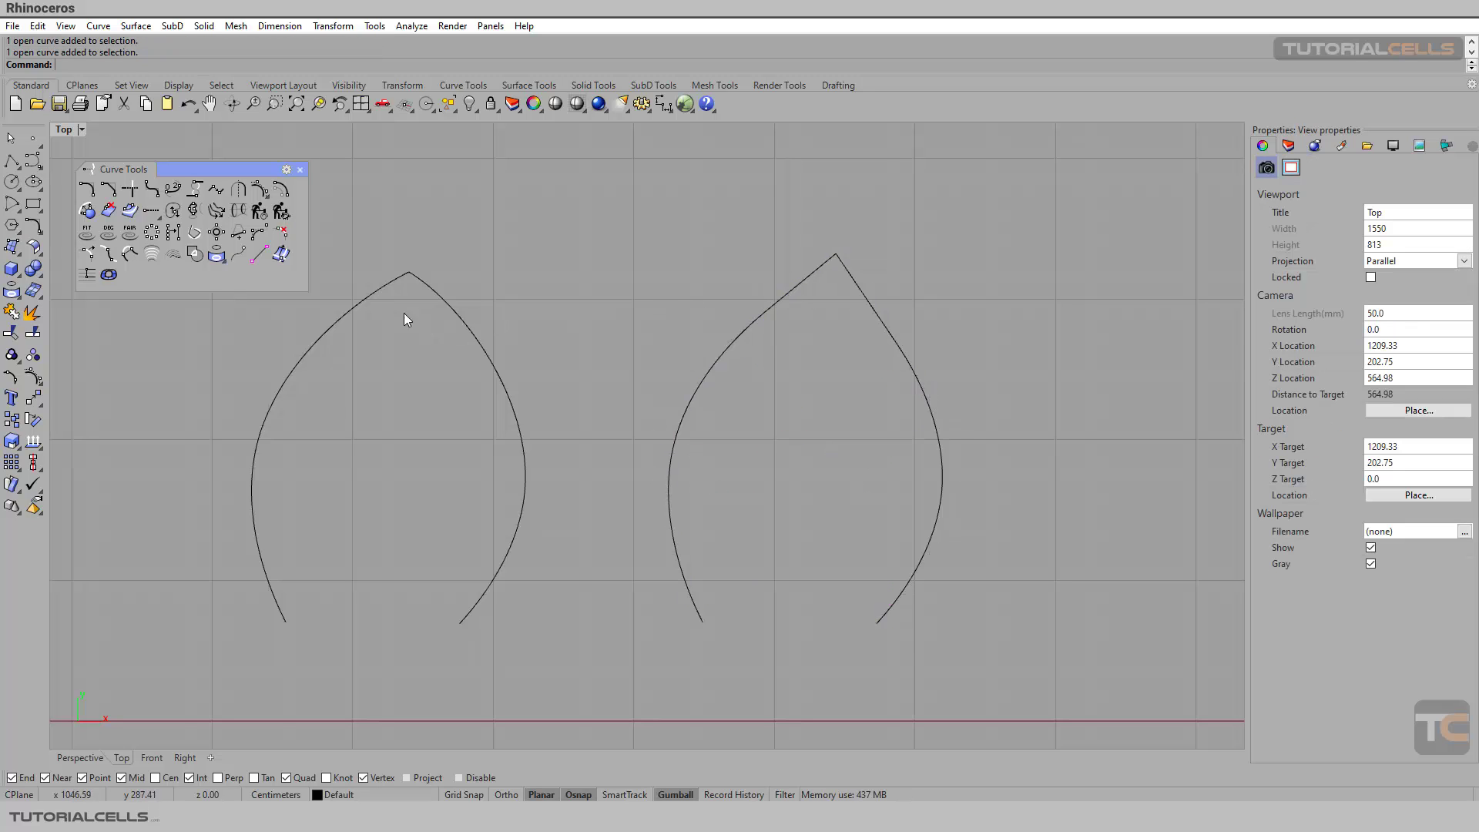
pyautogui.click(361, 300)
pyautogui.scroll(-5, 532, 305)
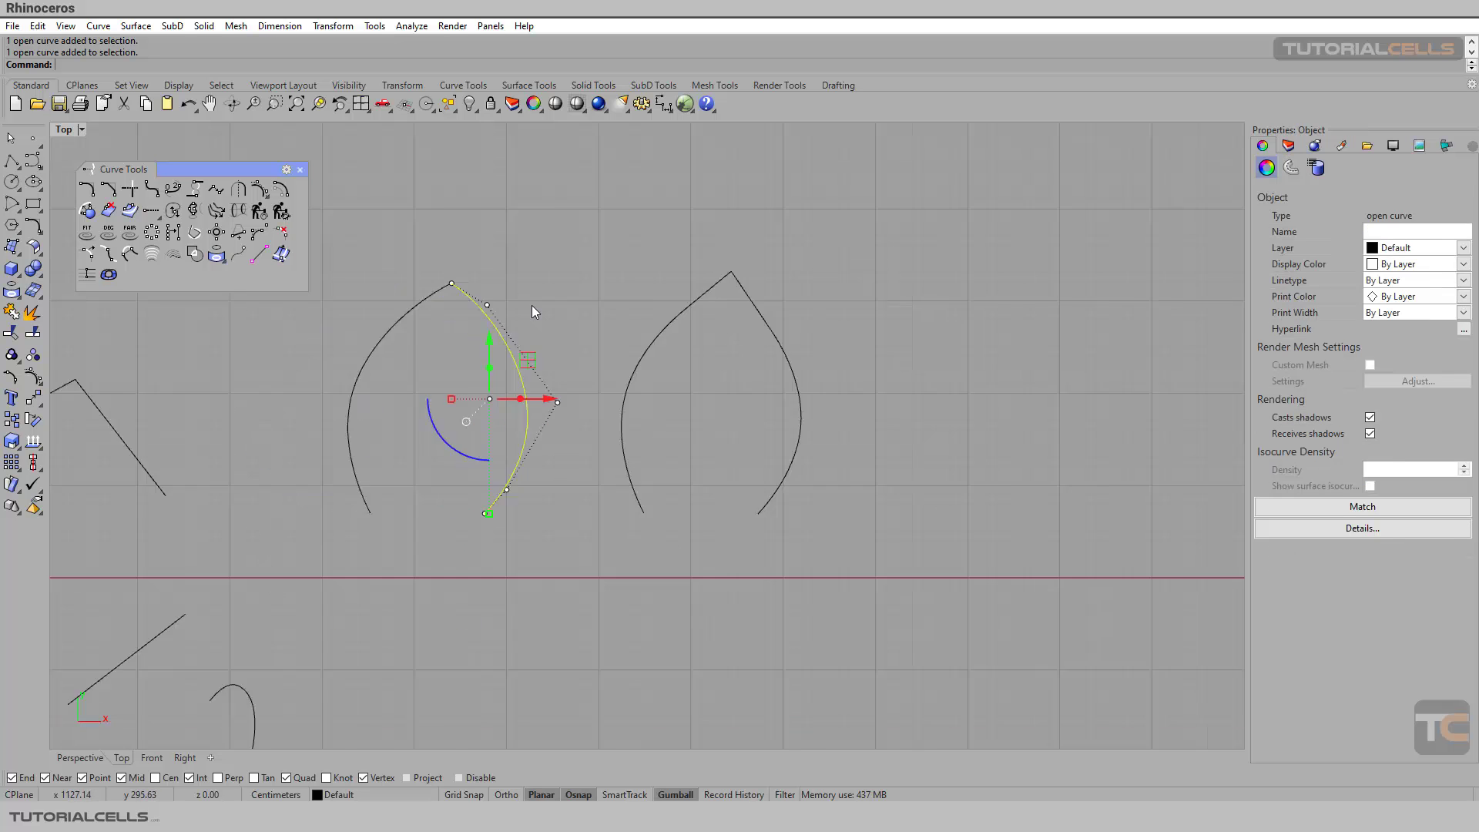
pyautogui.click(556, 294)
# - Draw a four-point interpolated curve bridging the gap between the S-shaped curve and the lower bowl-shaped curve
pyautogui.scroll(-2, 289, 459)
pyautogui.moveTo(291, 459); pyautogui.dragTo(556, 443, button='right')
pyautogui.scroll(2, 570, 515)
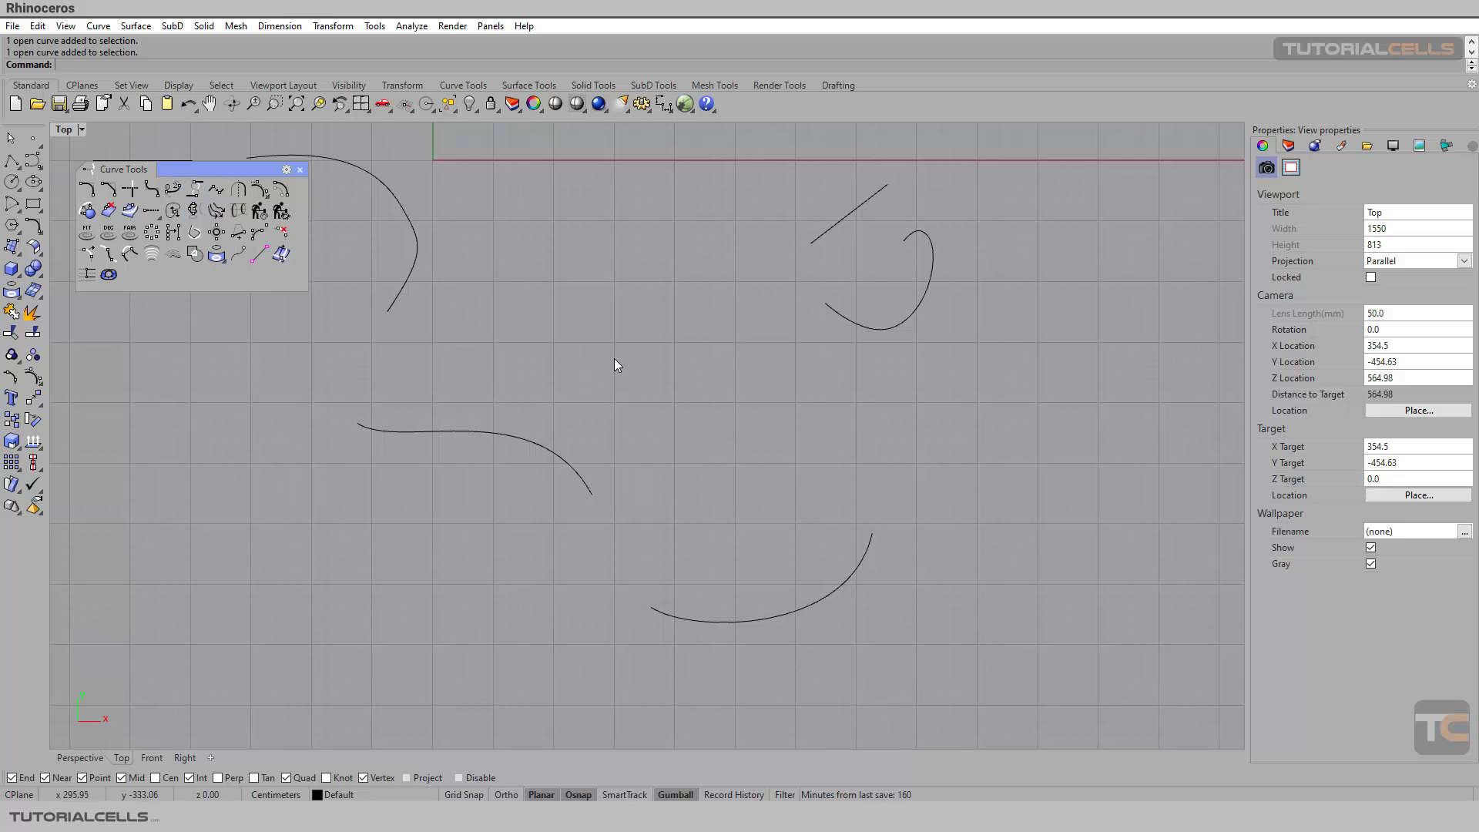
pyautogui.moveTo(636, 414); pyautogui.dragTo(639, 352, button='right')
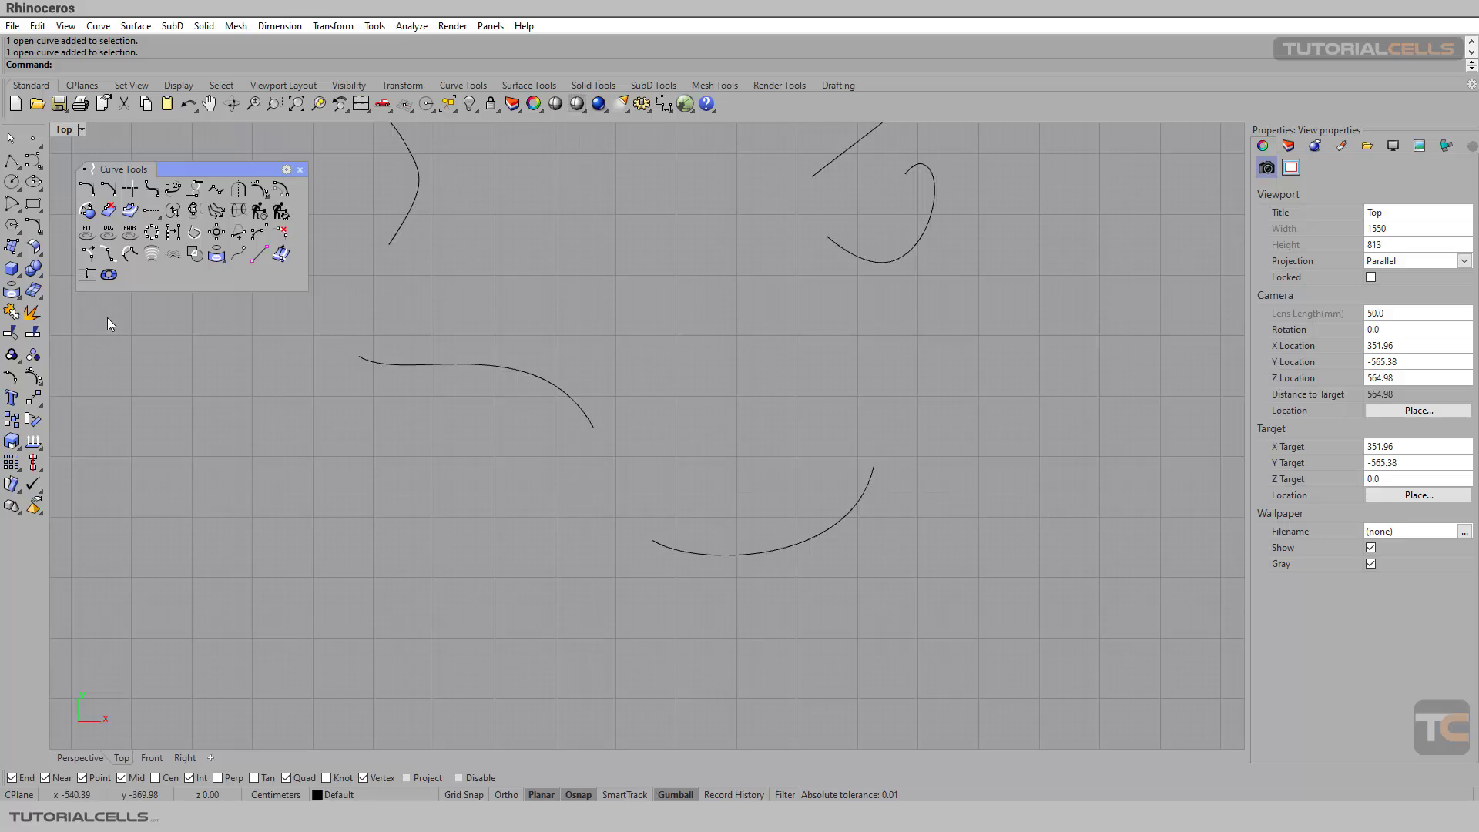
pyautogui.click(41, 171)
pyautogui.click(68, 174)
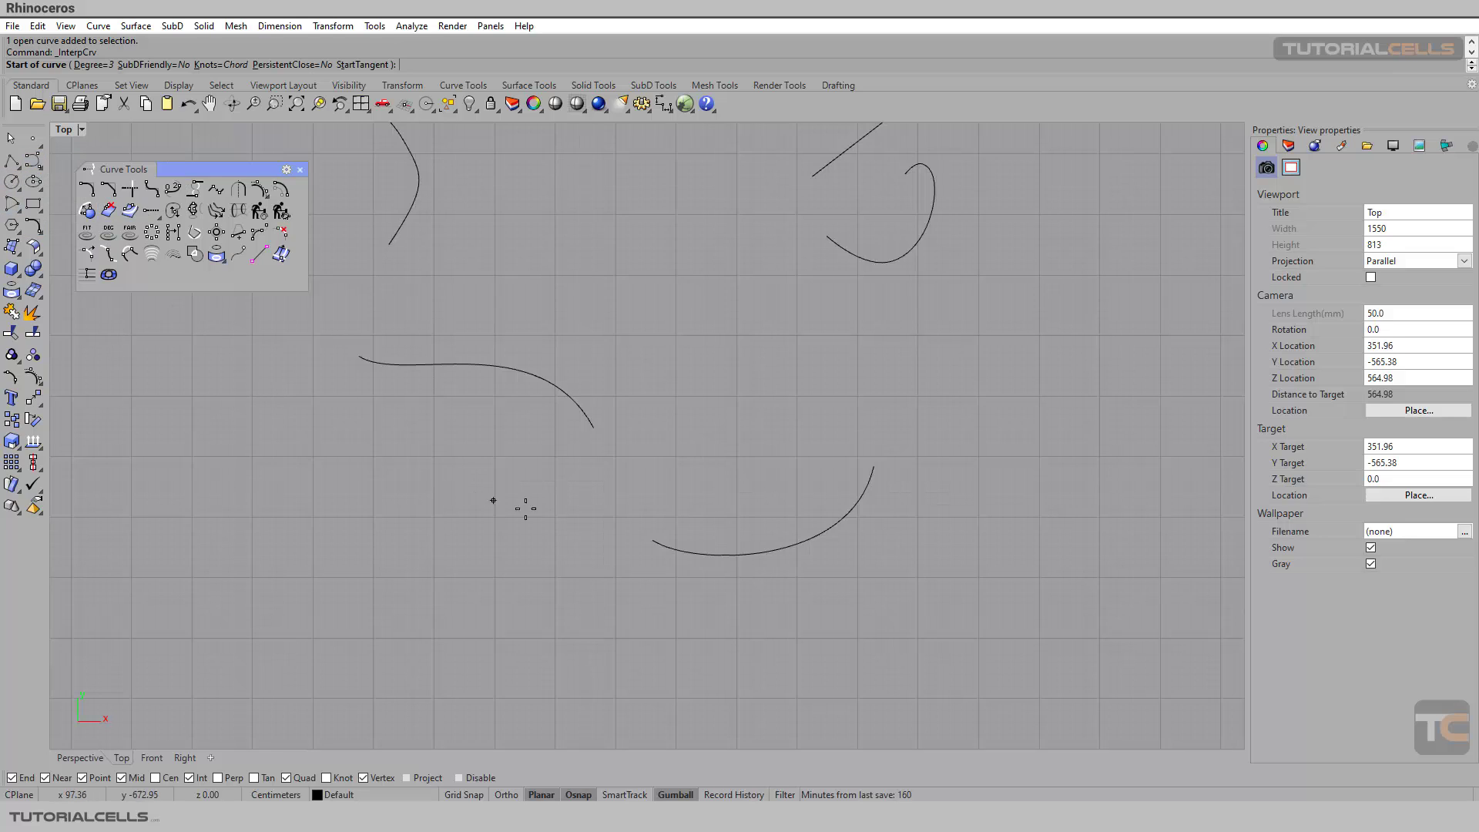
pyautogui.click(594, 428)
pyautogui.click(609, 468)
pyautogui.click(624, 510)
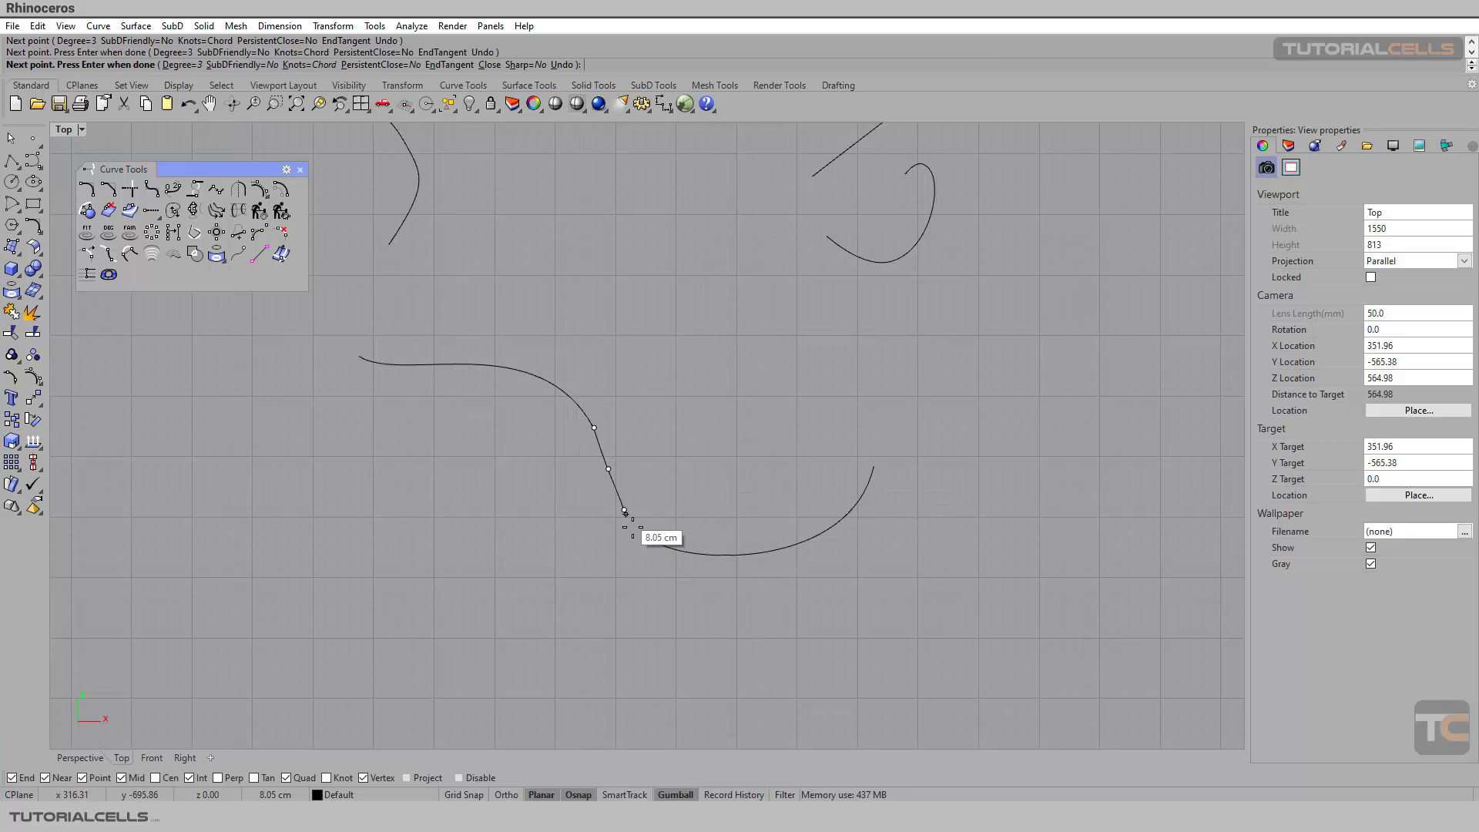
pyautogui.click(634, 536)
pyautogui.press('Return')
# - Shift the bridging curve's control point nearest its upper end slightly outward, and delete the bridging curve
pyautogui.scroll(4, 683, 538)
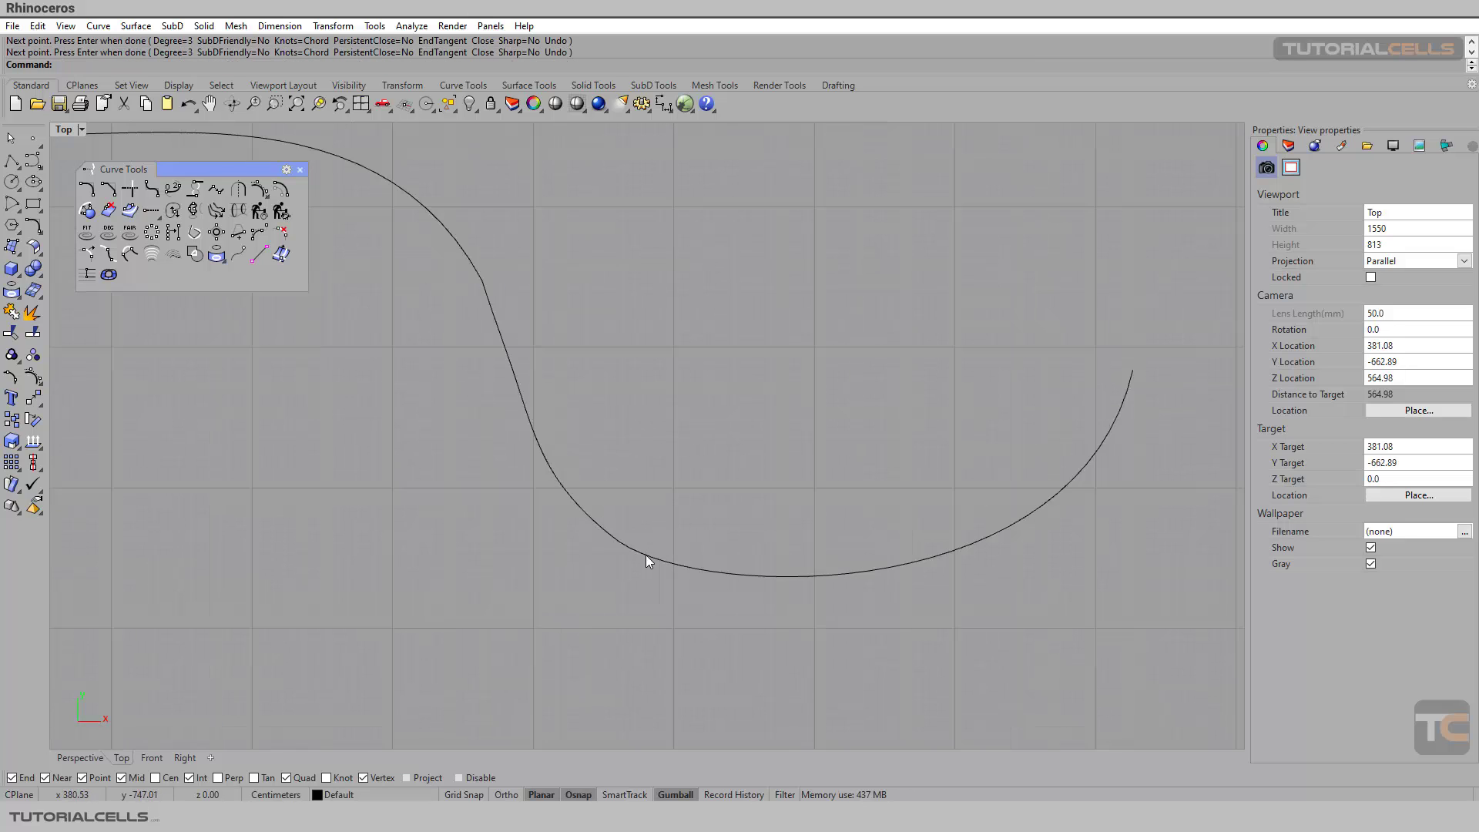
pyautogui.click(641, 556)
pyautogui.click(609, 526)
pyautogui.scroll(-4, 452, 497)
pyautogui.moveTo(451, 495); pyautogui.dragTo(490, 506, button='right')
pyautogui.scroll(5, 465, 442)
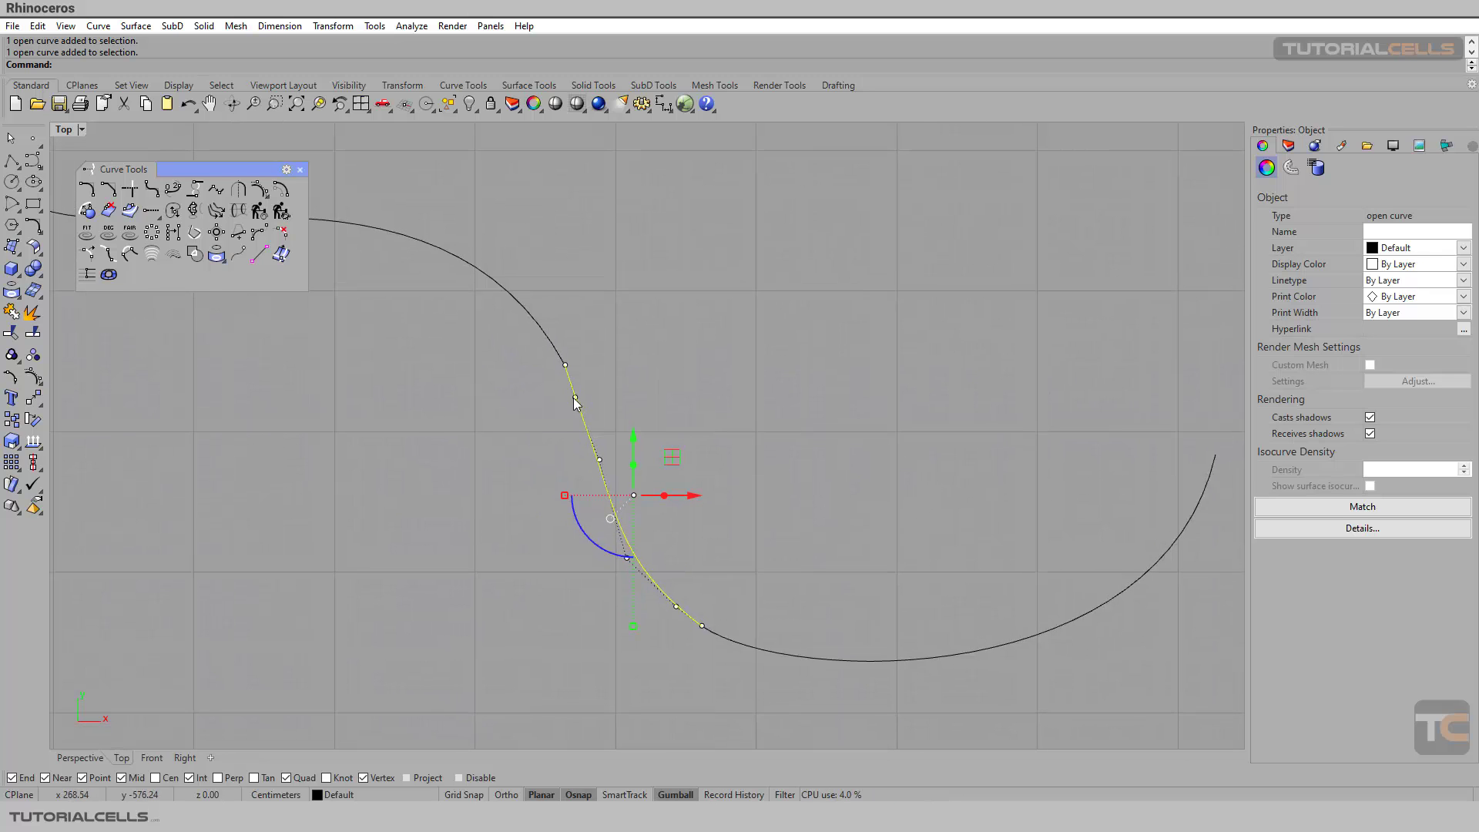
pyautogui.click(575, 397)
pyautogui.moveTo(575, 397)
pyautogui.mouseDown()
pyautogui.moveTo(612, 366)
pyautogui.moveTo(588, 391)
pyautogui.mouseUp()
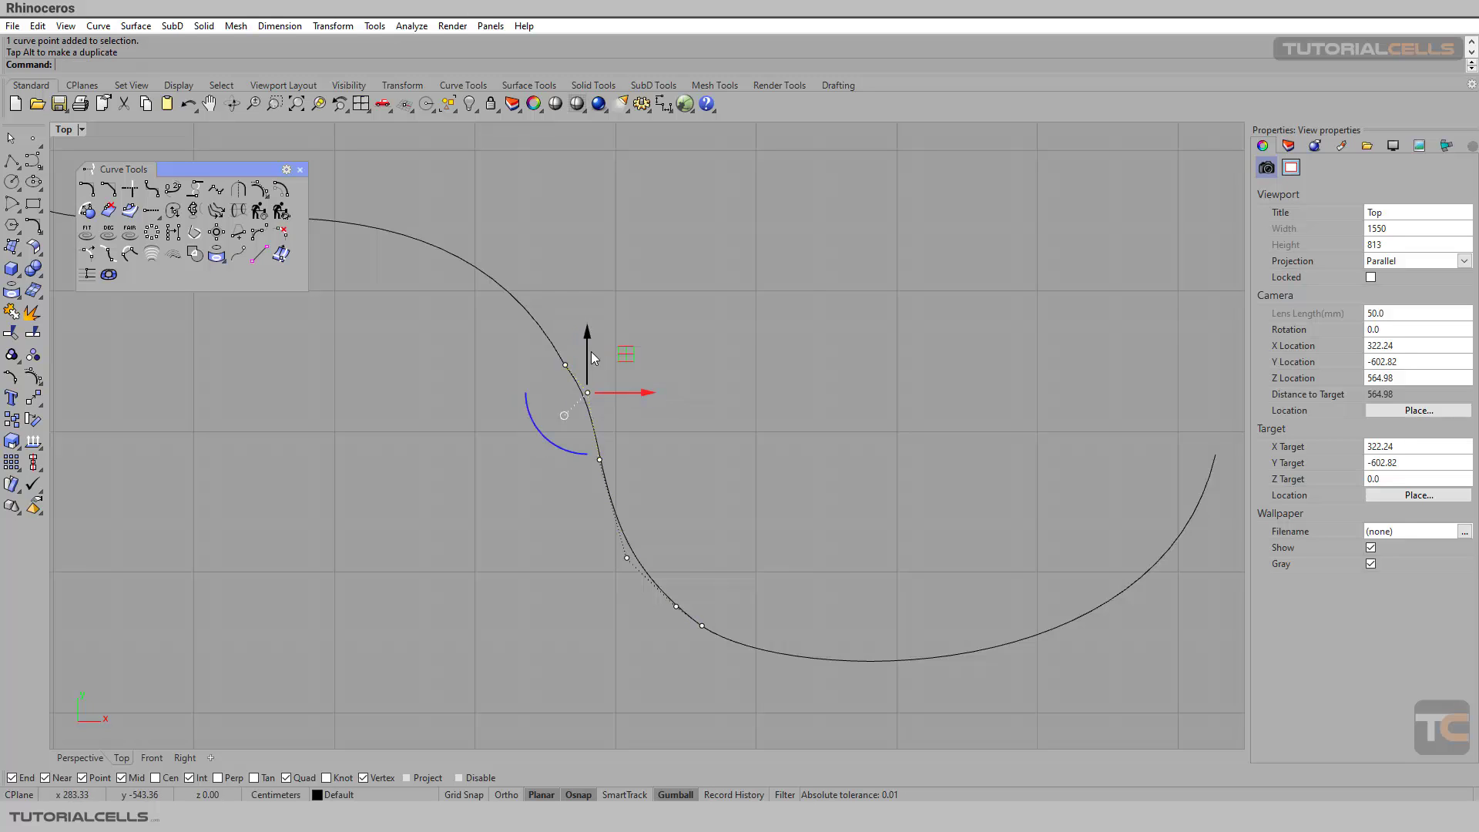
pyautogui.press('Escape')
pyautogui.press('Escape')
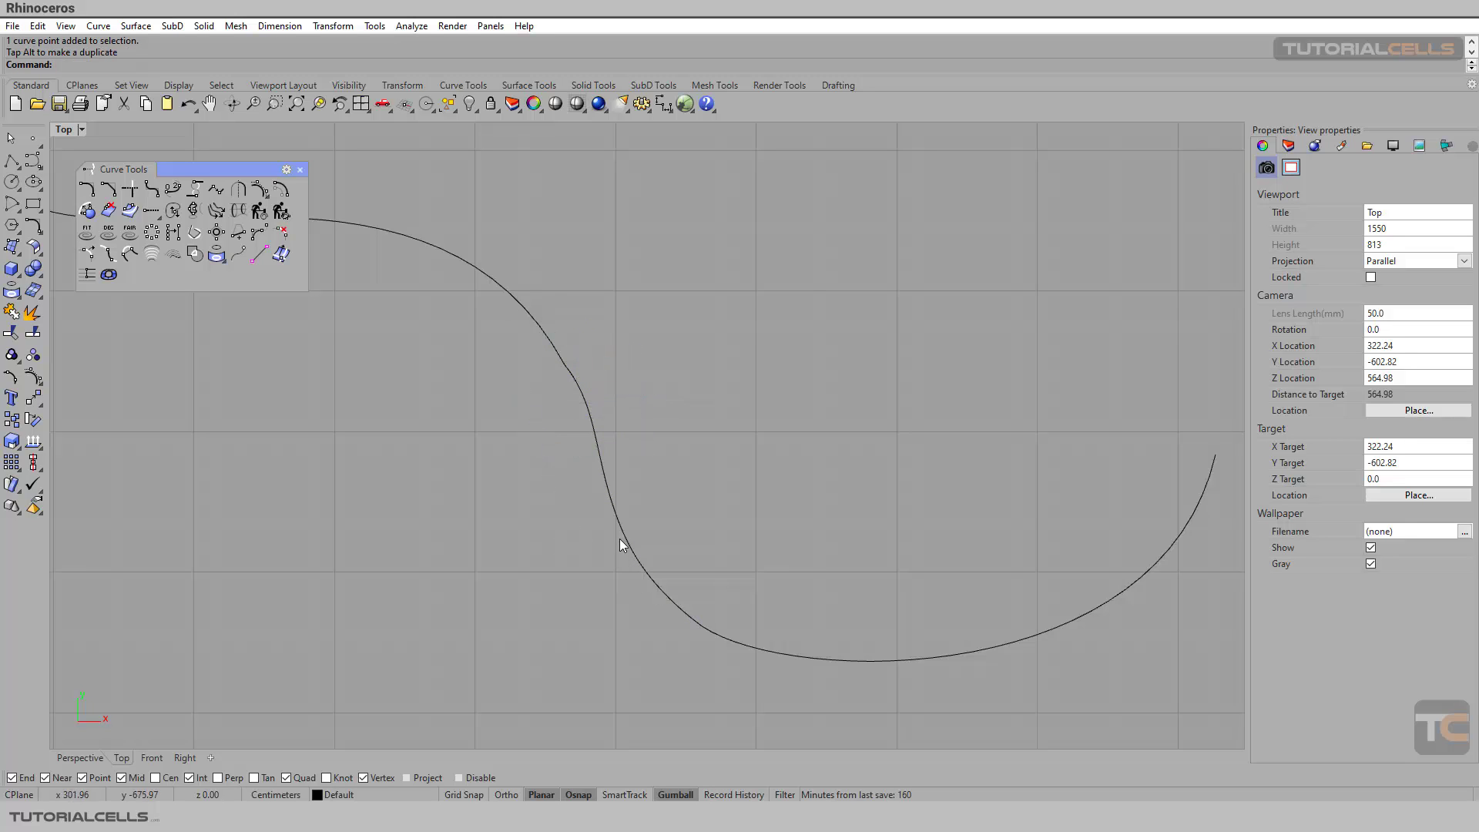
pyautogui.click(623, 545)
pyautogui.press('Delete')
# - Start an adjustable curve blend between the facing ends of the S-shaped curve and the bowl-shaped curve
pyautogui.scroll(-4, 575, 511)
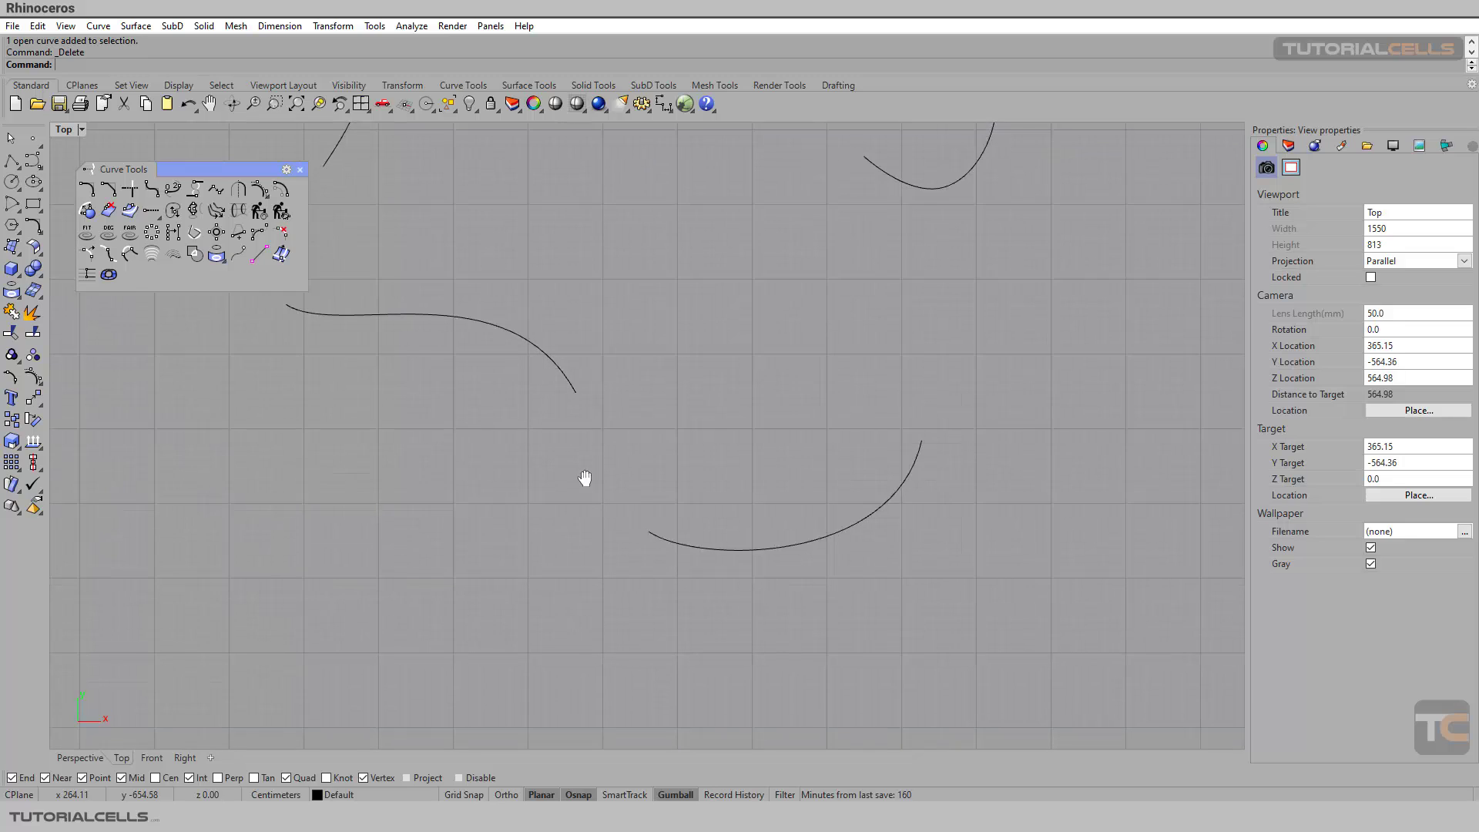
pyautogui.click(173, 193)
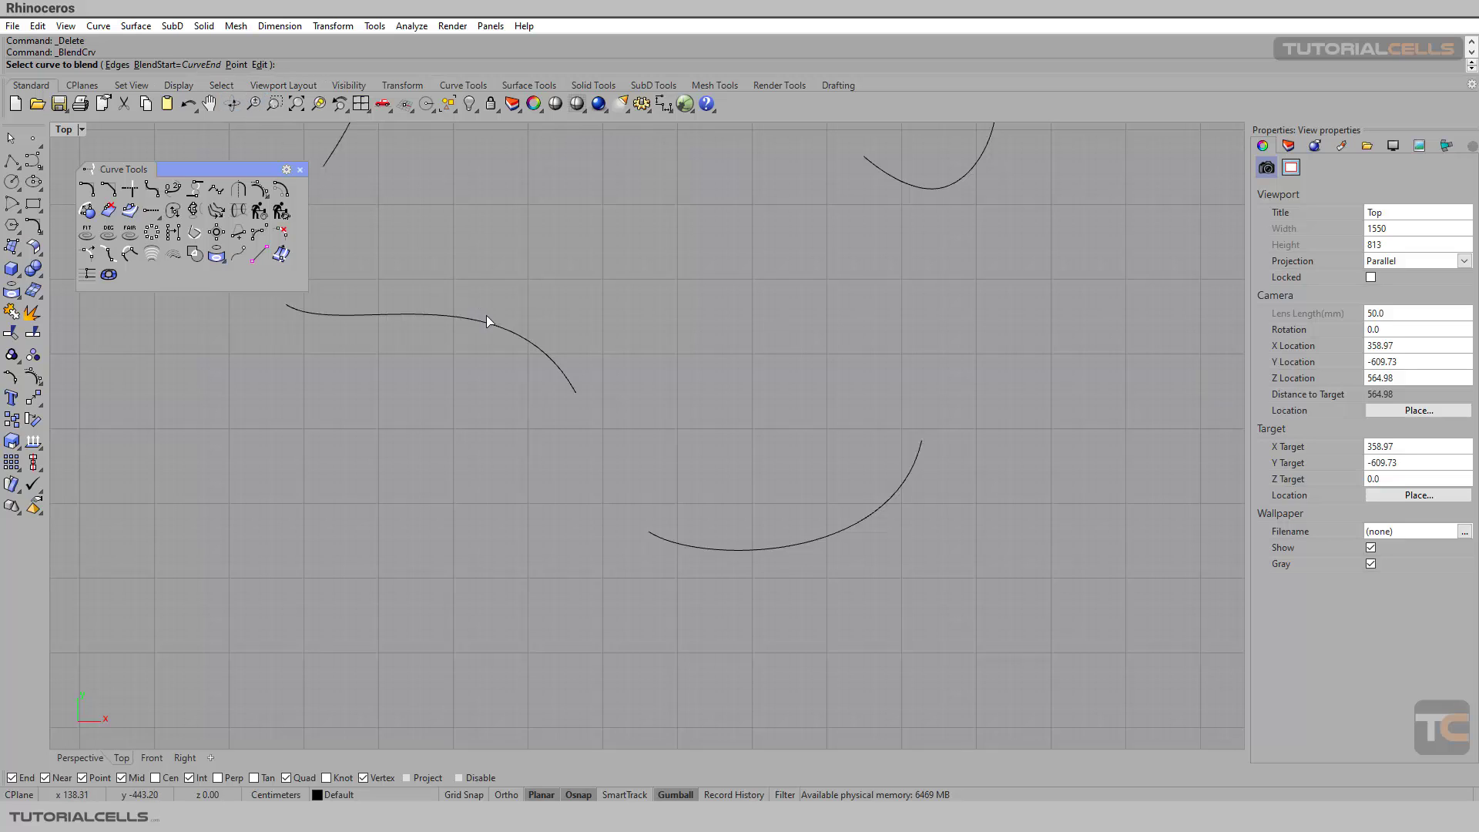
pyautogui.click(520, 336)
pyautogui.click(667, 542)
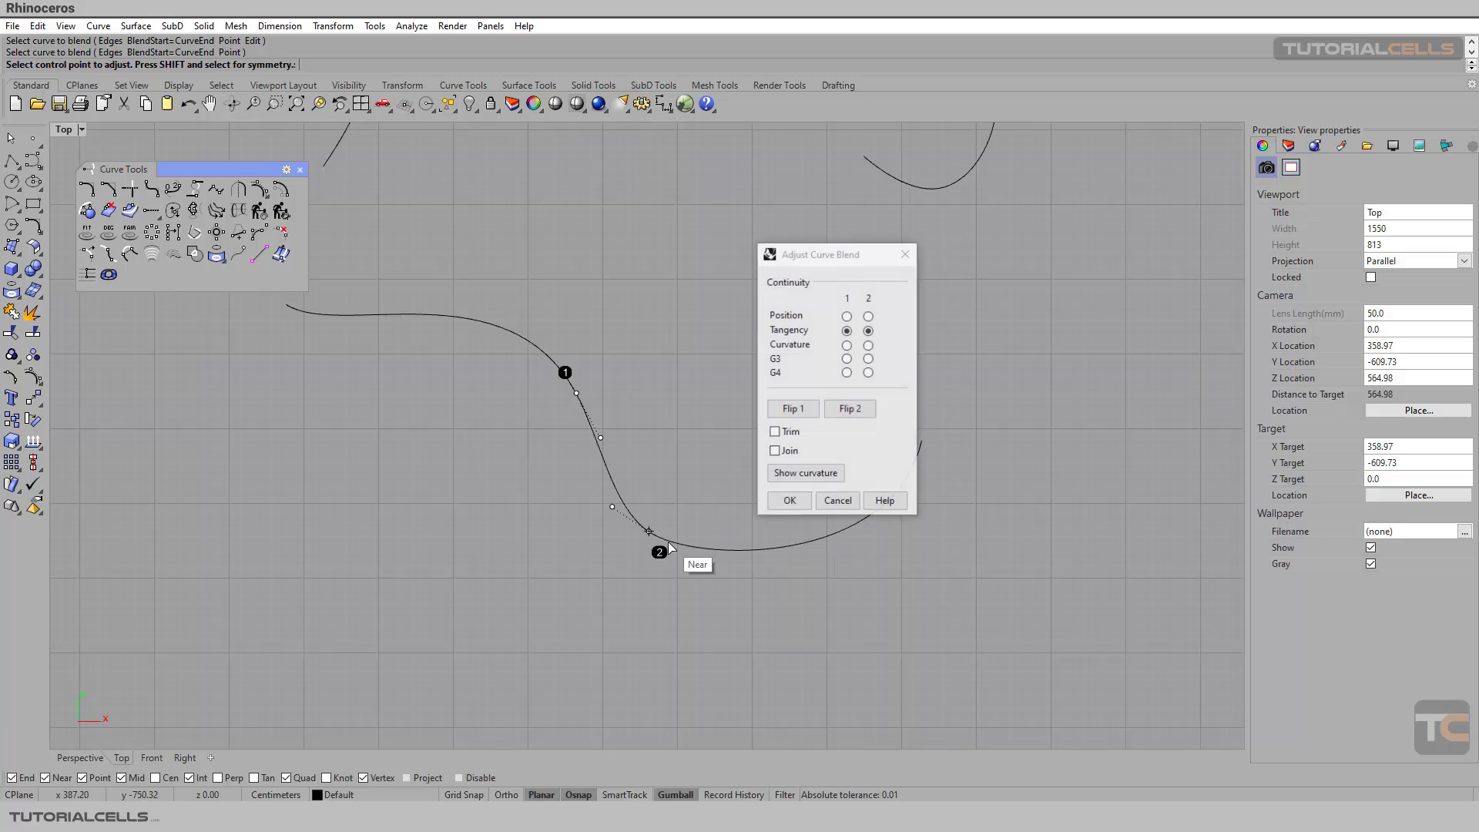
# - Try Position continuity at both ends of the blend, and restore Tangency at both ends
pyautogui.moveTo(802, 257); pyautogui.dragTo(731, 202)
pyautogui.moveTo(619, 402); pyautogui.dragTo(501, 335, button='right')
pyautogui.click(776, 262)
pyautogui.click(797, 262)
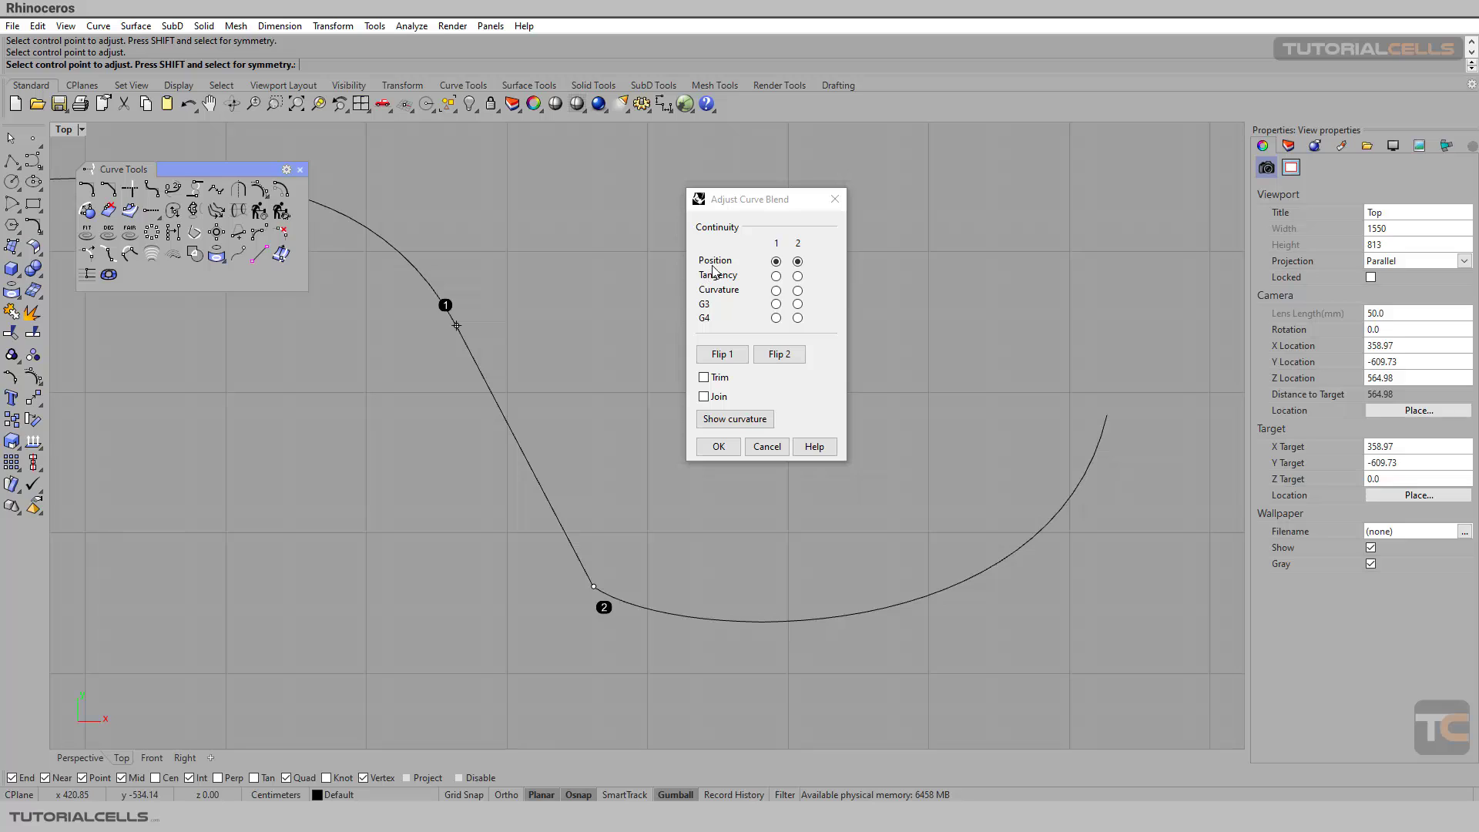
pyautogui.click(776, 275)
pyautogui.click(797, 277)
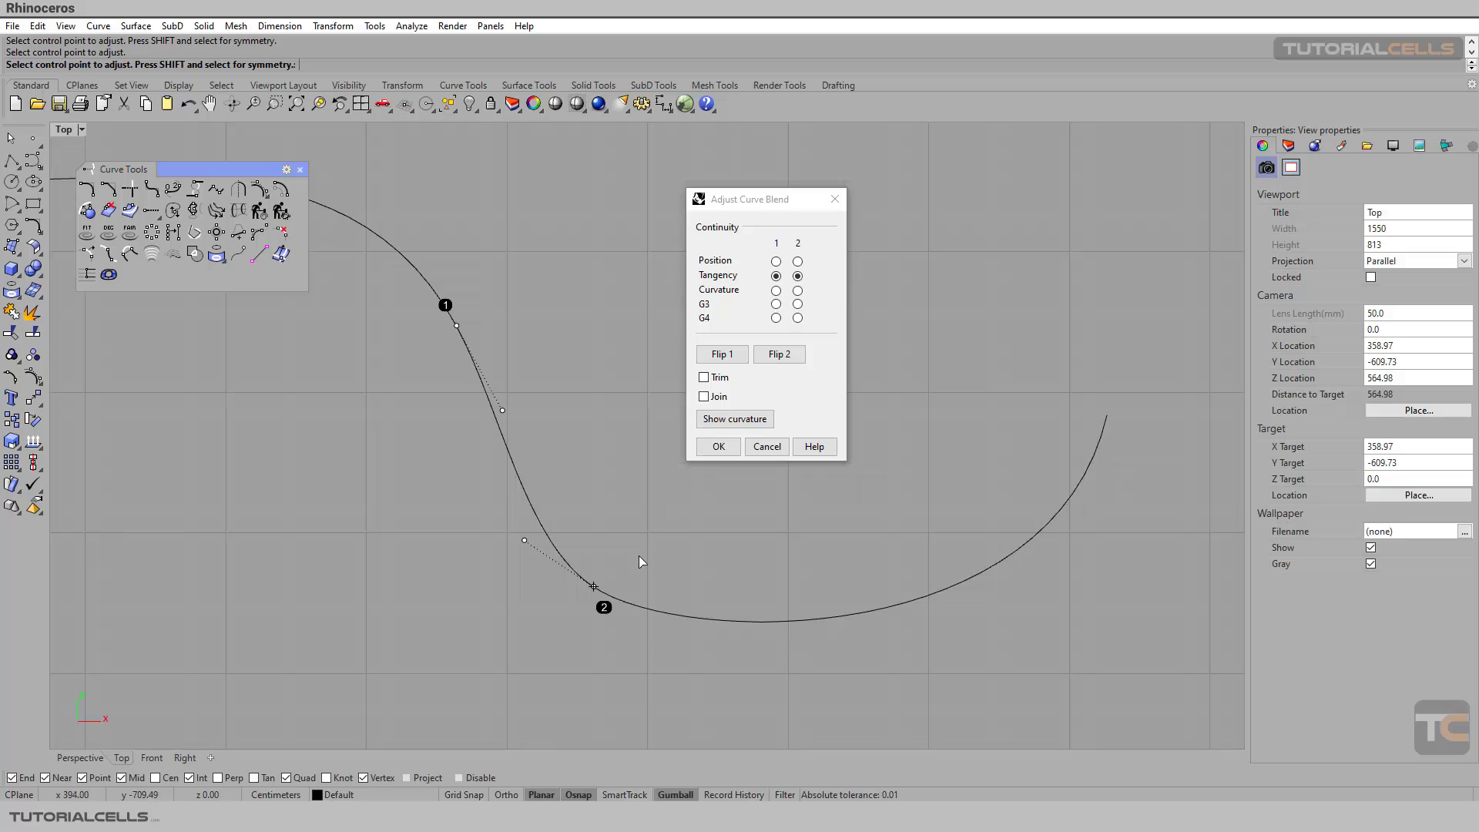
# - Show the blend's curvature graph and lower its display scale to 119
pyautogui.click(730, 420)
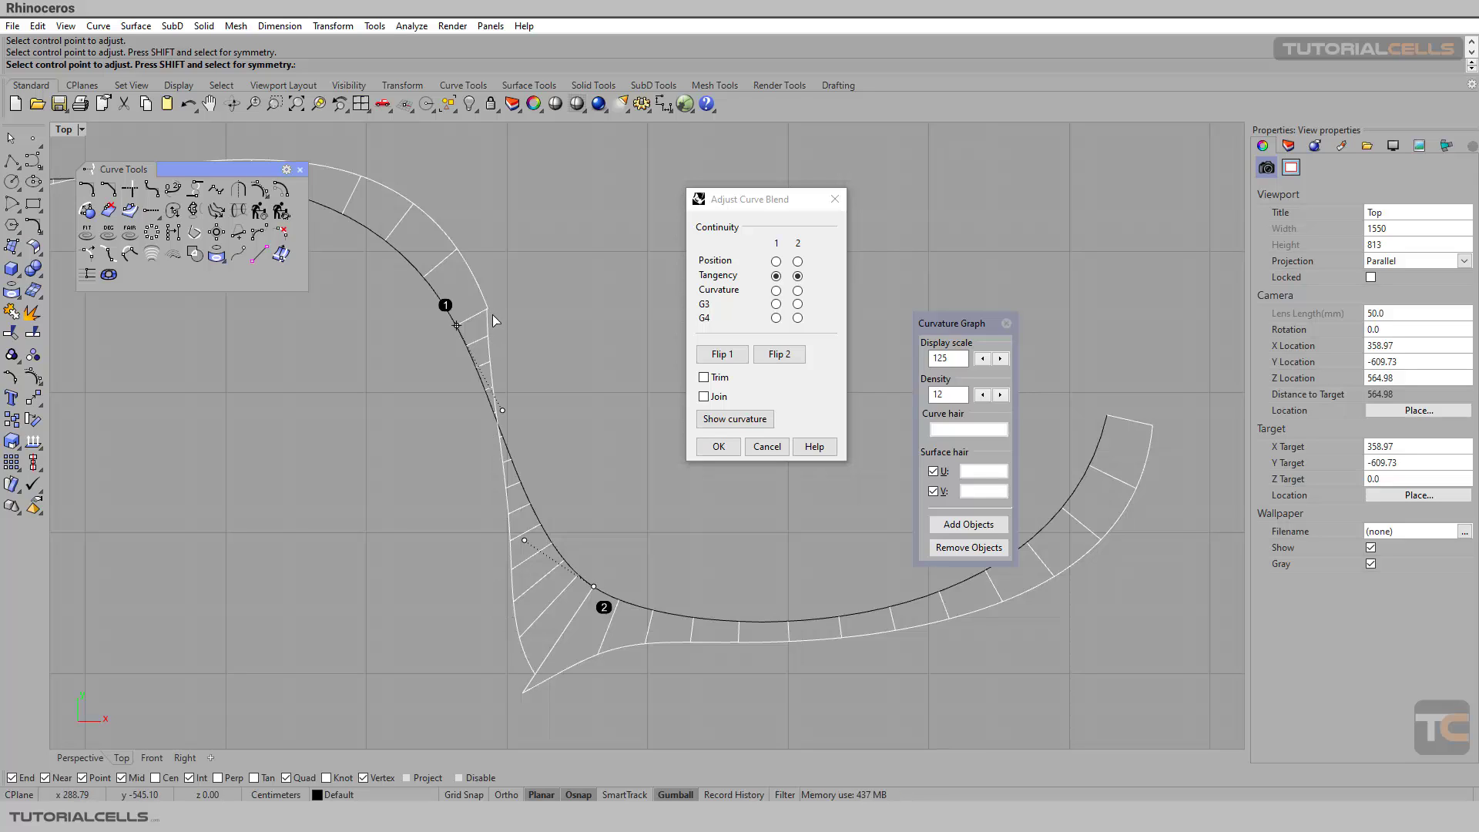
pyautogui.click(982, 359)
pyautogui.click(982, 358)
pyautogui.click(981, 359)
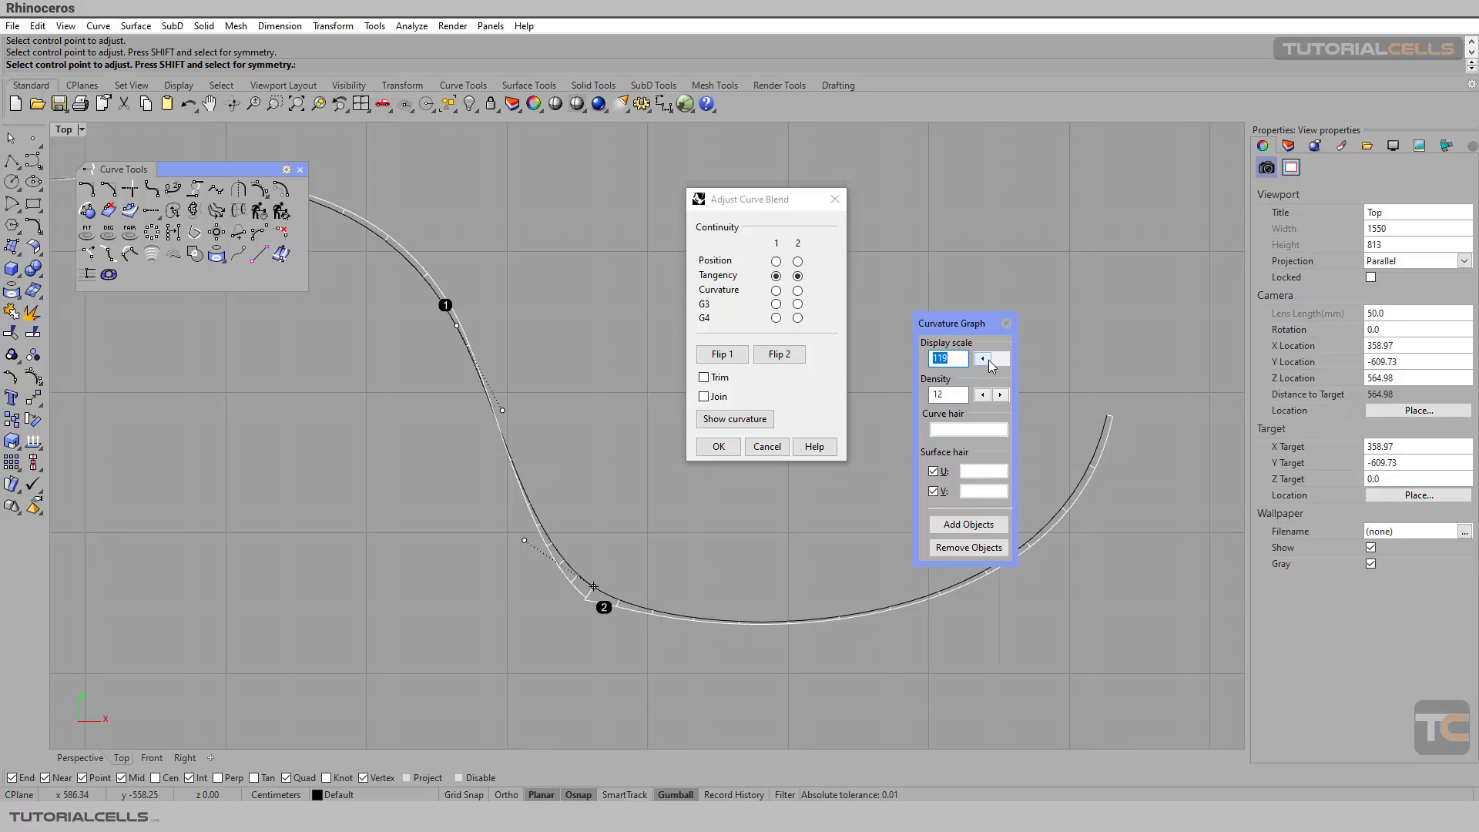
# - Raise the curvature graph's display scale to 125
pyautogui.click(1000, 359)
pyautogui.click(999, 359)
pyautogui.click(999, 359)
pyautogui.click(999, 358)
pyautogui.click(999, 359)
pyautogui.click(999, 359)
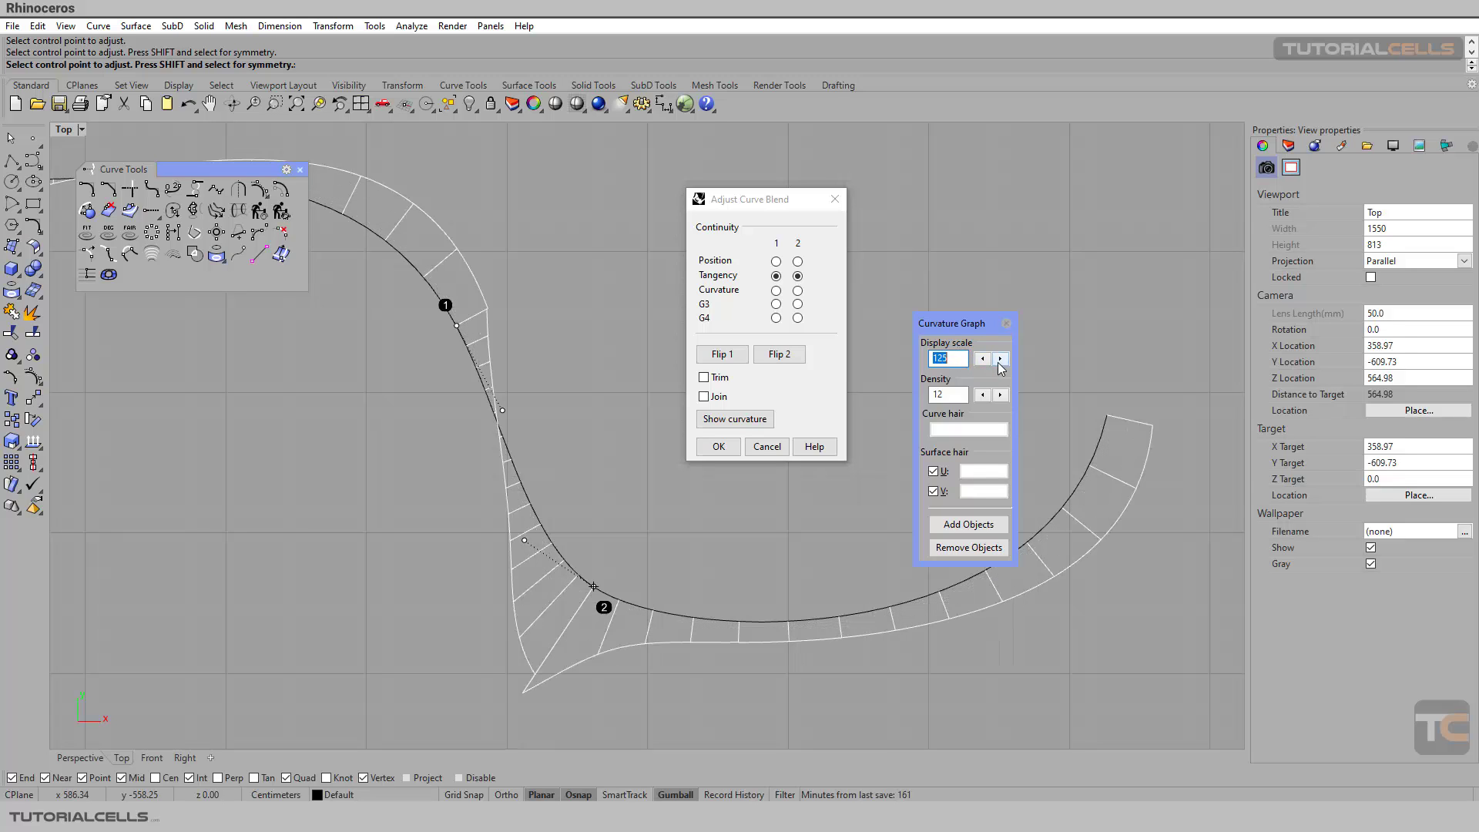
# - Increase the curvature graph's density to 23
pyautogui.click(999, 394)
pyautogui.click(1000, 394)
pyautogui.click(999, 394)
pyautogui.click(999, 394)
pyautogui.click(1000, 394)
pyautogui.click(1000, 394)
pyautogui.click(999, 394)
pyautogui.click(999, 394)
pyautogui.click(999, 394)
pyautogui.click(999, 395)
pyautogui.click(1000, 394)
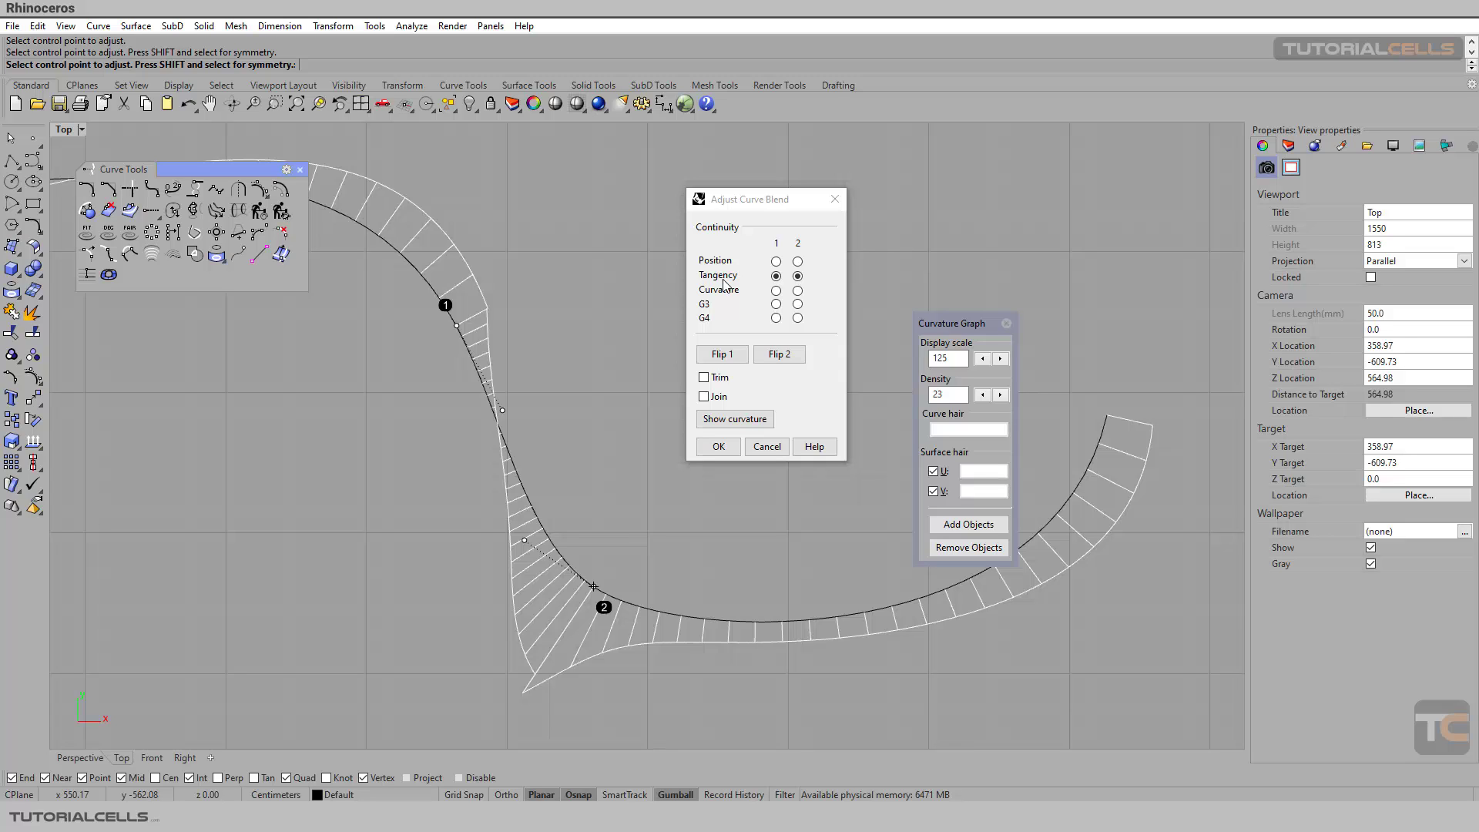
# - Set the blend's continuity to Curvature at both ends
pyautogui.click(775, 291)
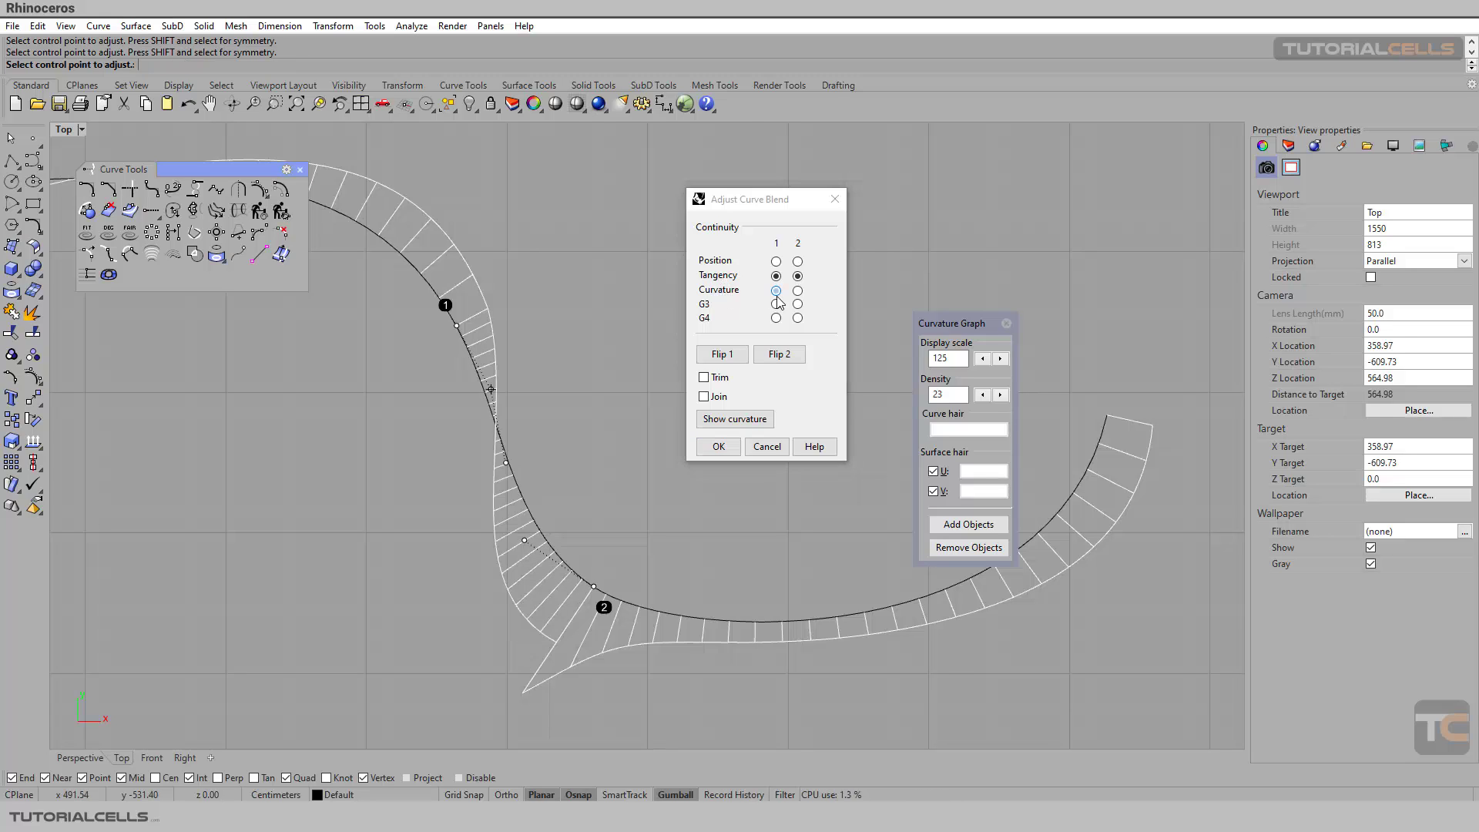
pyautogui.click(797, 291)
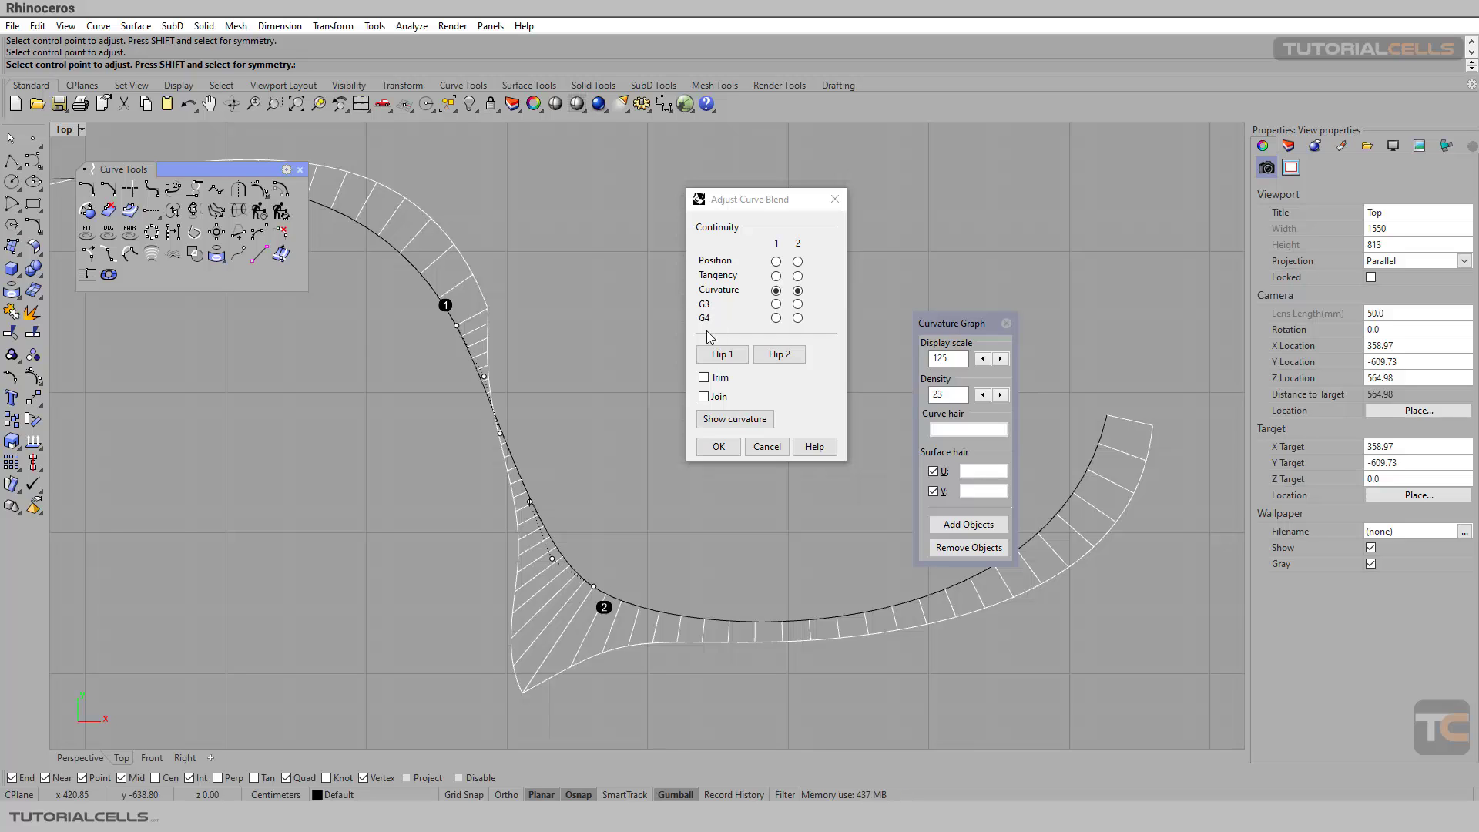
# - Set the blend's continuity to G3 at both ends and reshape it by moving two control points on the end 2 side
pyautogui.click(775, 304)
pyautogui.click(797, 303)
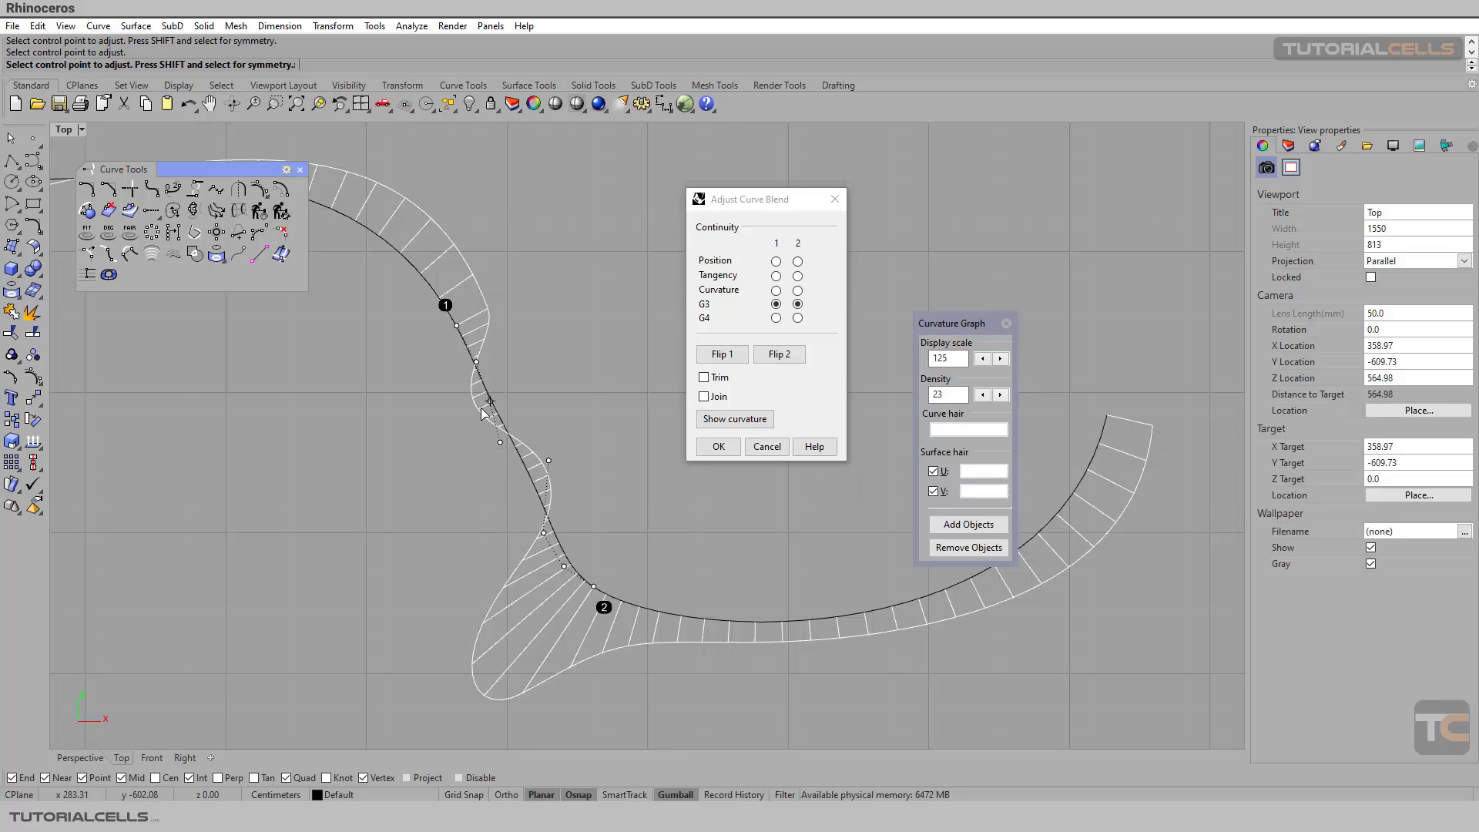
pyautogui.click(549, 461)
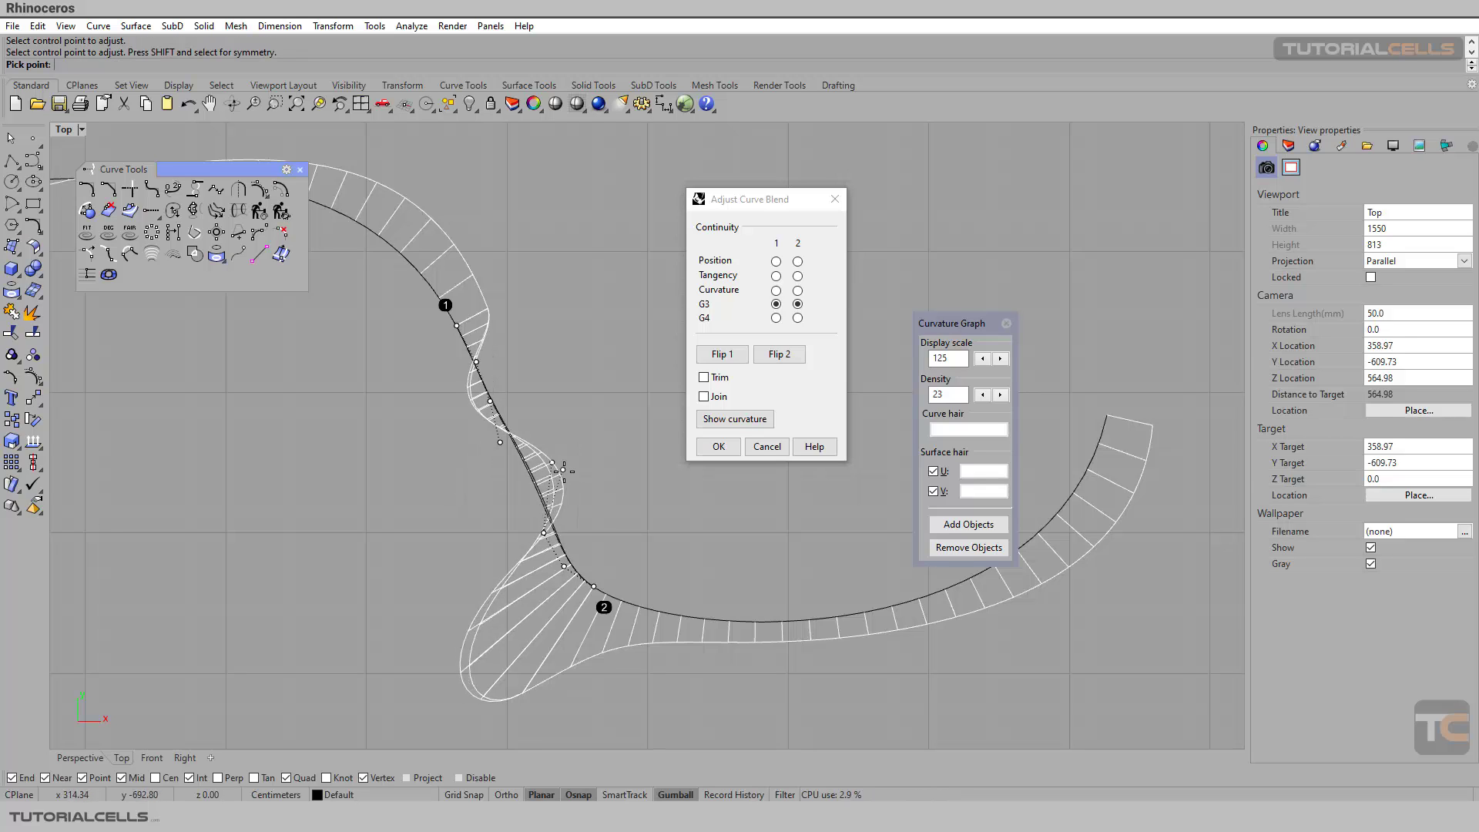
pyautogui.click(573, 477)
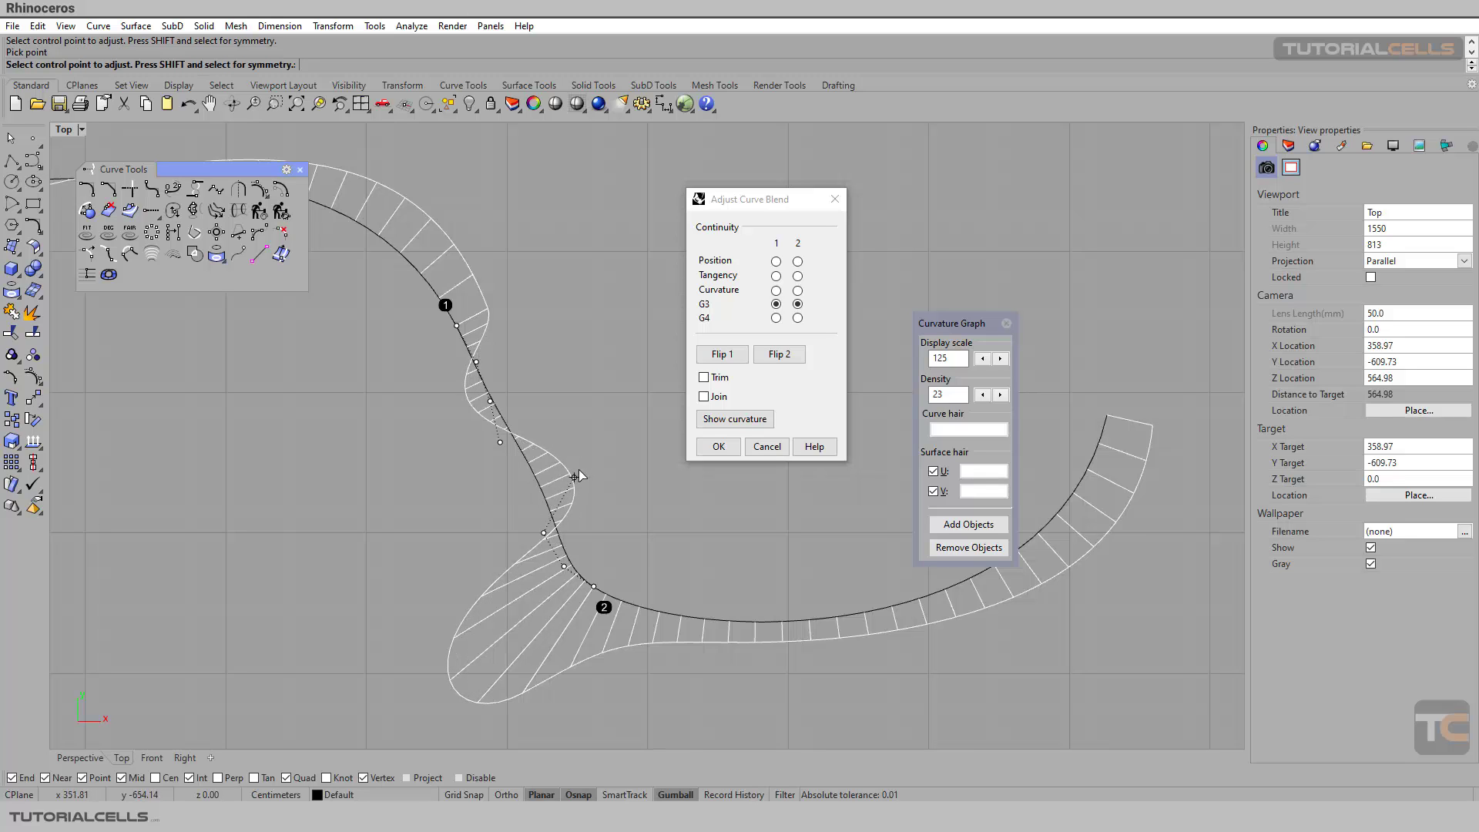
pyautogui.click(564, 566)
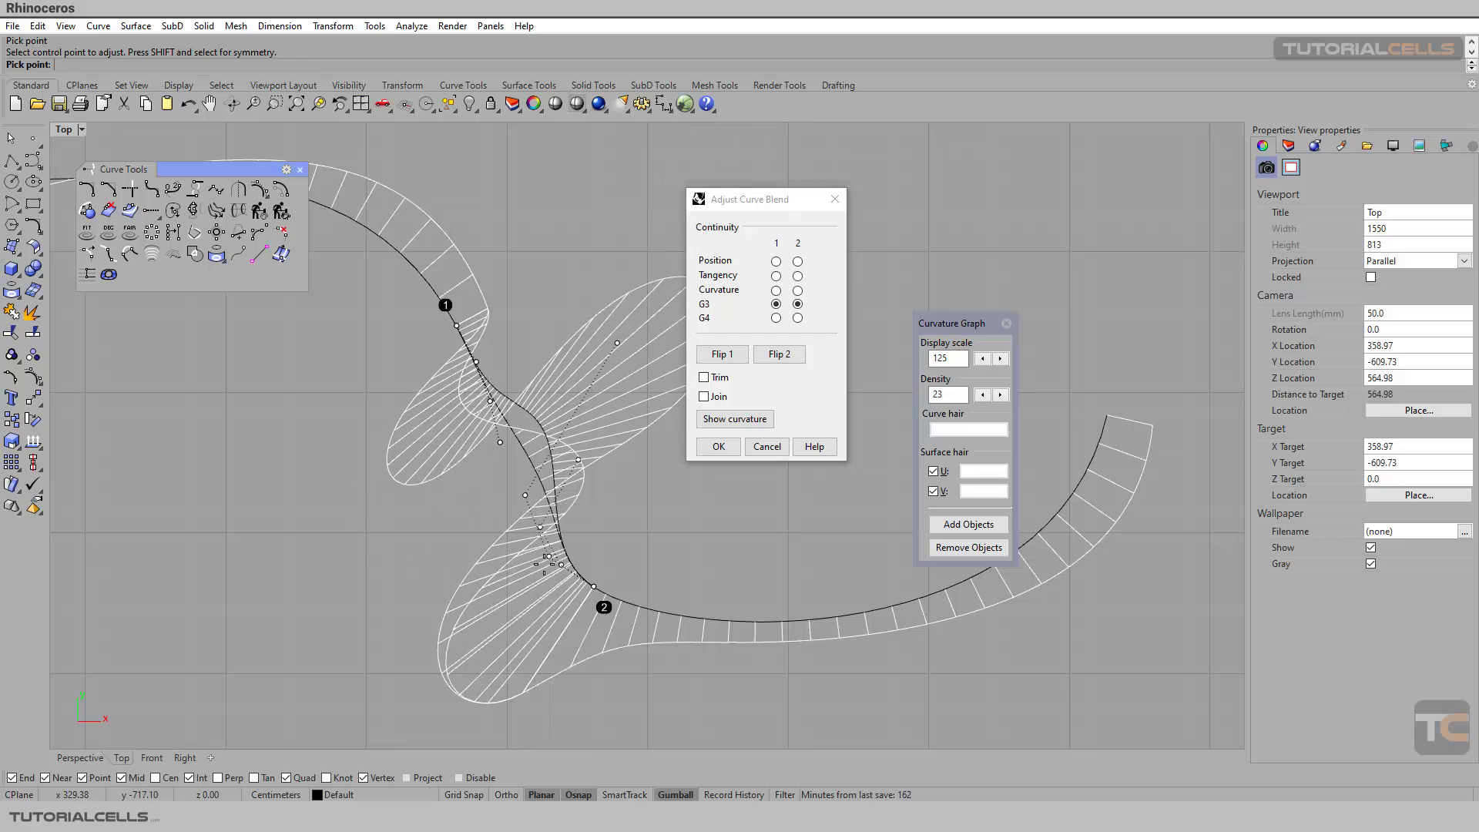
pyautogui.click(549, 557)
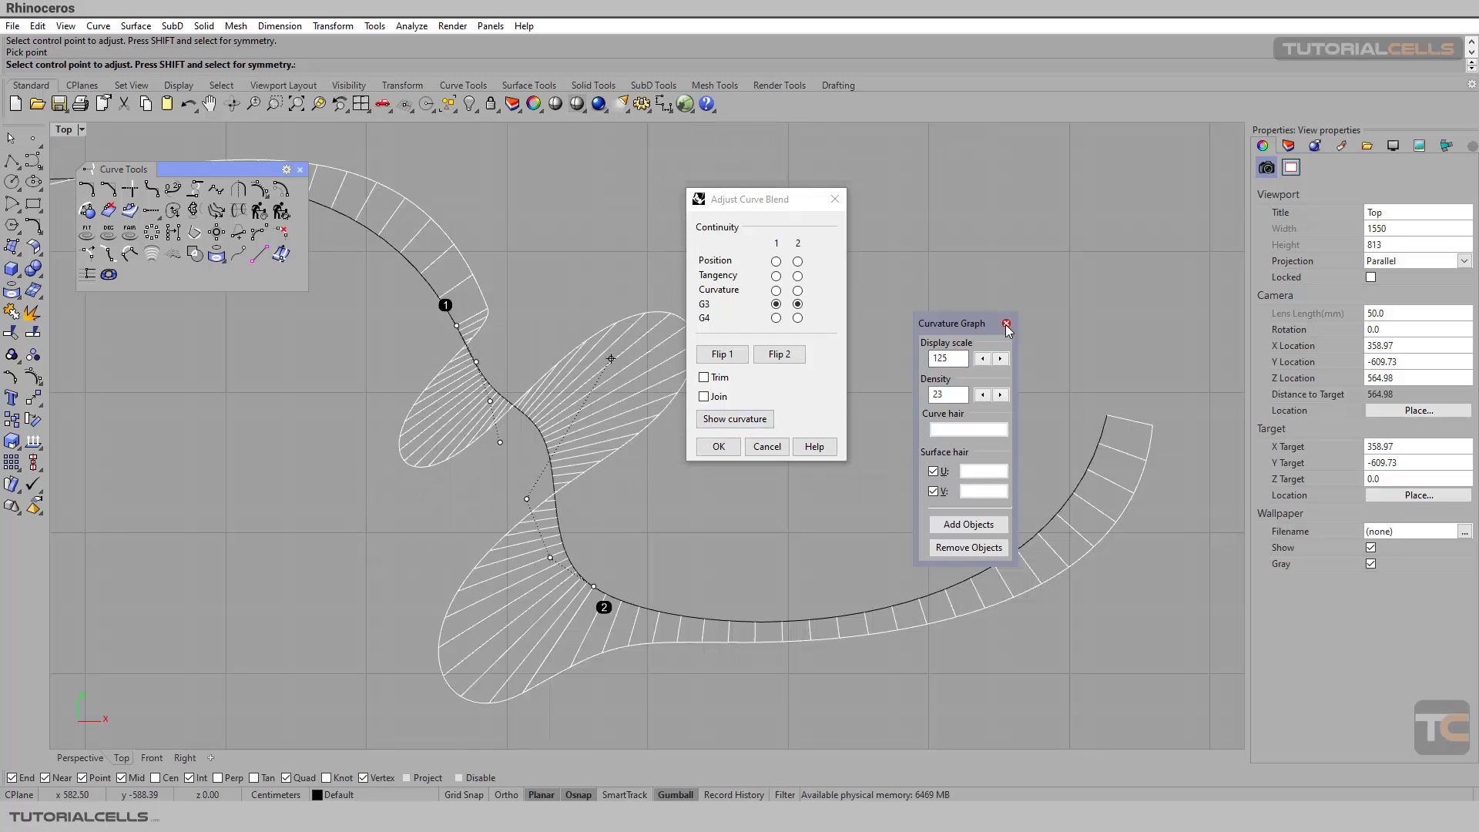
# - Close the curvature graph, try moving the blend's outlying control point, and discard the blend
pyautogui.click(1005, 323)
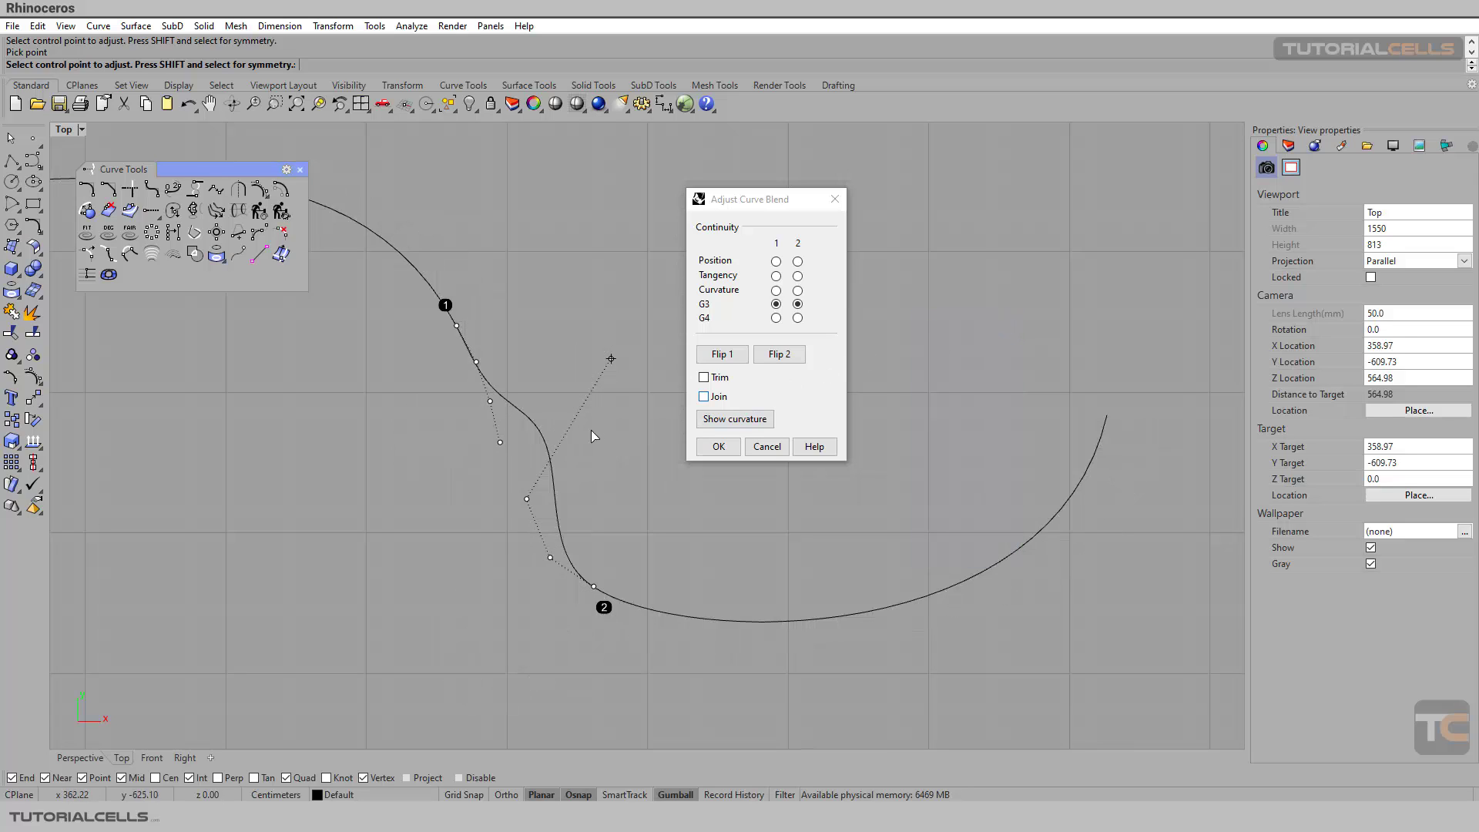
pyautogui.click(611, 360)
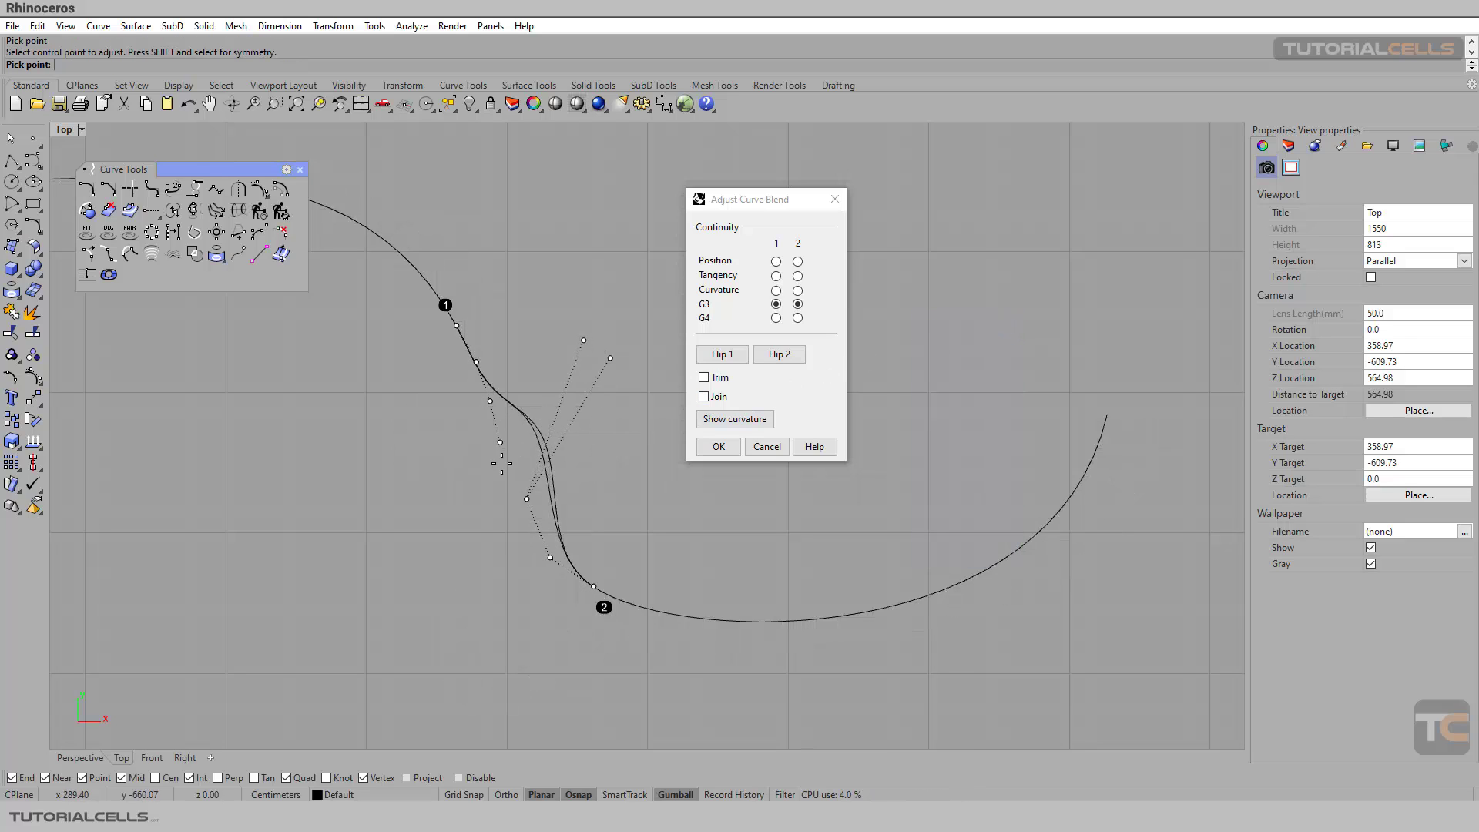
pyautogui.click(591, 460)
pyautogui.click(766, 446)
# - Start a new adjustable blend between the same two curve ends with Curvature continuity at both ends
pyautogui.press('Return')
pyautogui.click(430, 295)
pyautogui.click(608, 597)
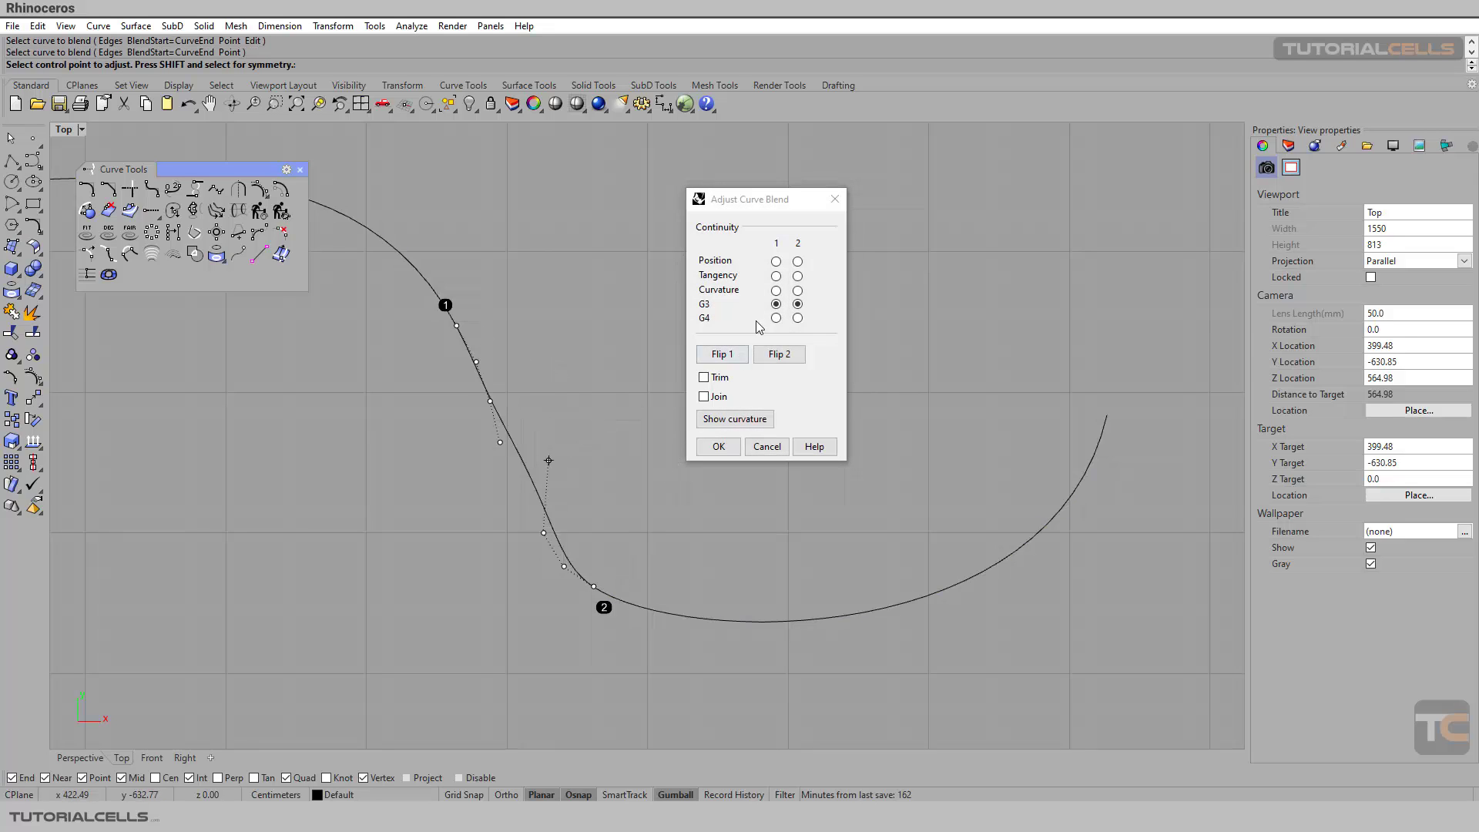
pyautogui.click(775, 290)
pyautogui.click(797, 290)
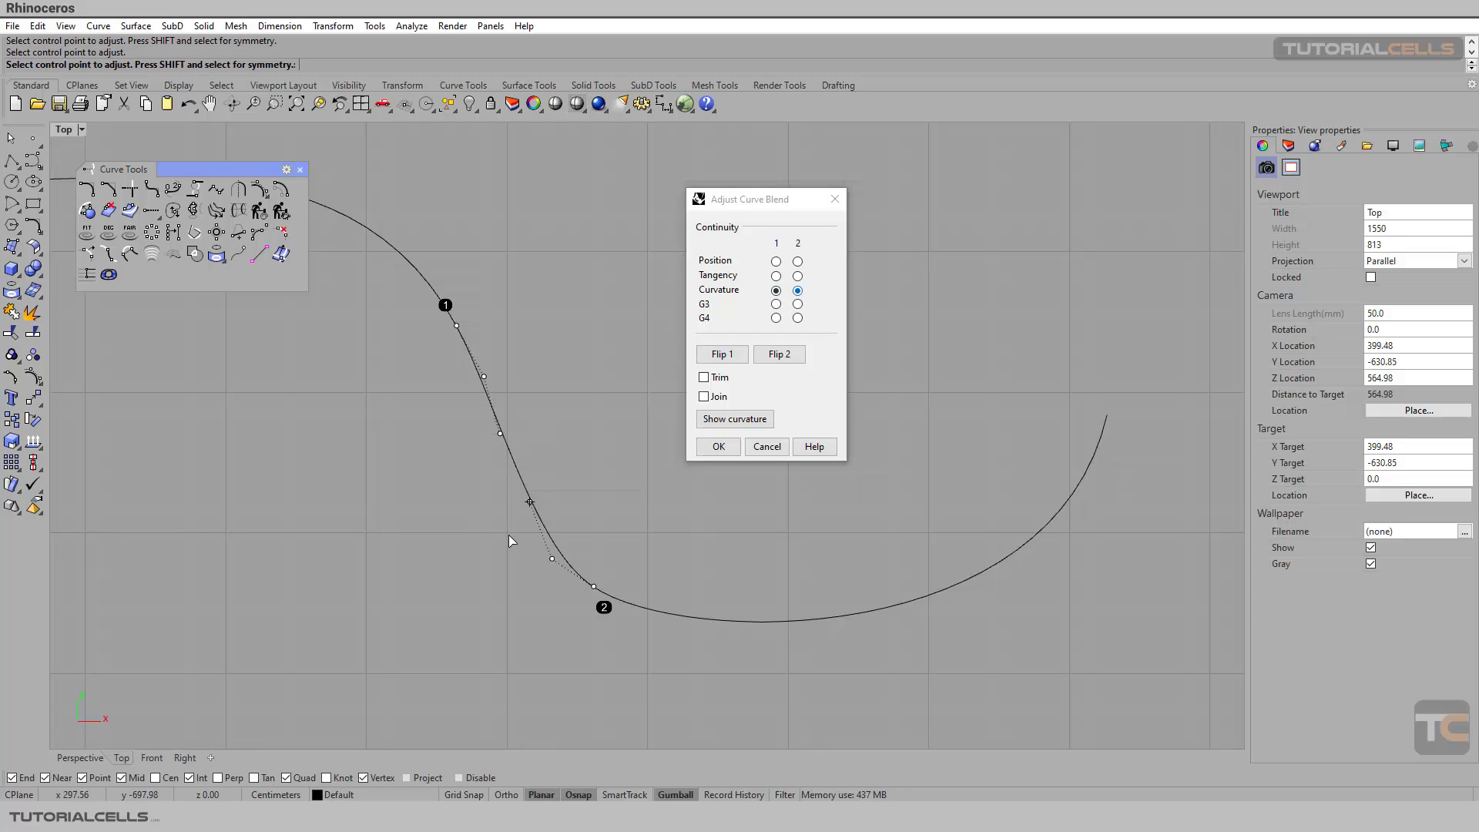
# - Try moving the blend's control point near end 2 outward to reshape it, and discard the blend
pyautogui.click(547, 561)
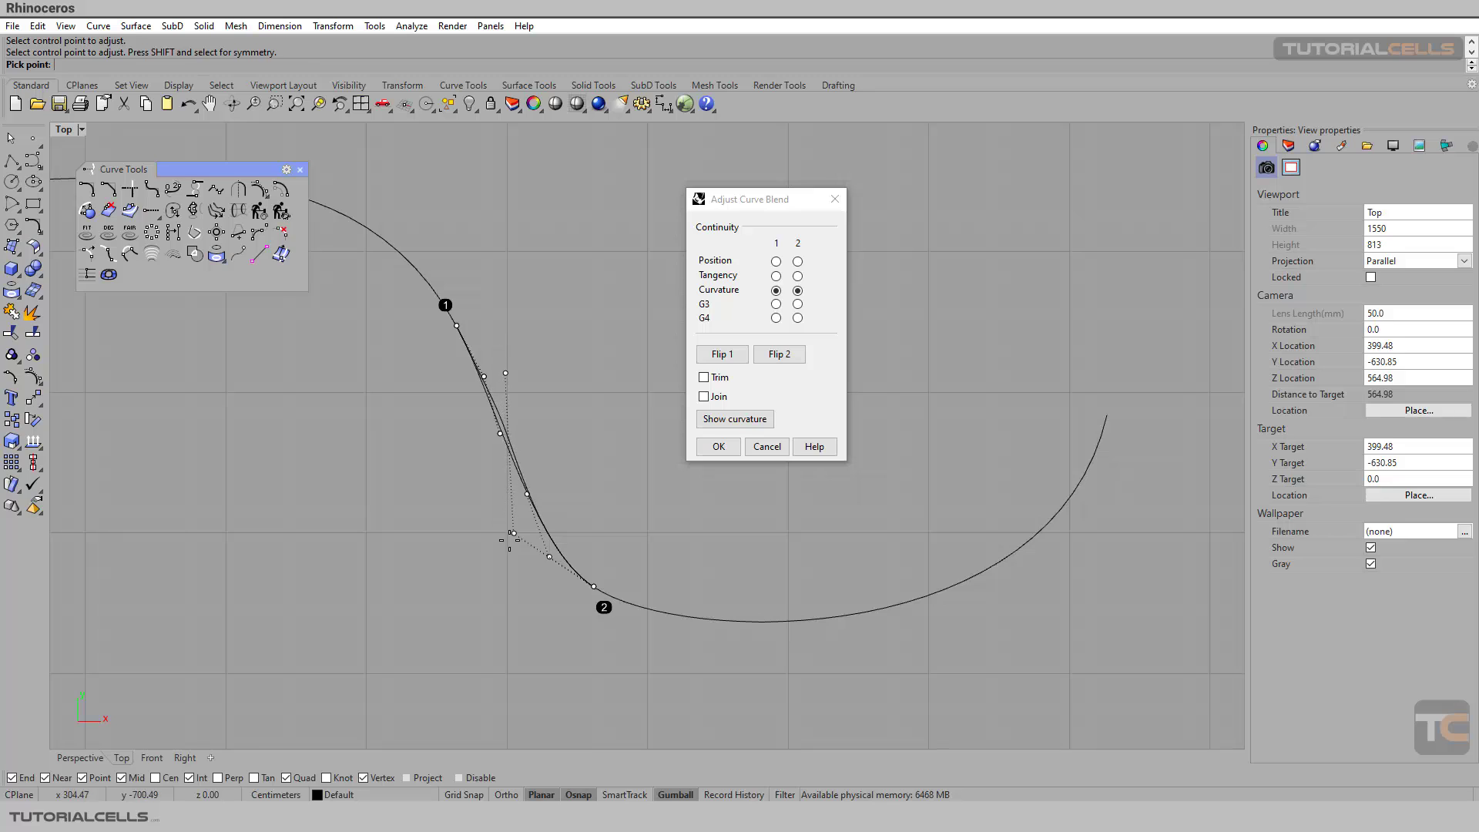
pyautogui.click(513, 533)
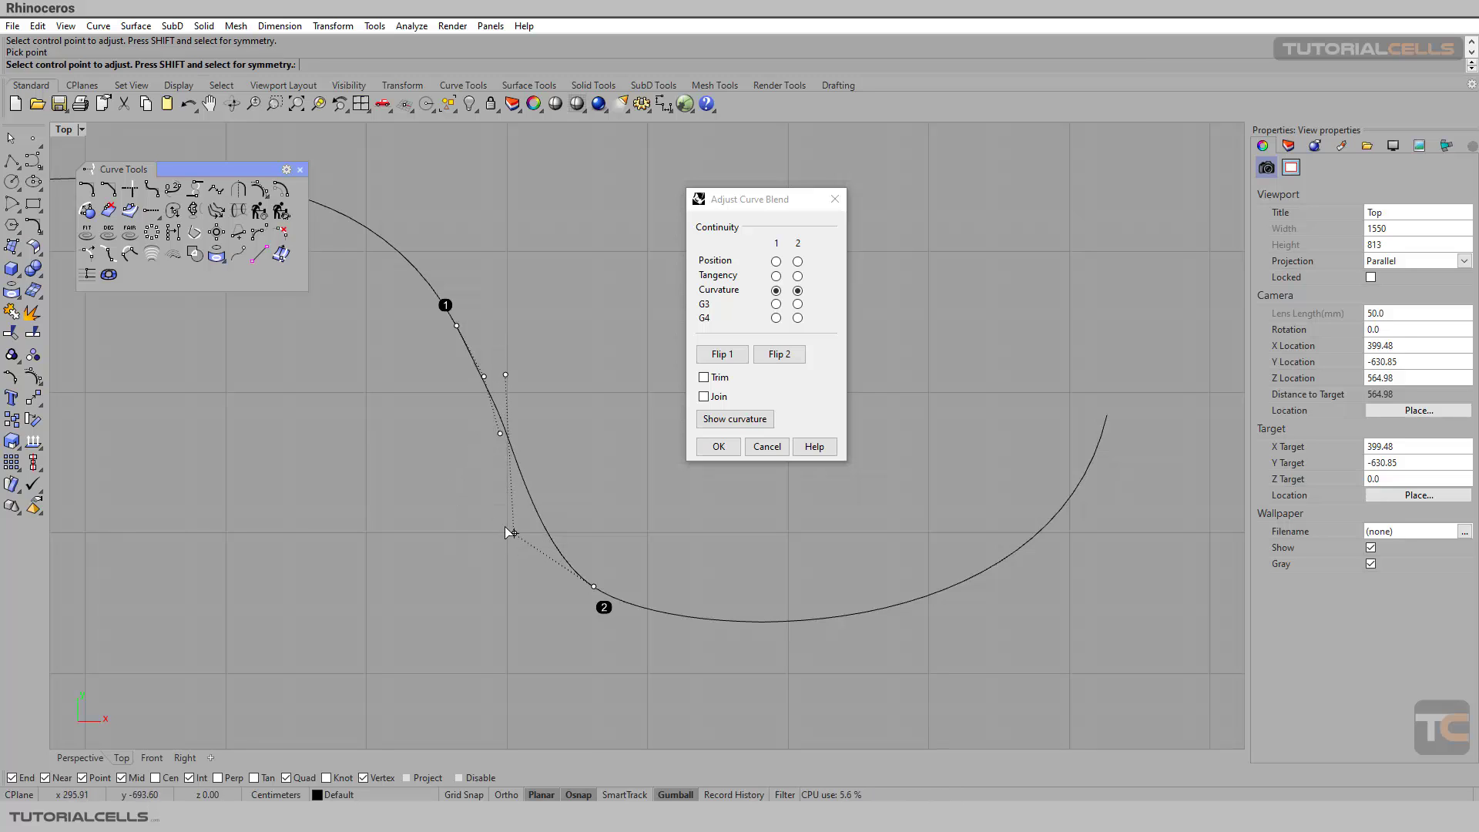
pyautogui.hotkey('ctrl', 'z')
pyautogui.click(767, 447)
# - Start an adjustable blend between the lower end of the upper curve and the left end of the S-shaped curve below it
pyautogui.rightClick(429, 289)
pyautogui.scroll(-3, 483, 495)
pyautogui.moveTo(484, 494); pyautogui.dragTo(797, 582, button='right')
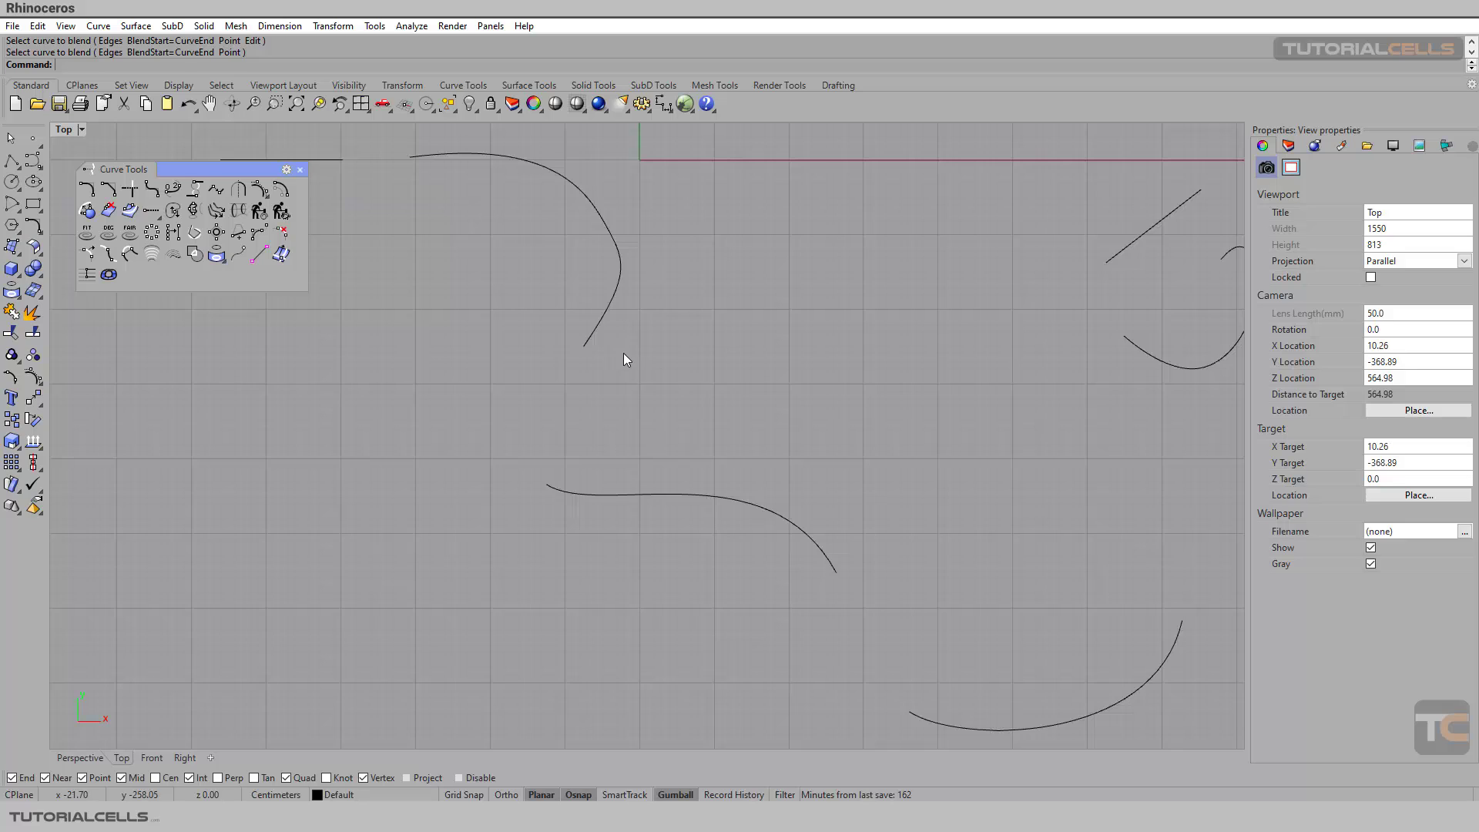
pyautogui.click(561, 491)
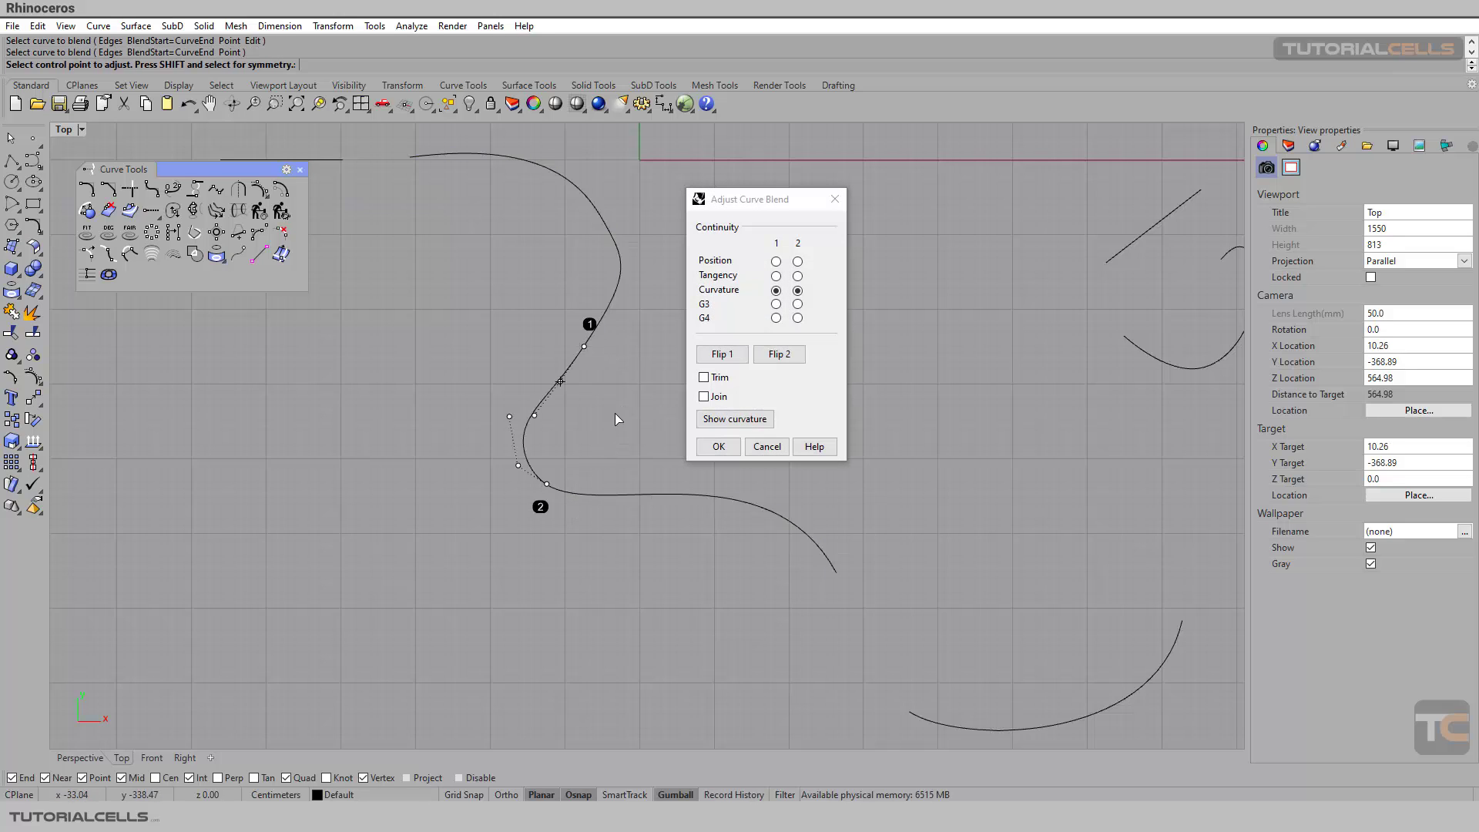
# - Reshape the blend by moving its control points near end 2 outward and the outer one of end 1 closer to its curve
pyautogui.click(511, 418)
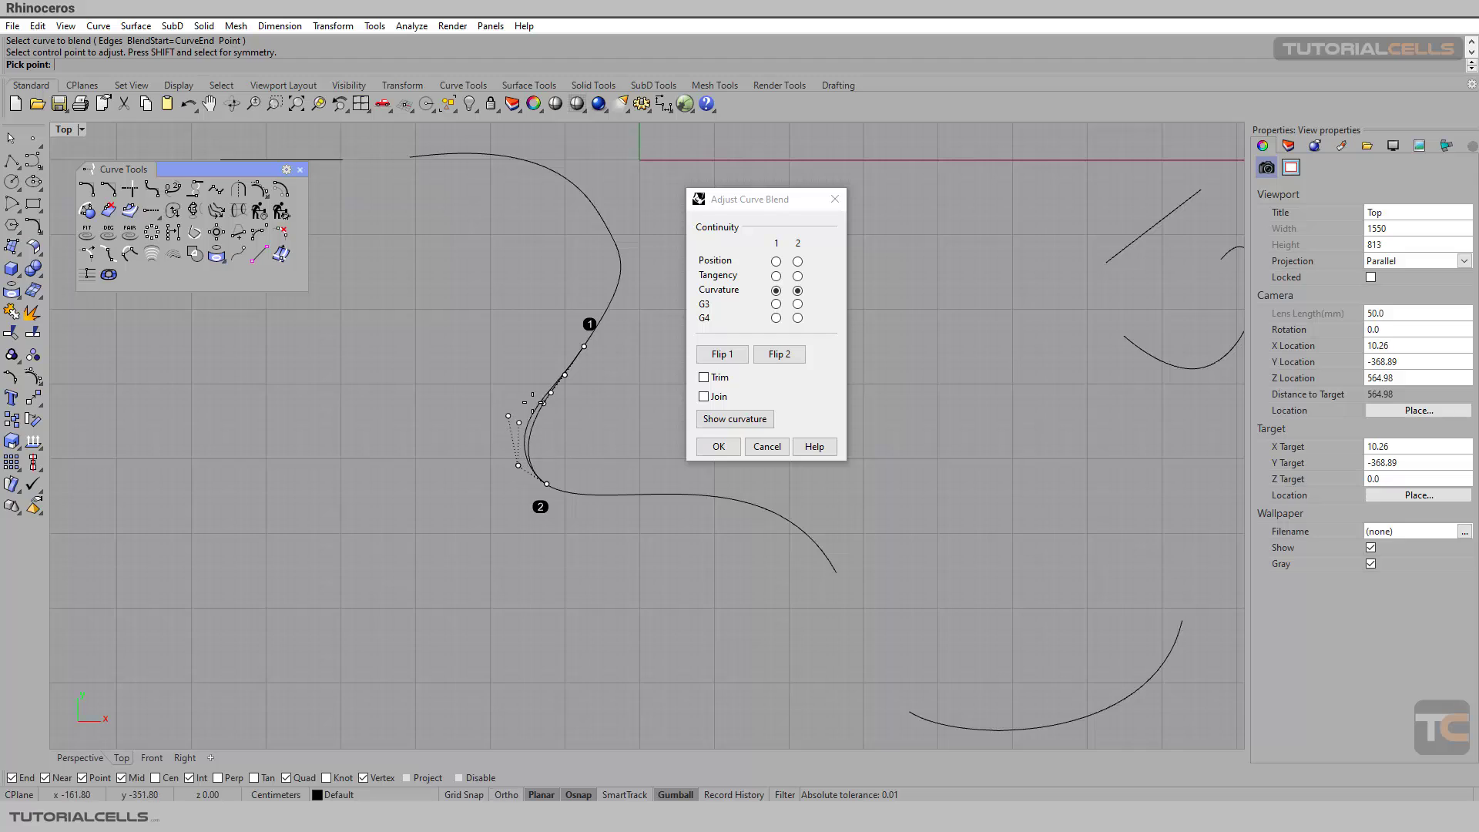
pyautogui.click(497, 409)
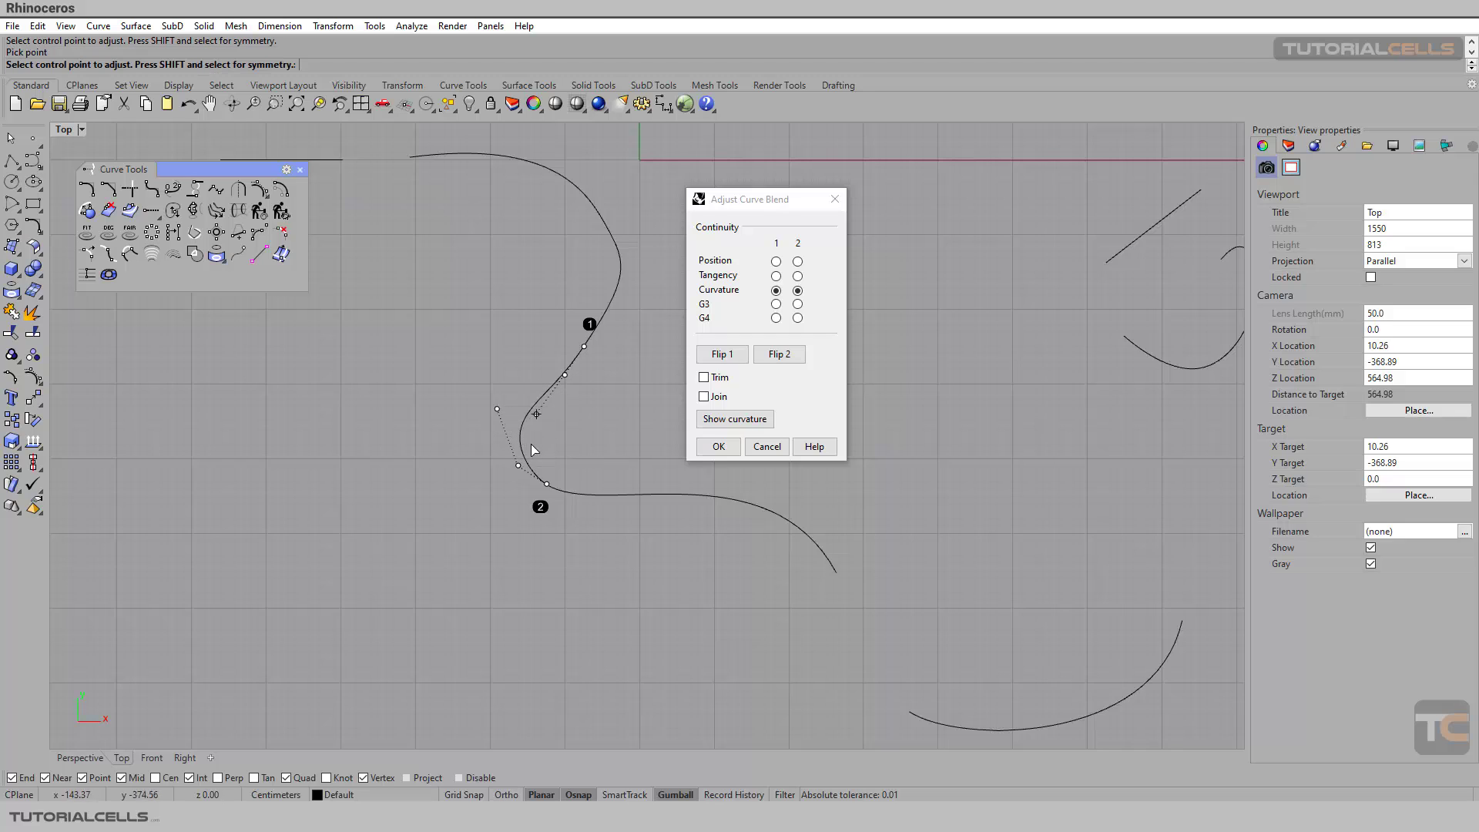
pyautogui.click(517, 465)
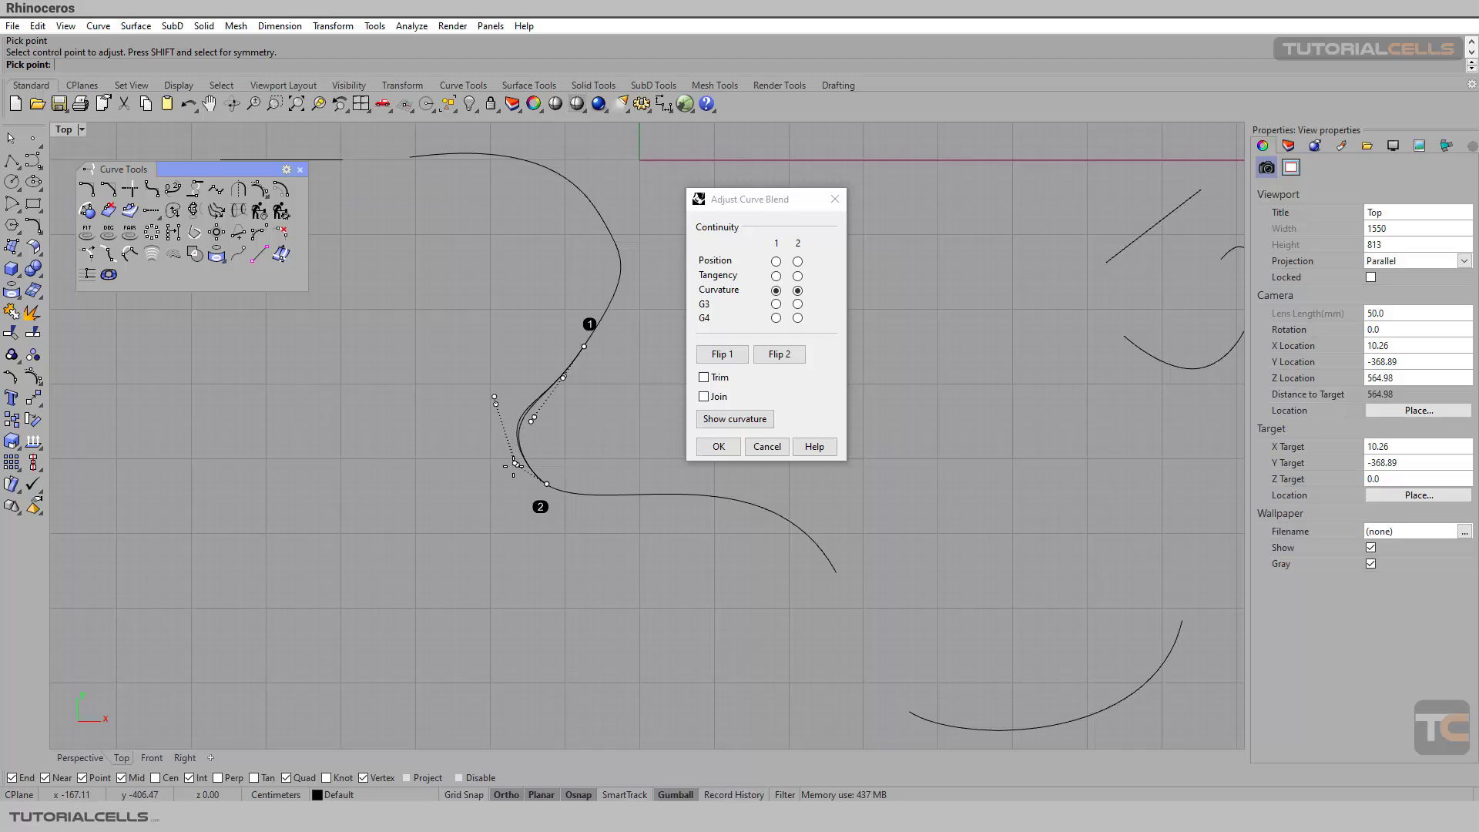
pyautogui.click(514, 463)
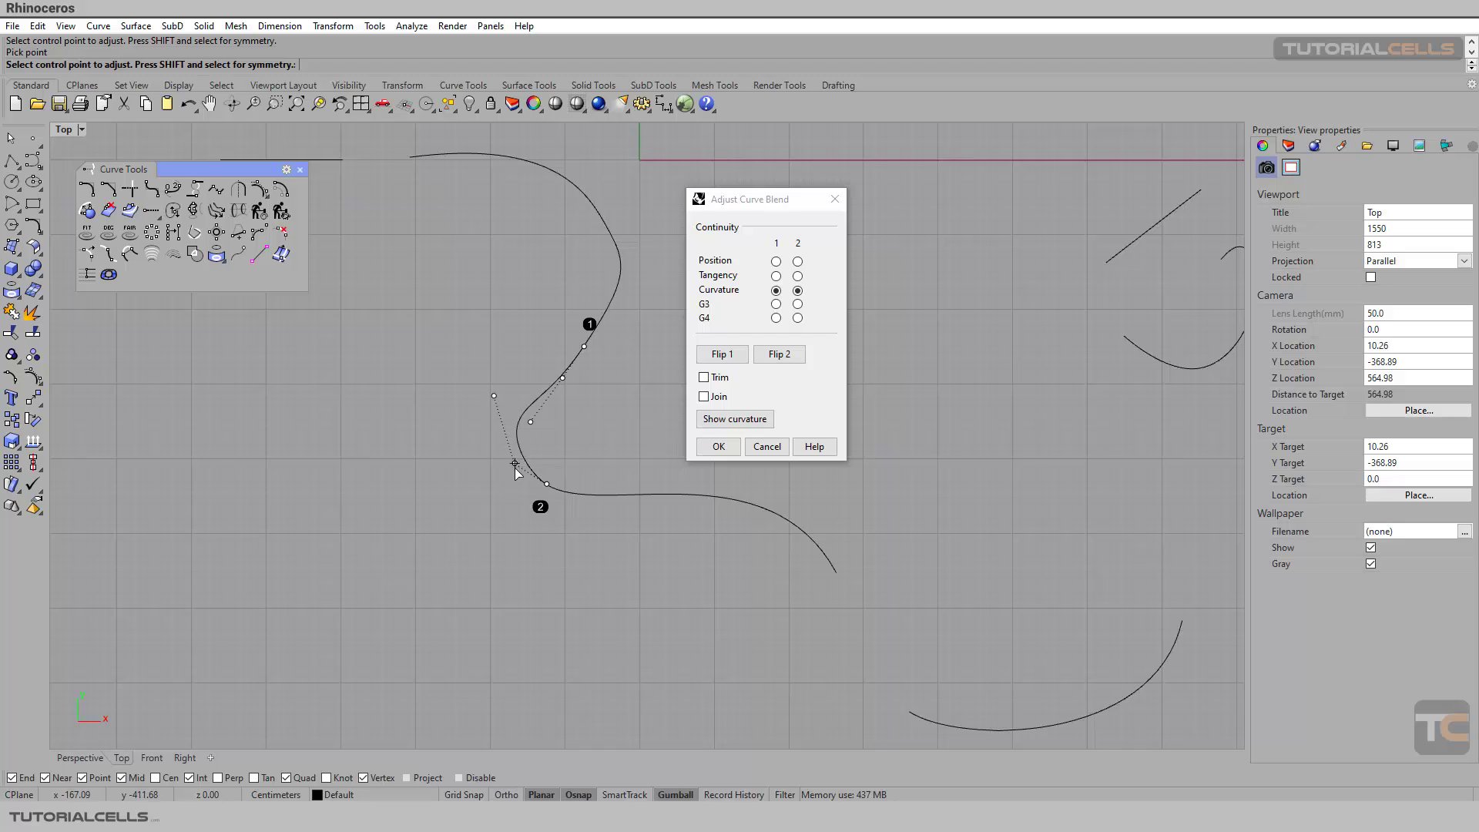
pyautogui.click(515, 463)
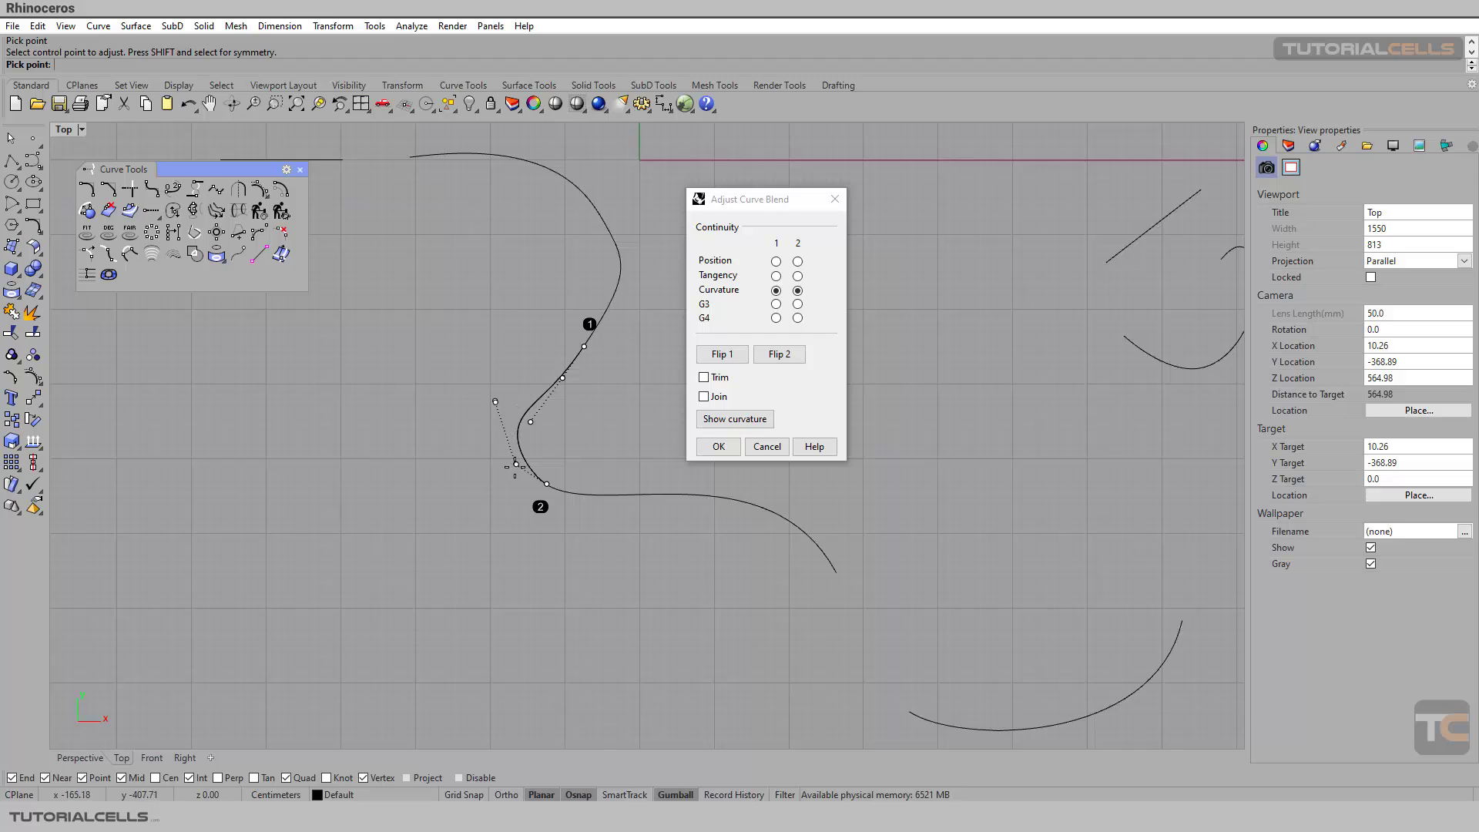
pyautogui.click(512, 462)
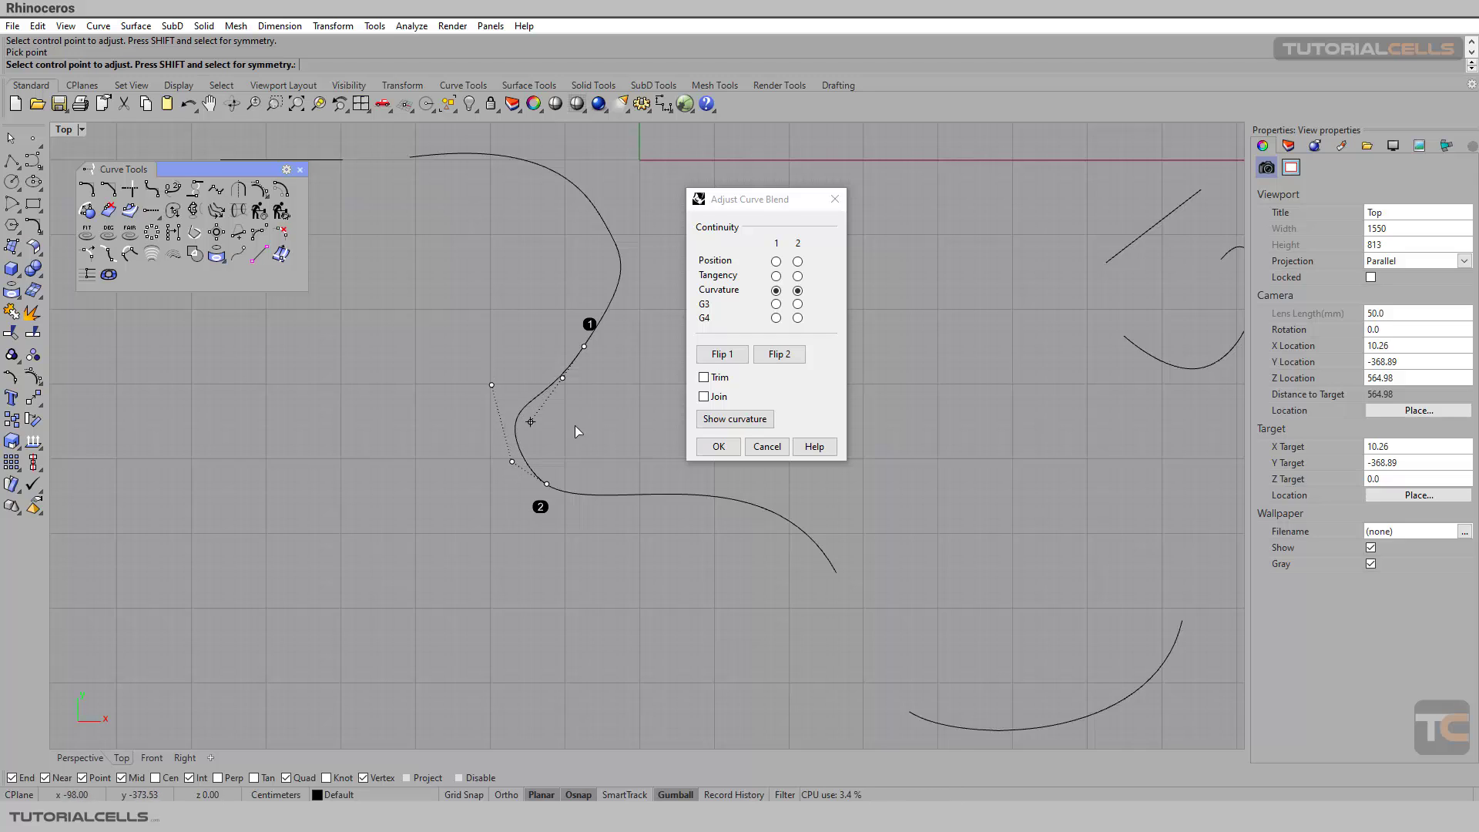
pyautogui.click(528, 422)
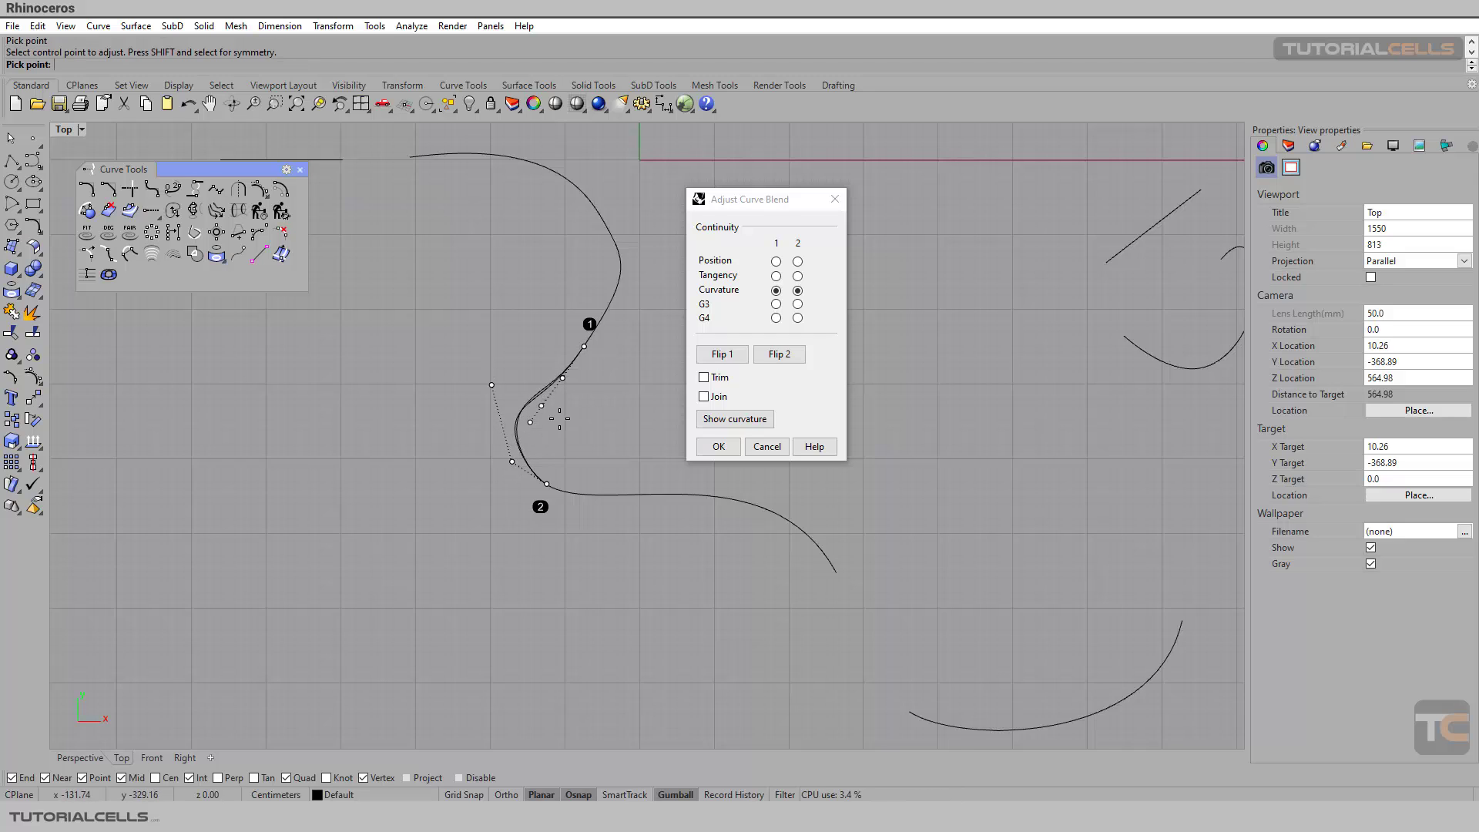
pyautogui.click(578, 414)
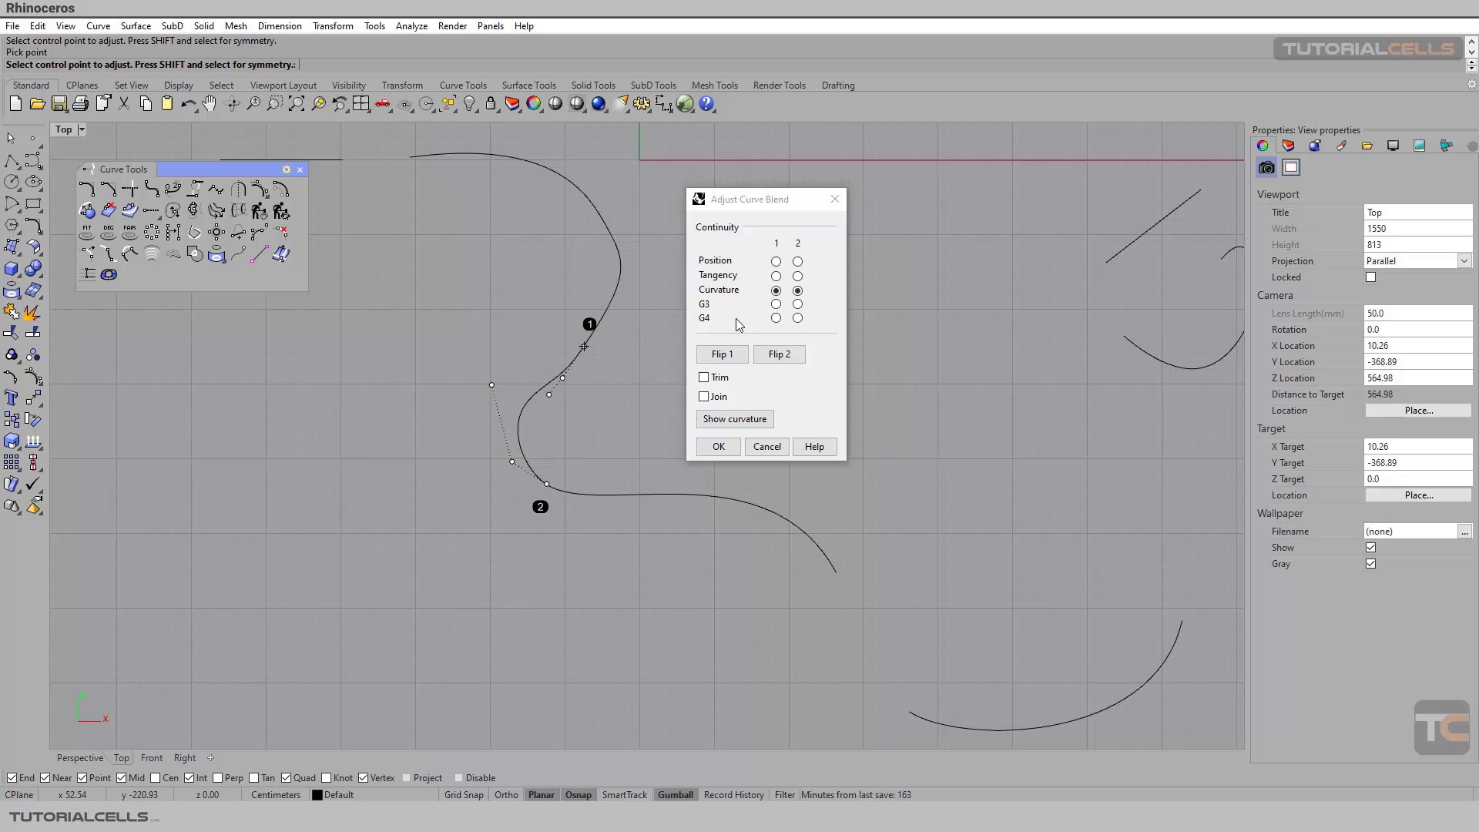
# - Flip the blend's direction at end 1 and at end 2, and flip each one back
pyautogui.click(717, 357)
pyautogui.scroll(3, 599, 366)
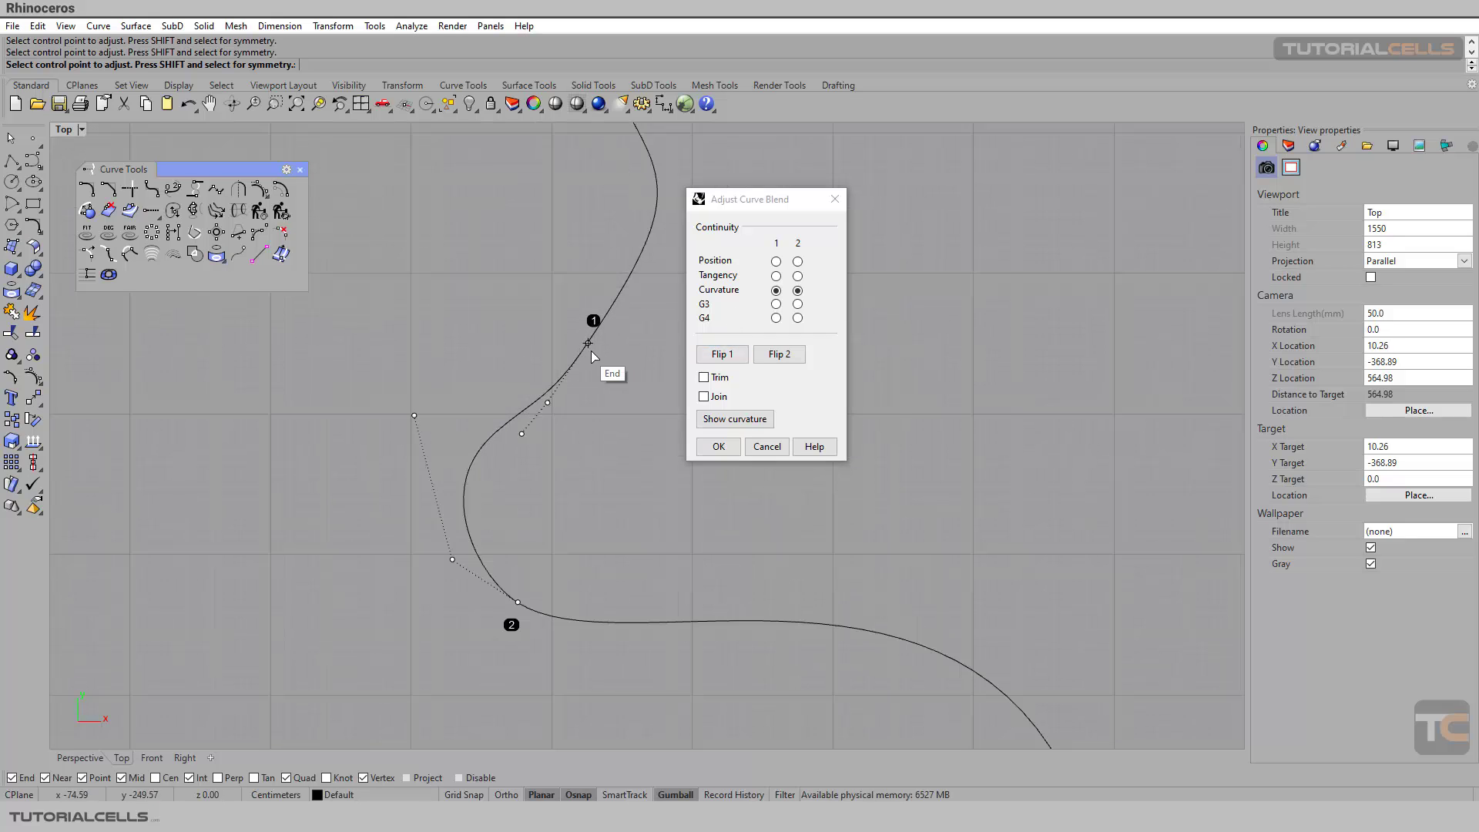
pyautogui.click(717, 356)
pyautogui.click(778, 356)
pyautogui.click(778, 357)
pyautogui.click(778, 357)
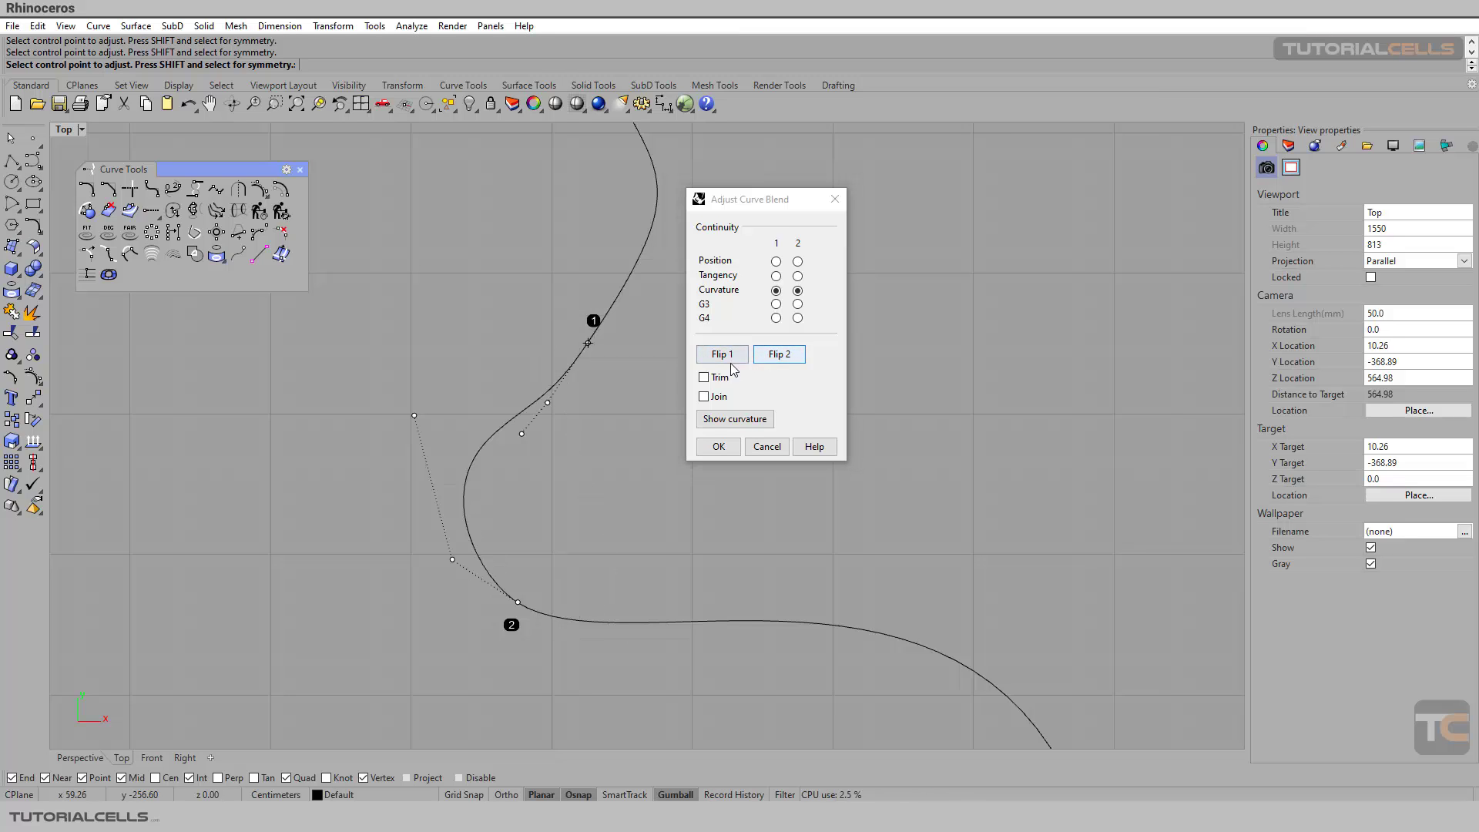
# - Try sliding the blend's end 1 along the upper curve, return it to the curve's end, and discard the blend
pyautogui.click(588, 343)
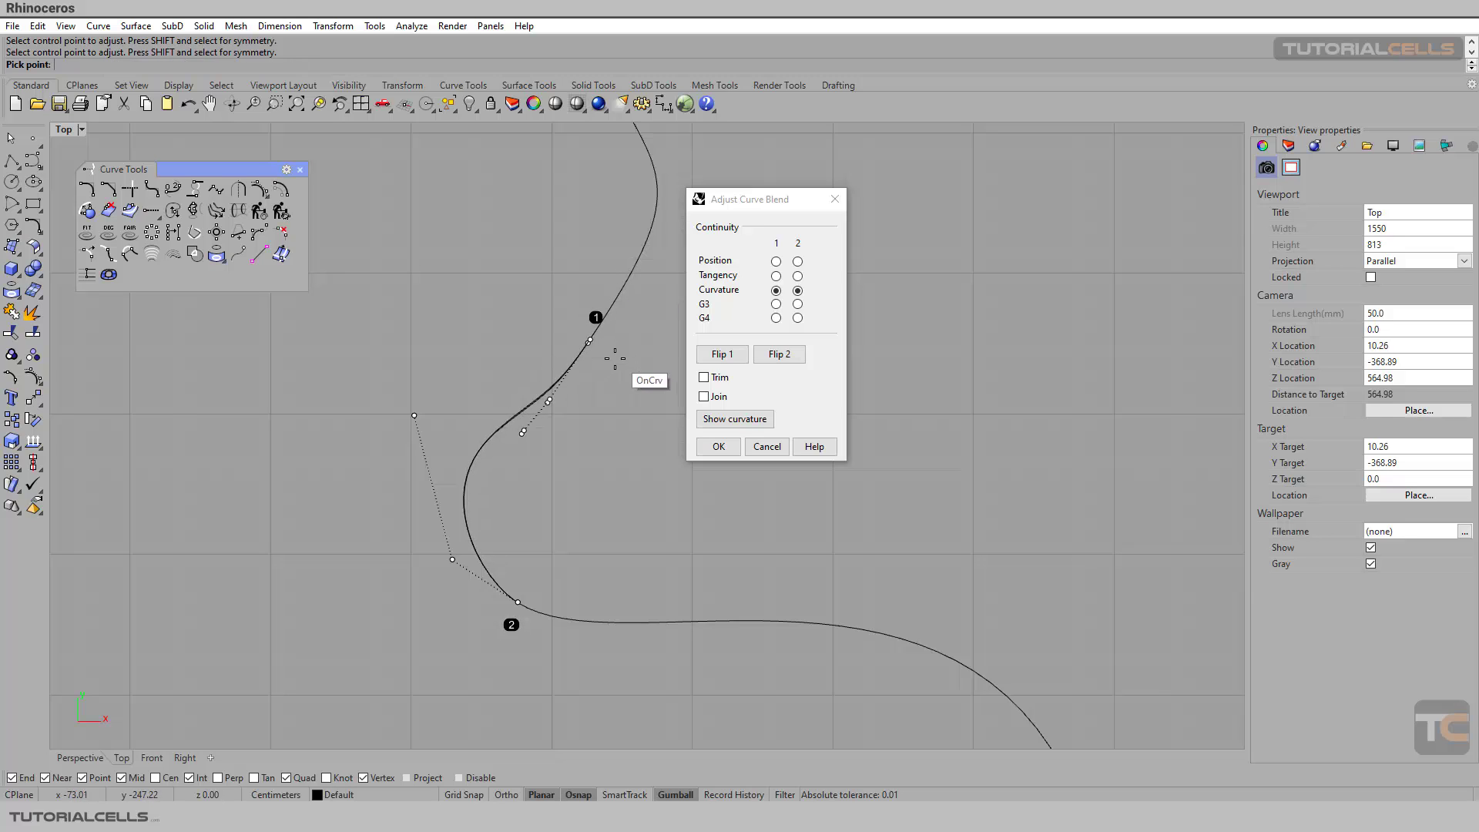
pyautogui.click(588, 343)
pyautogui.click(766, 446)
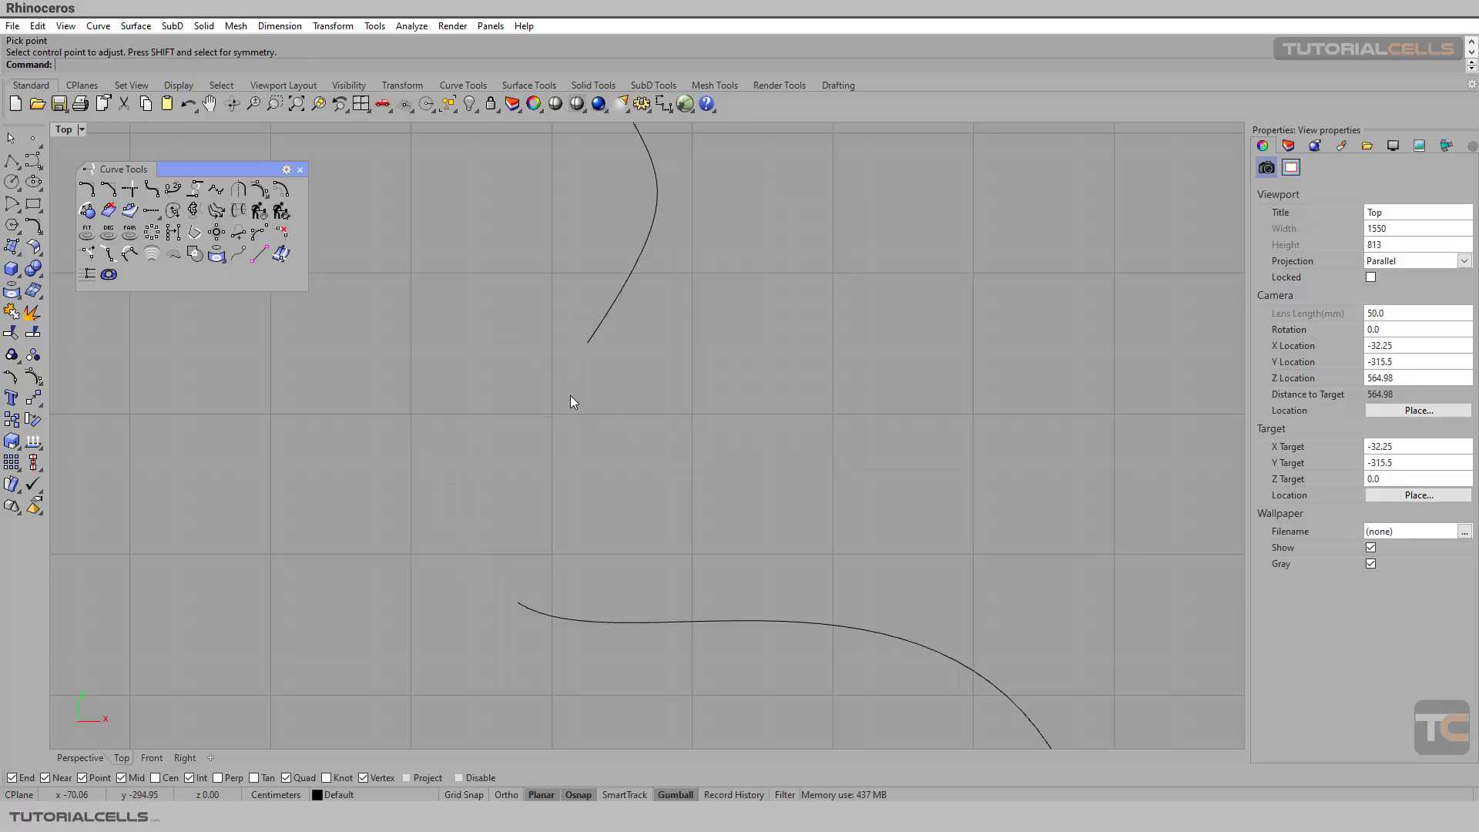
# - Try a curve blend with BlendStart set to PickPoint, starting from points partway along both curves, and discard it
pyautogui.press('Return')
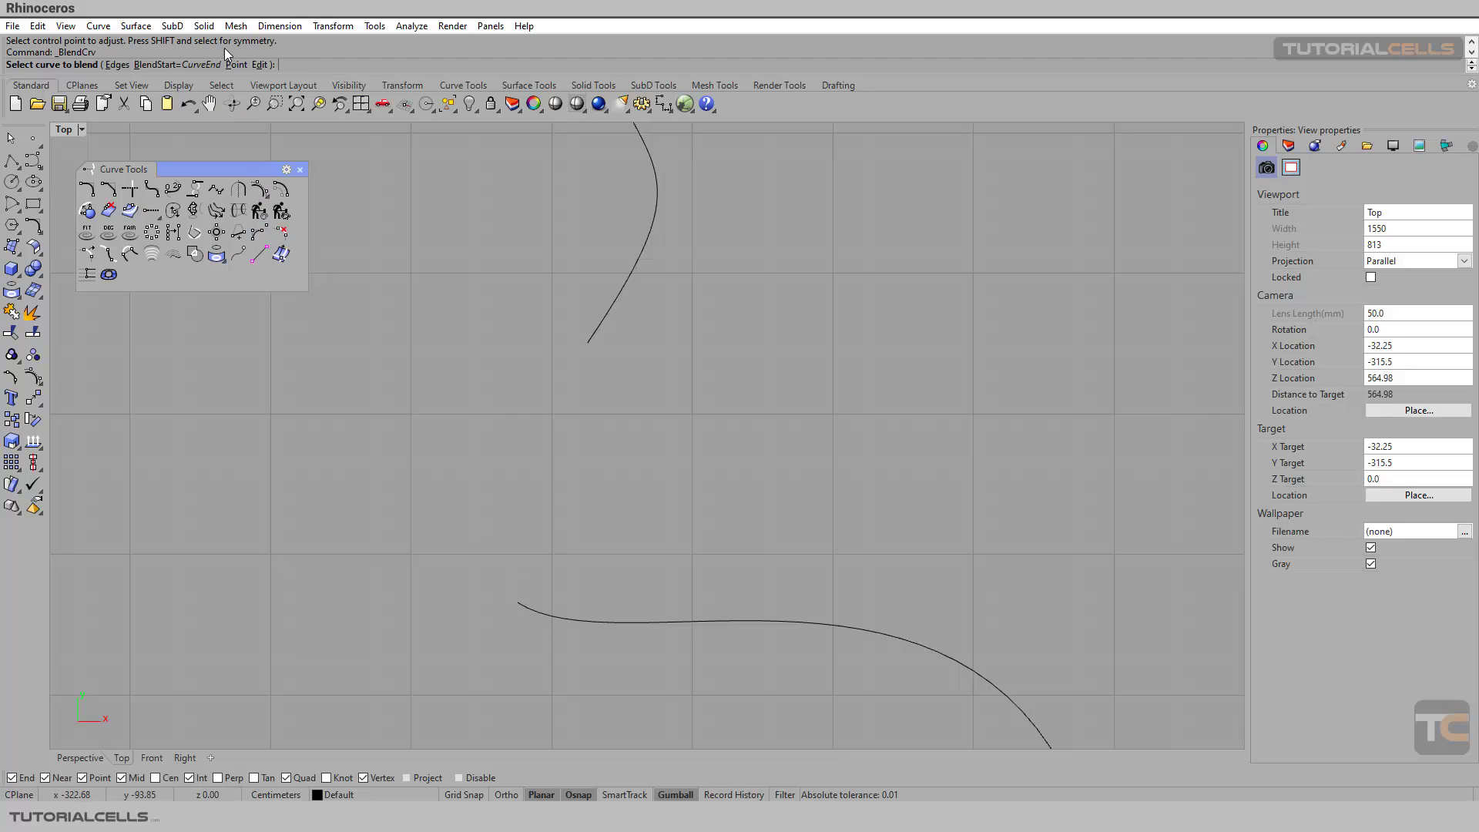
pyautogui.click(177, 65)
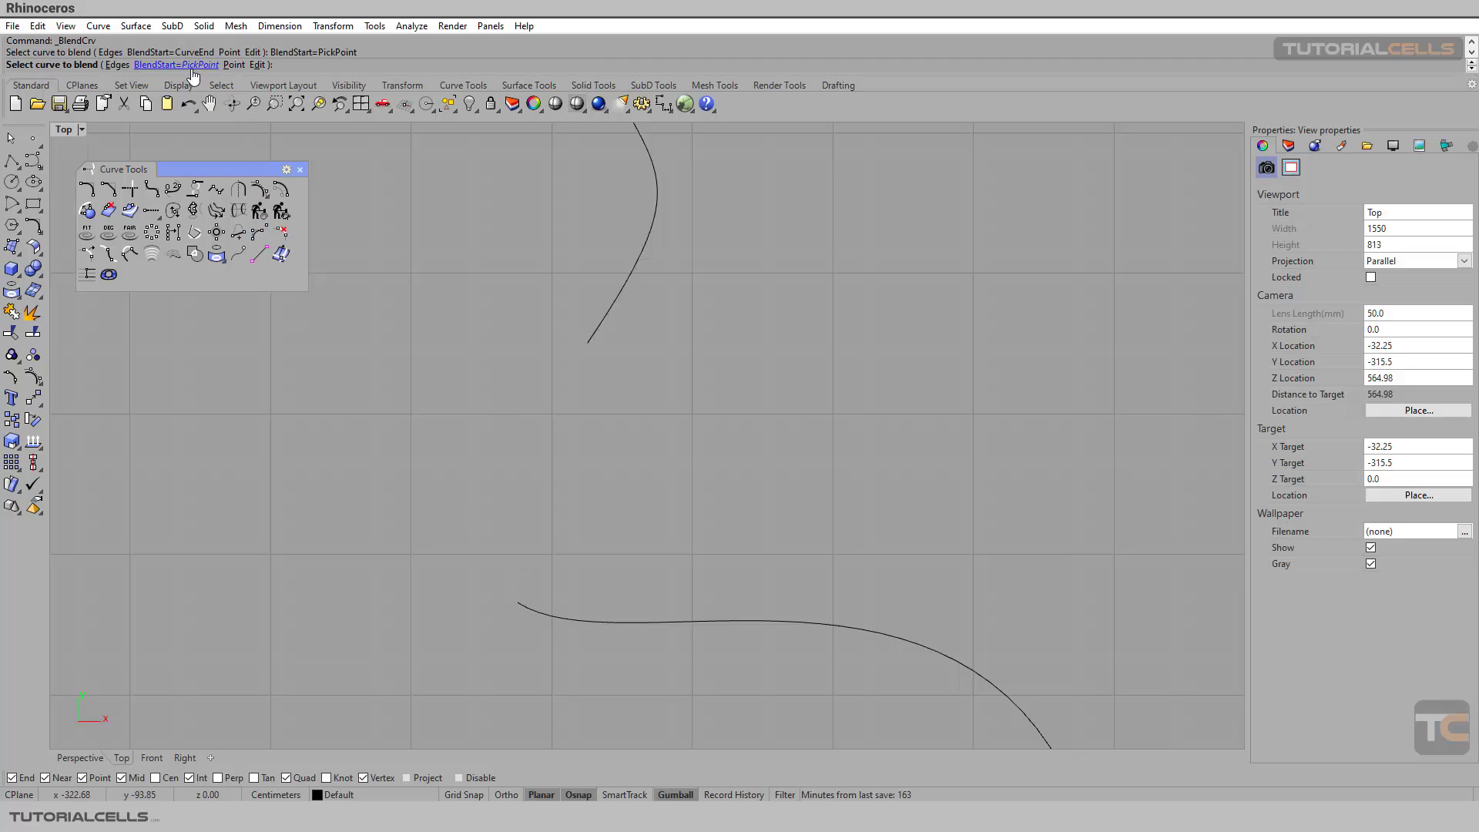
pyautogui.click(646, 245)
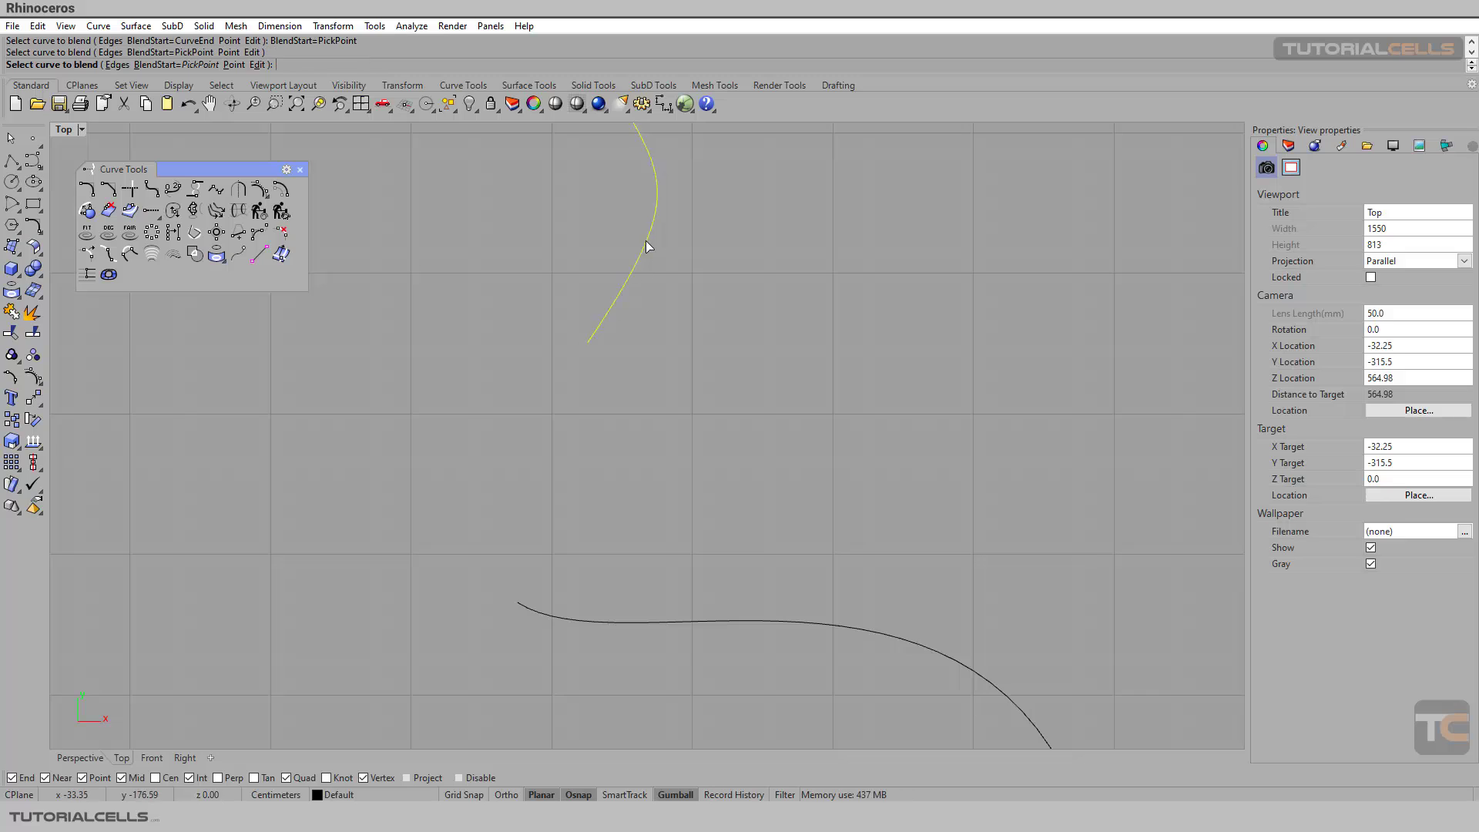
pyautogui.click(628, 622)
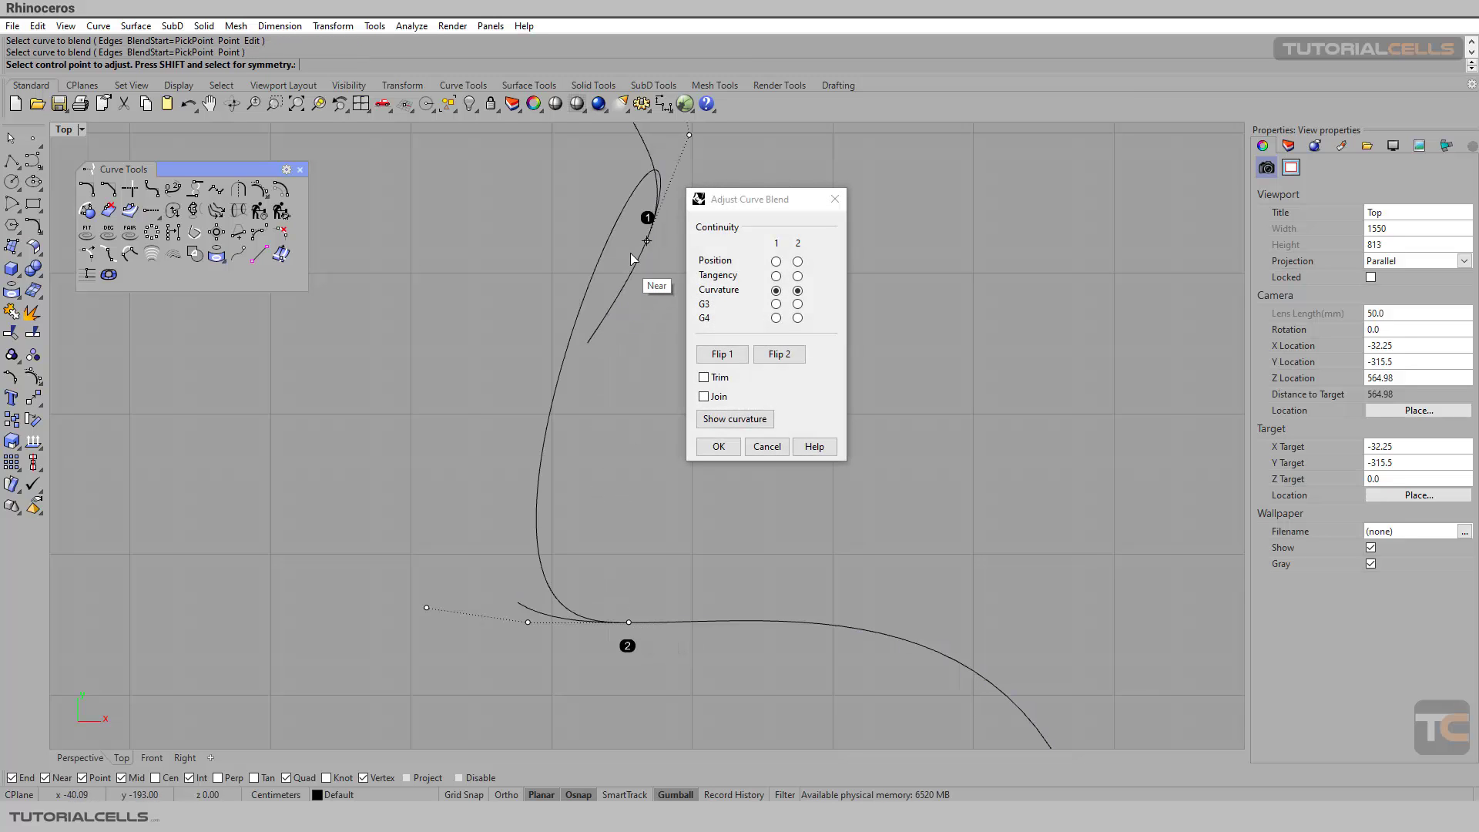
pyautogui.click(769, 446)
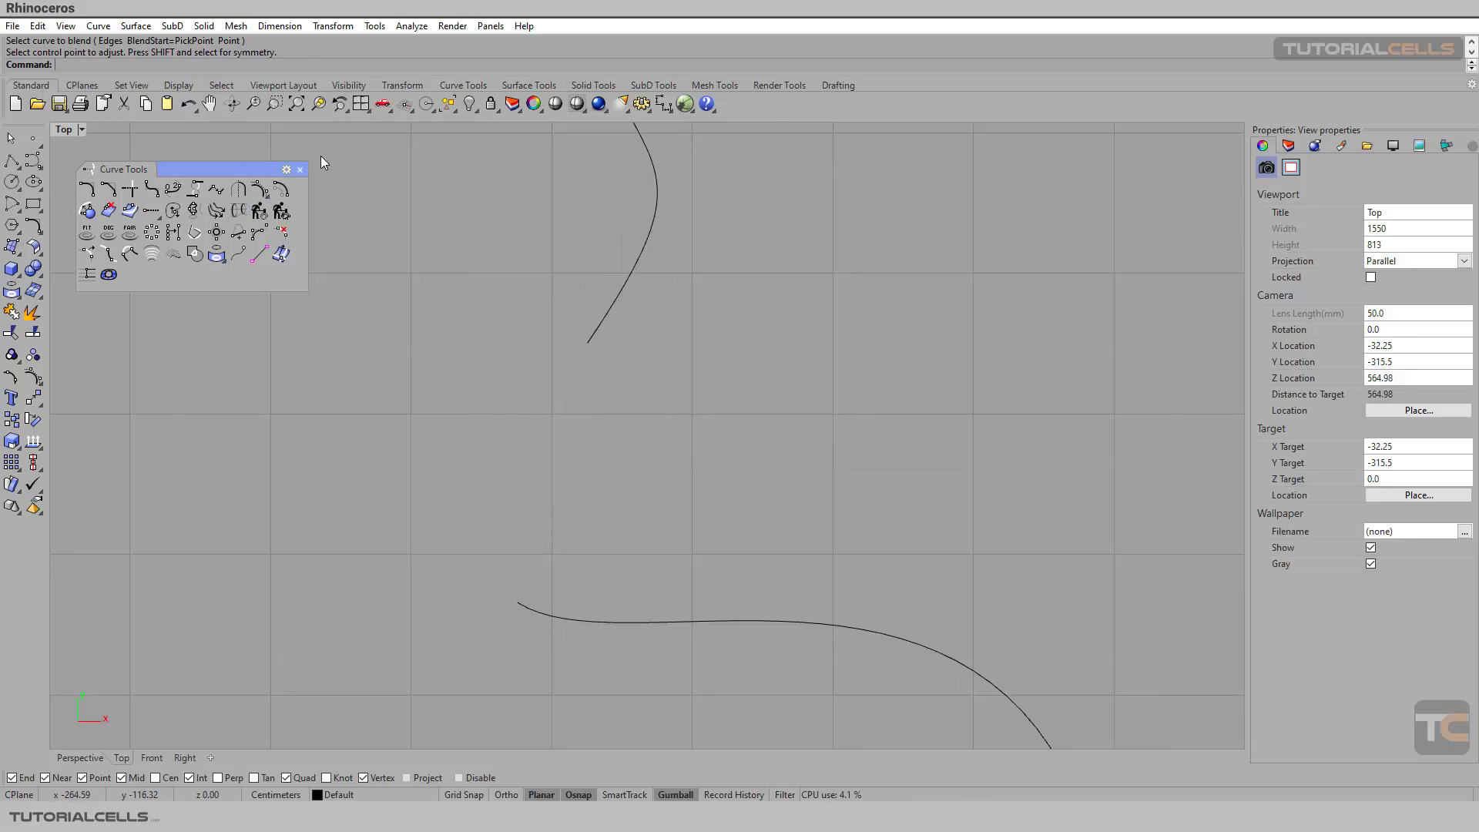
# - Set the blend command's BlendStart option to CurveEnd and place a point object in the gap between the two curves
pyautogui.press('Return')
pyautogui.click(202, 65)
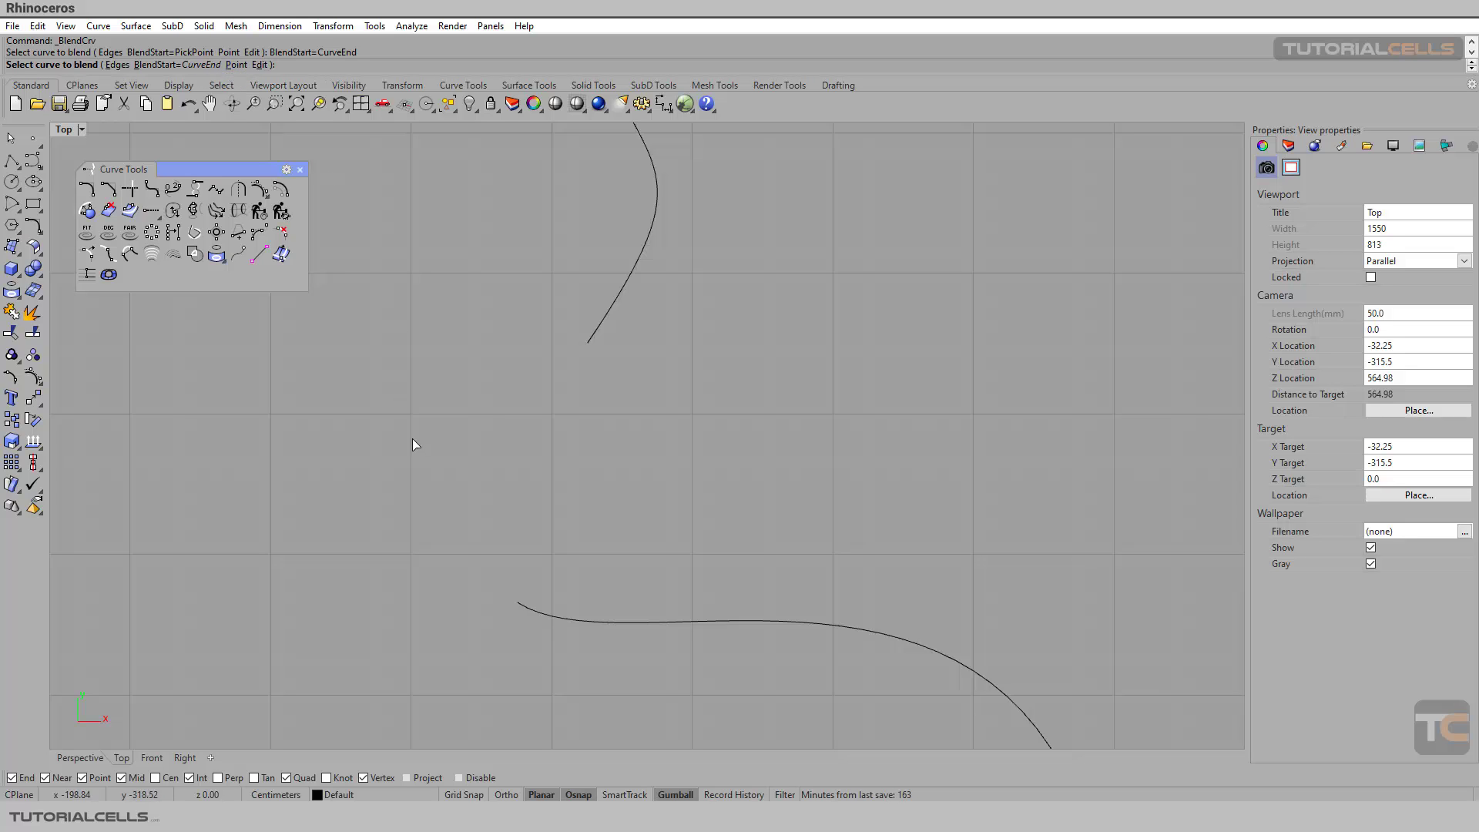
pyautogui.click(32, 138)
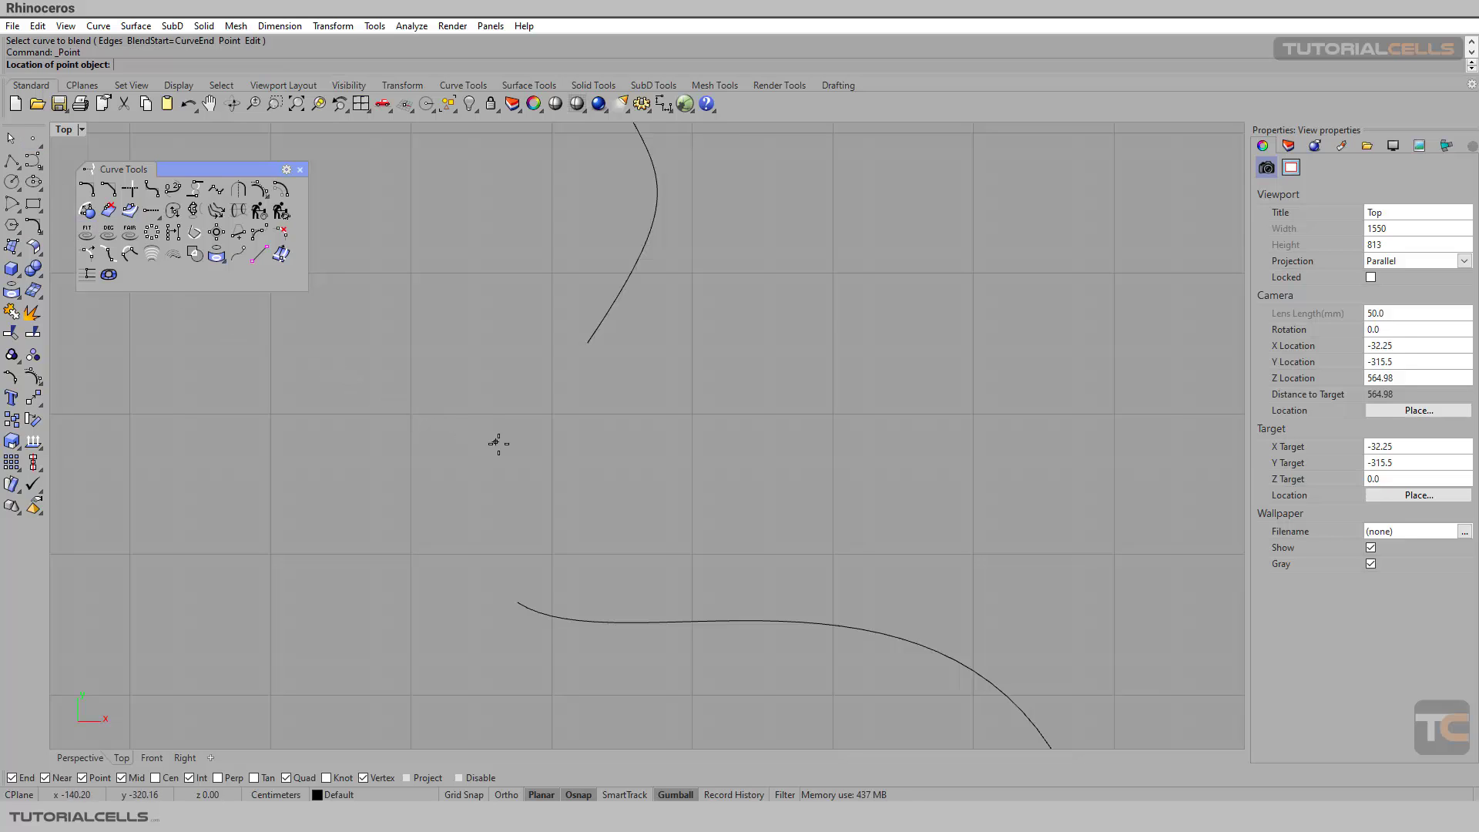
pyautogui.click(560, 472)
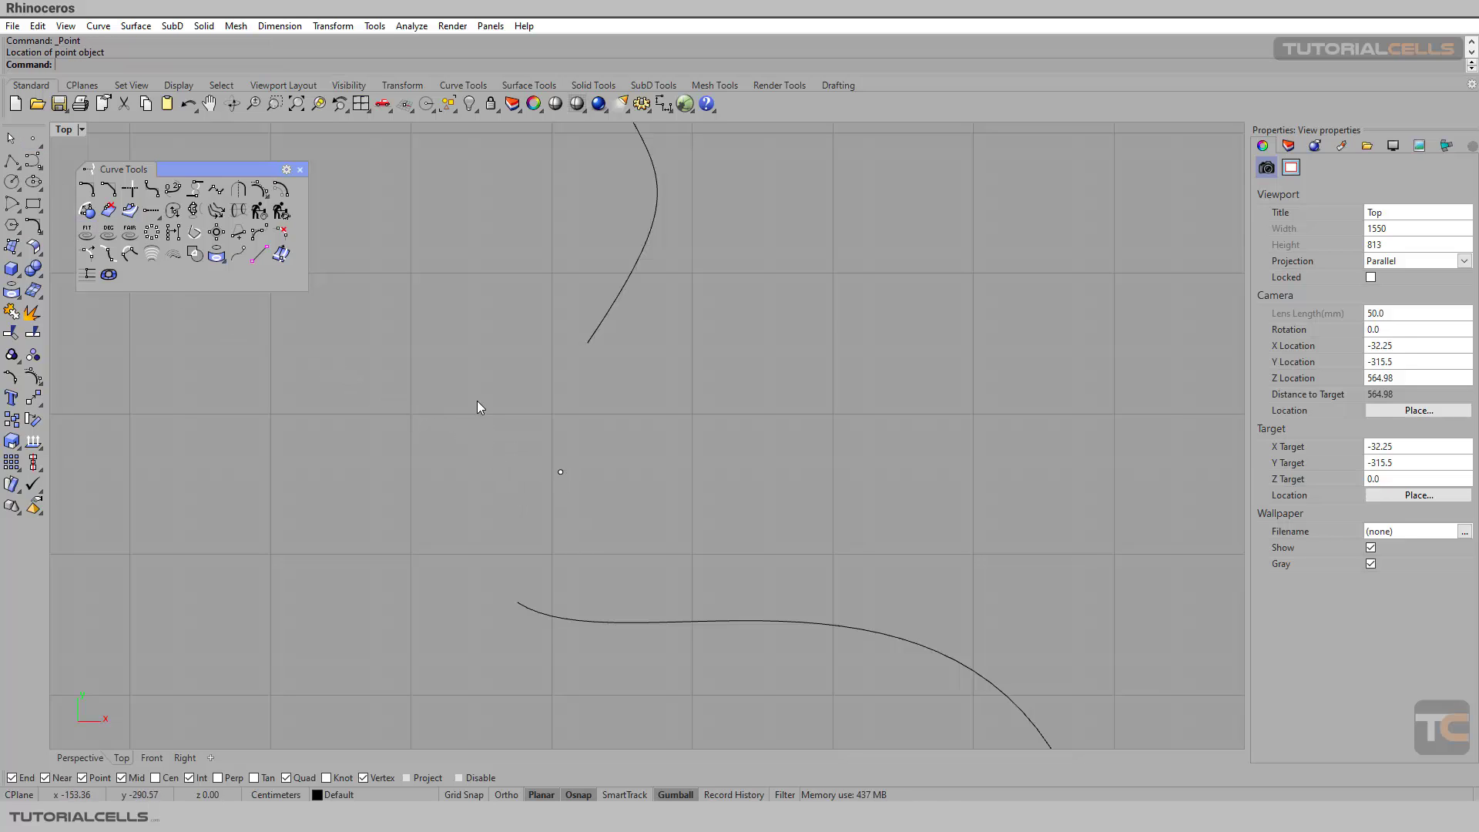
# - Try a curve blend from the near end of the lower curve to the point object using the Point option
pyautogui.click(174, 191)
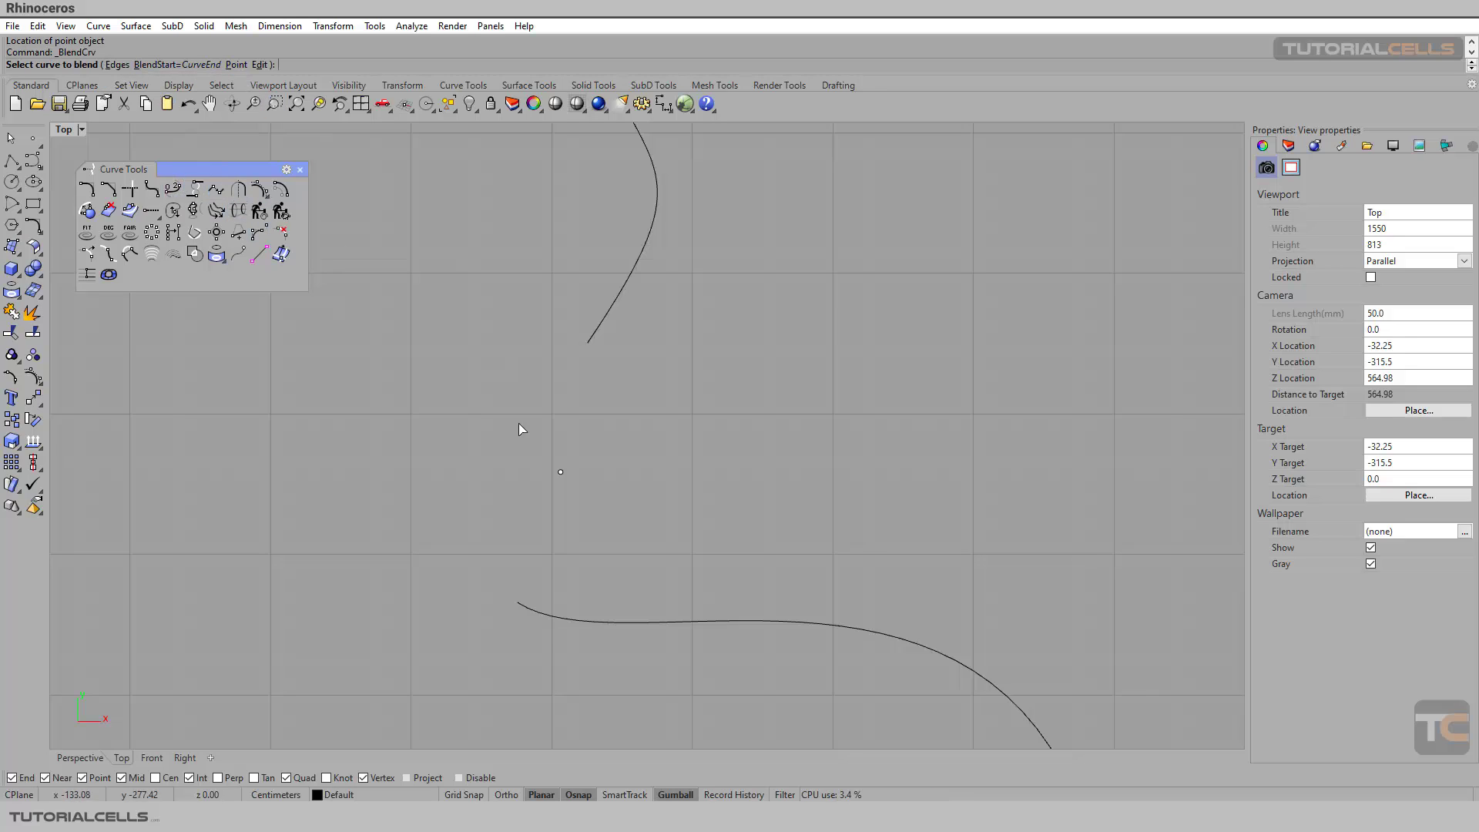
pyautogui.click(544, 613)
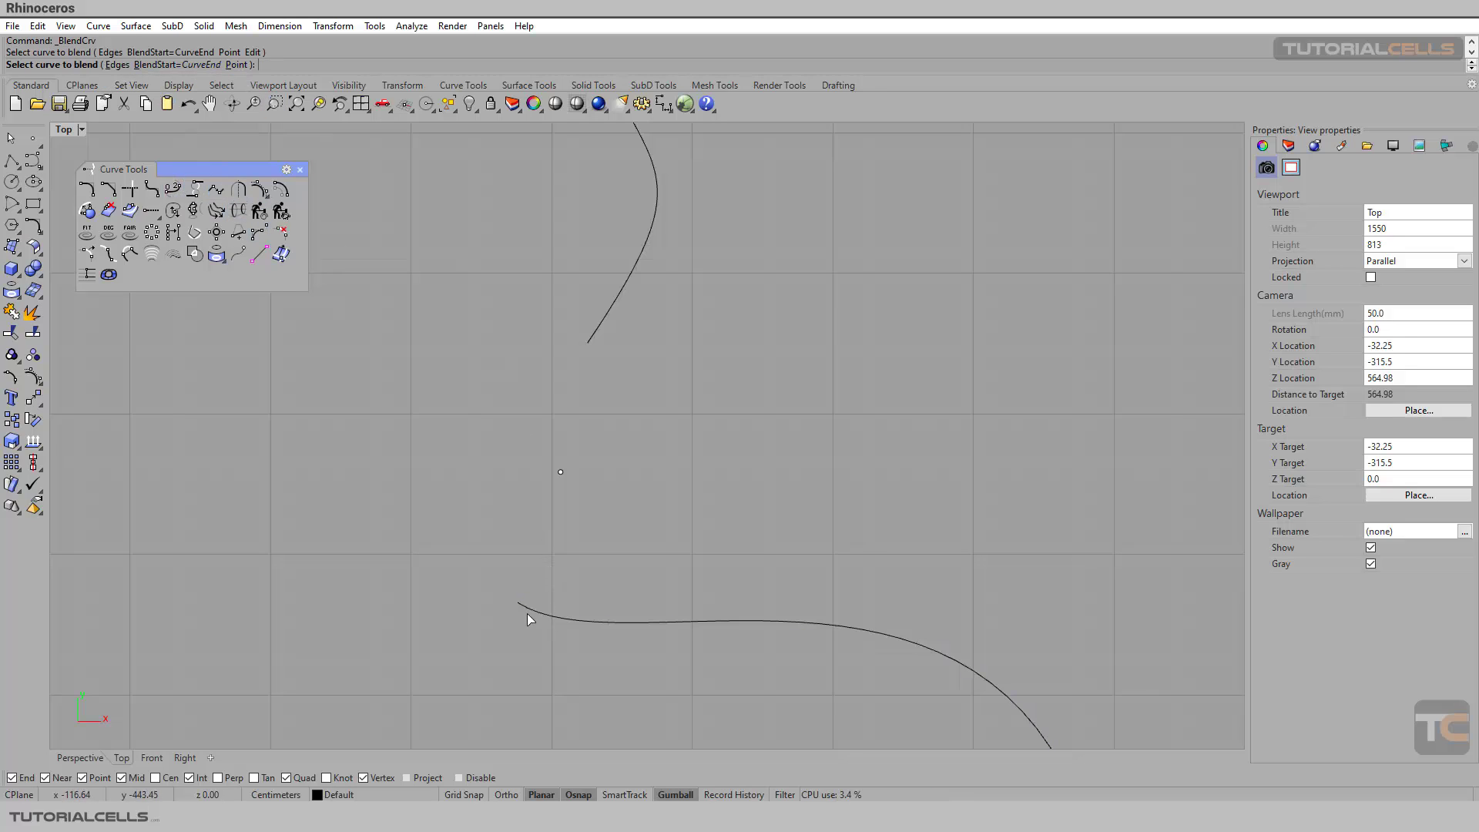
pyautogui.click(238, 64)
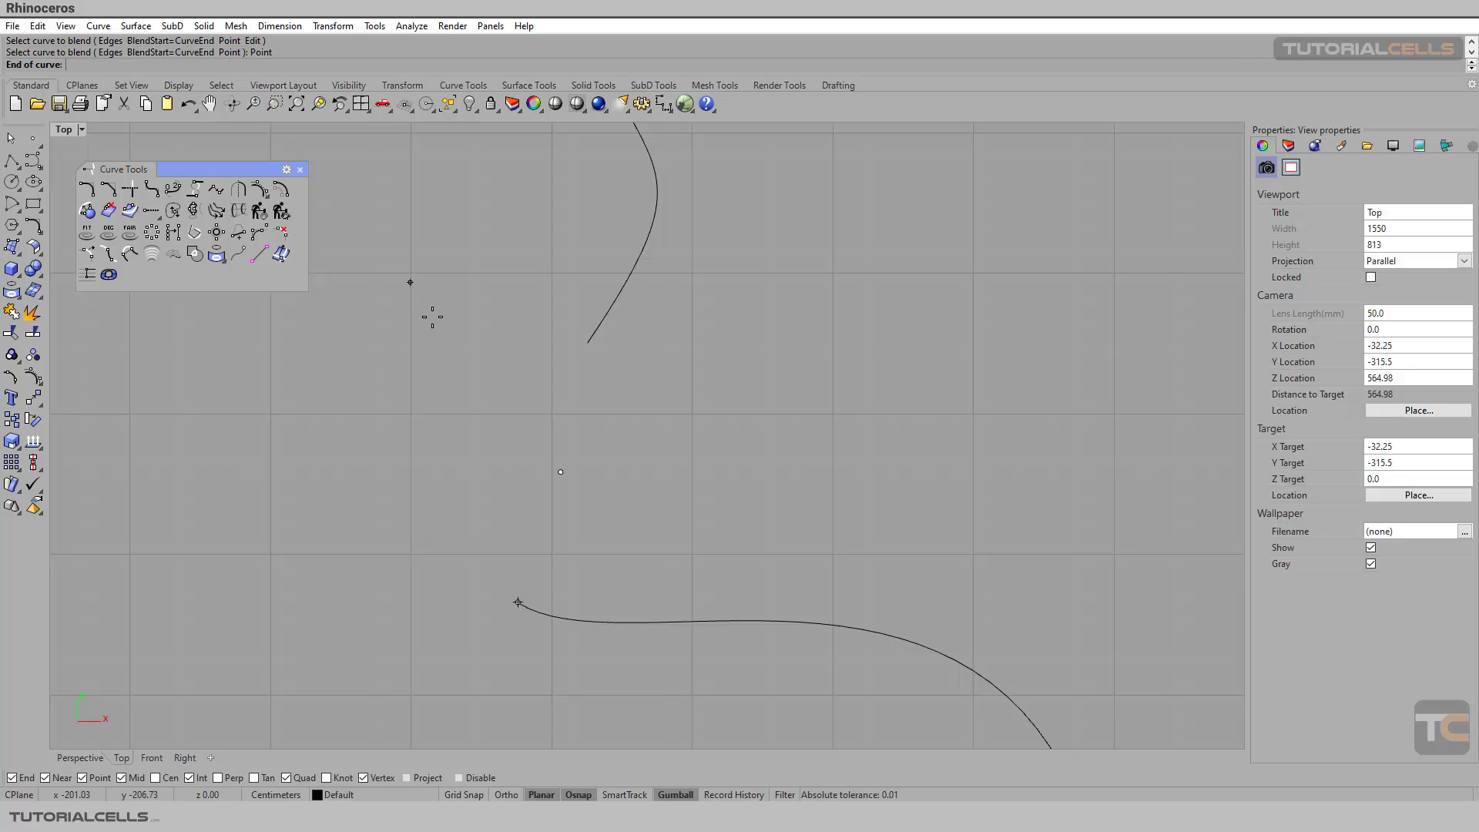
pyautogui.click(561, 472)
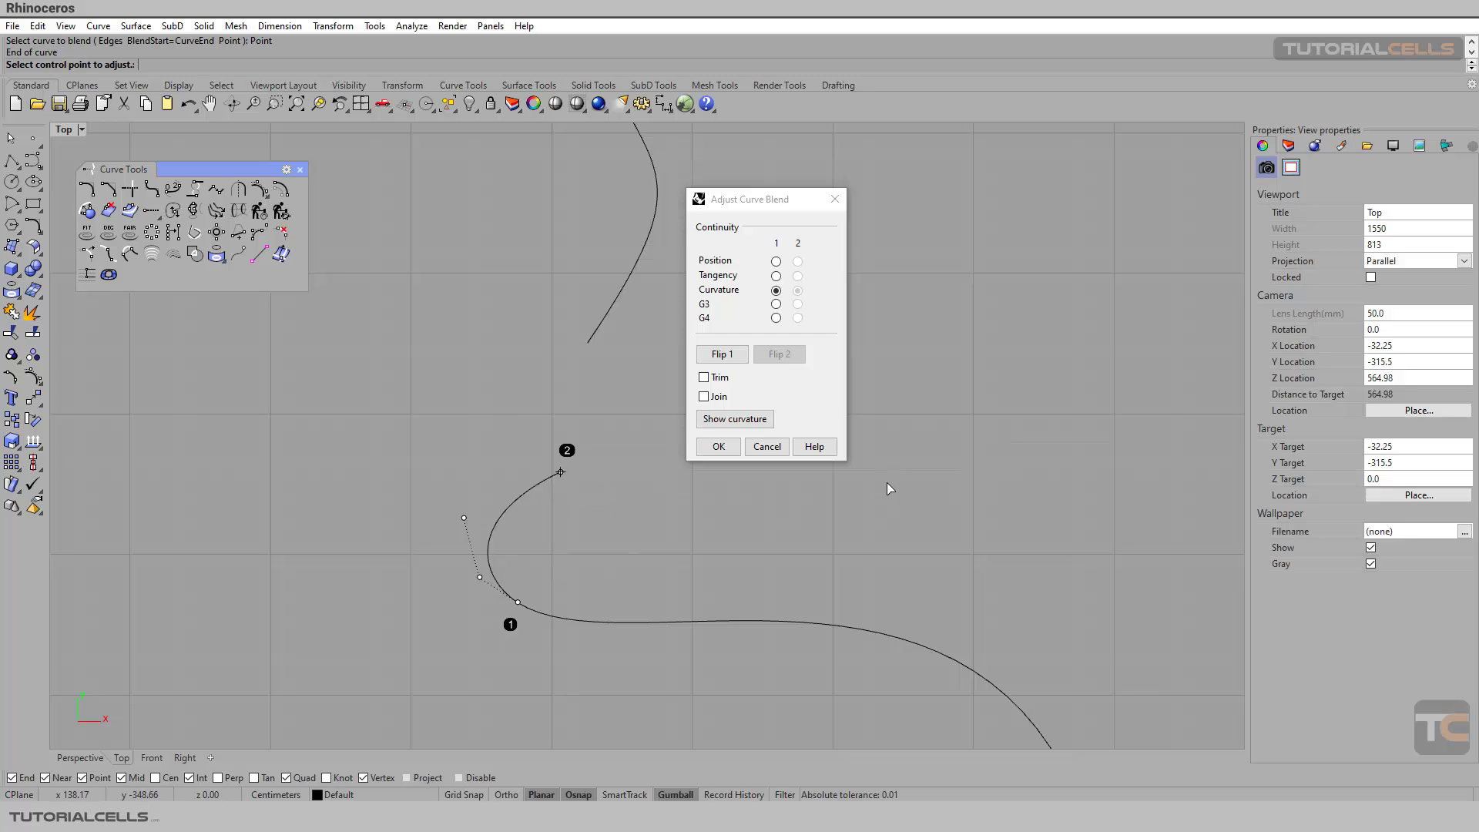
# - Try G3, G4, Curvature and Position continuity at end 1 of the blend to the point, return to G3, and discard the blend
pyautogui.click(777, 304)
pyautogui.click(777, 318)
pyautogui.click(777, 304)
pyautogui.click(776, 290)
pyautogui.click(776, 262)
pyautogui.click(776, 304)
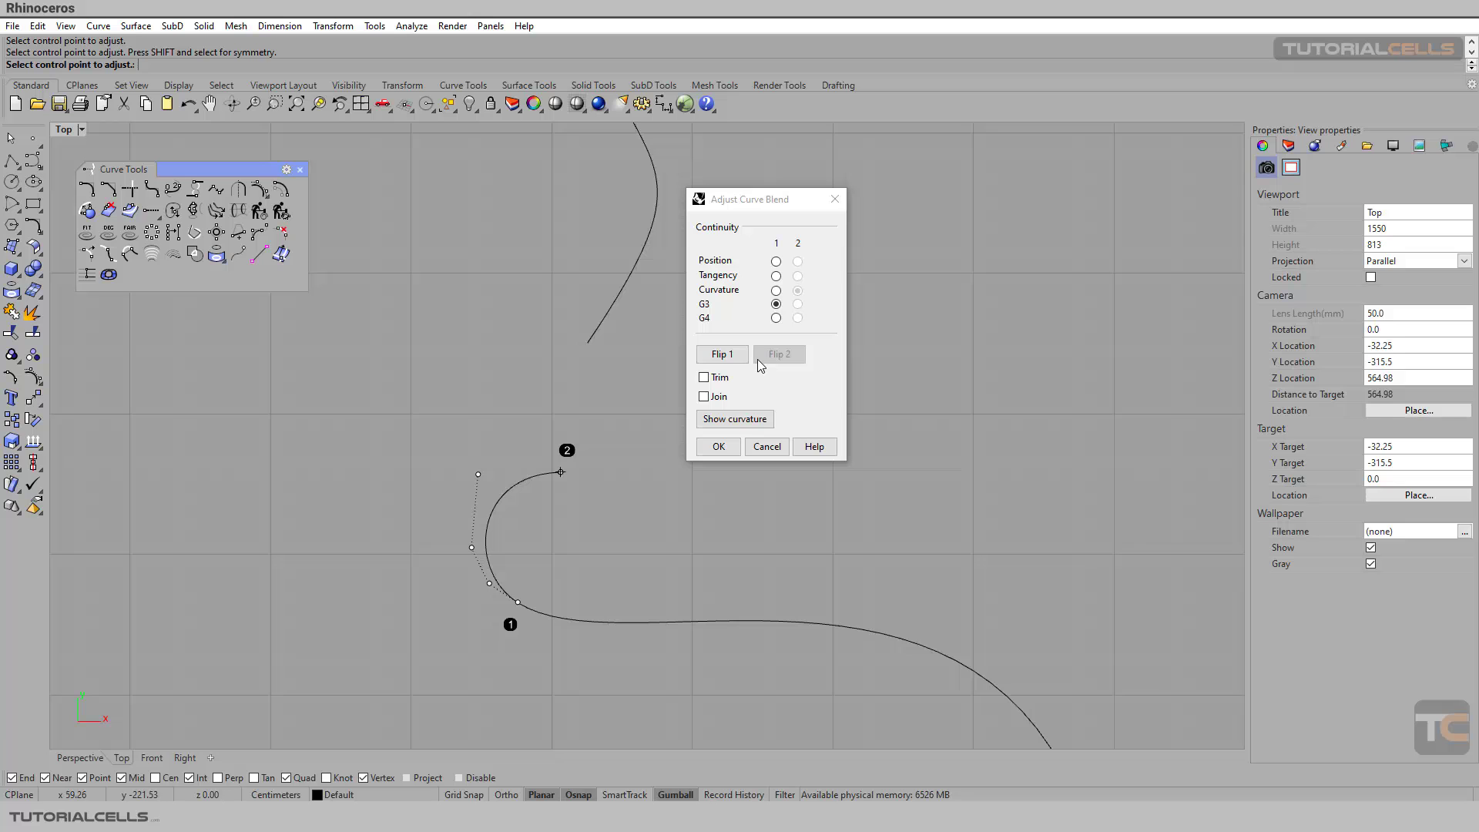
pyautogui.click(757, 451)
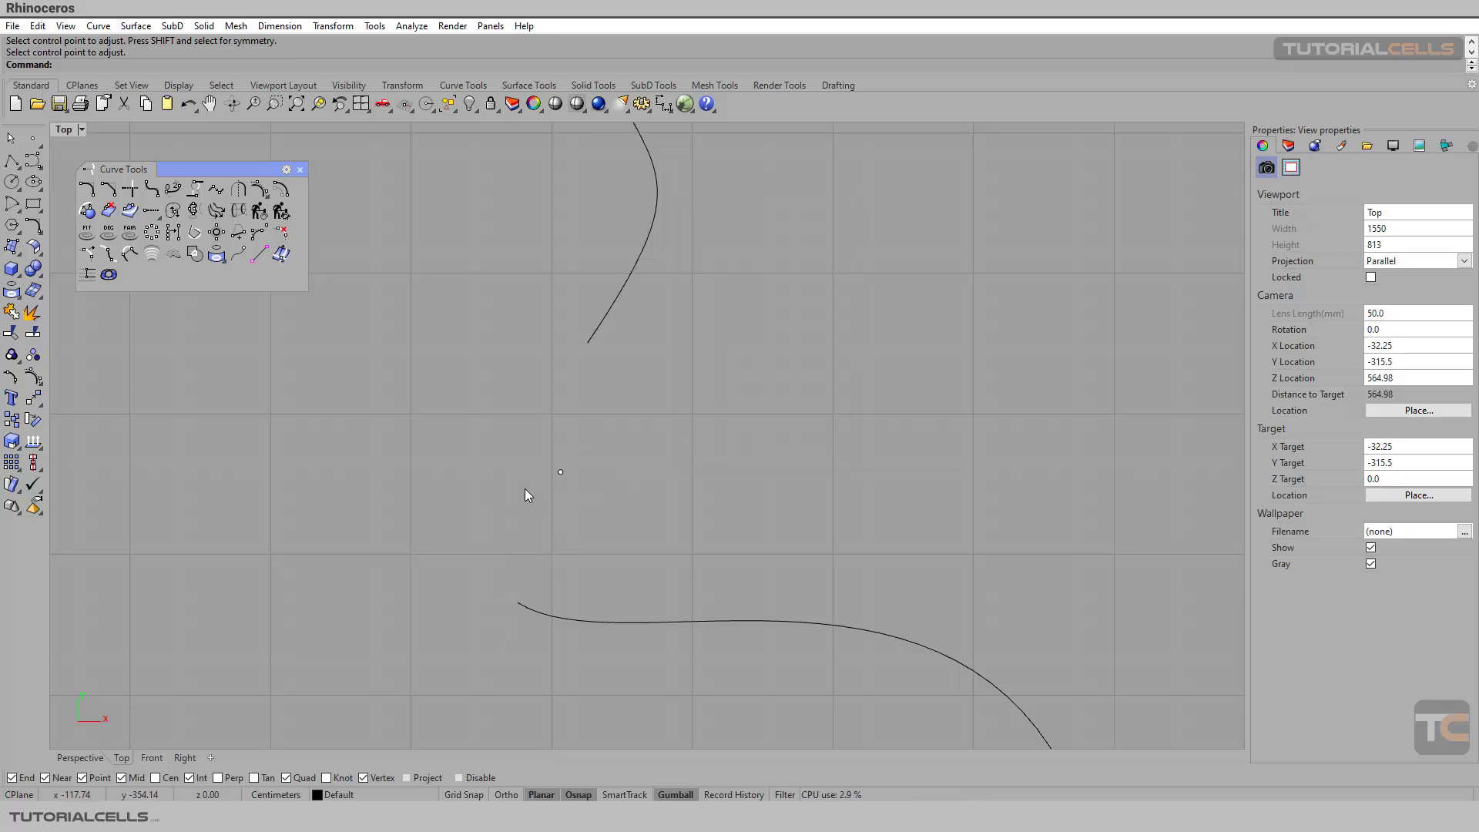
# - Blend the facing ends of the wavy curve and the bowl-shaped curve below it, and delete that blend curve
pyautogui.scroll(-3, 525, 488)
pyautogui.moveTo(699, 455); pyautogui.dragTo(634, 380, button='right')
pyautogui.rightClick(630, 371)
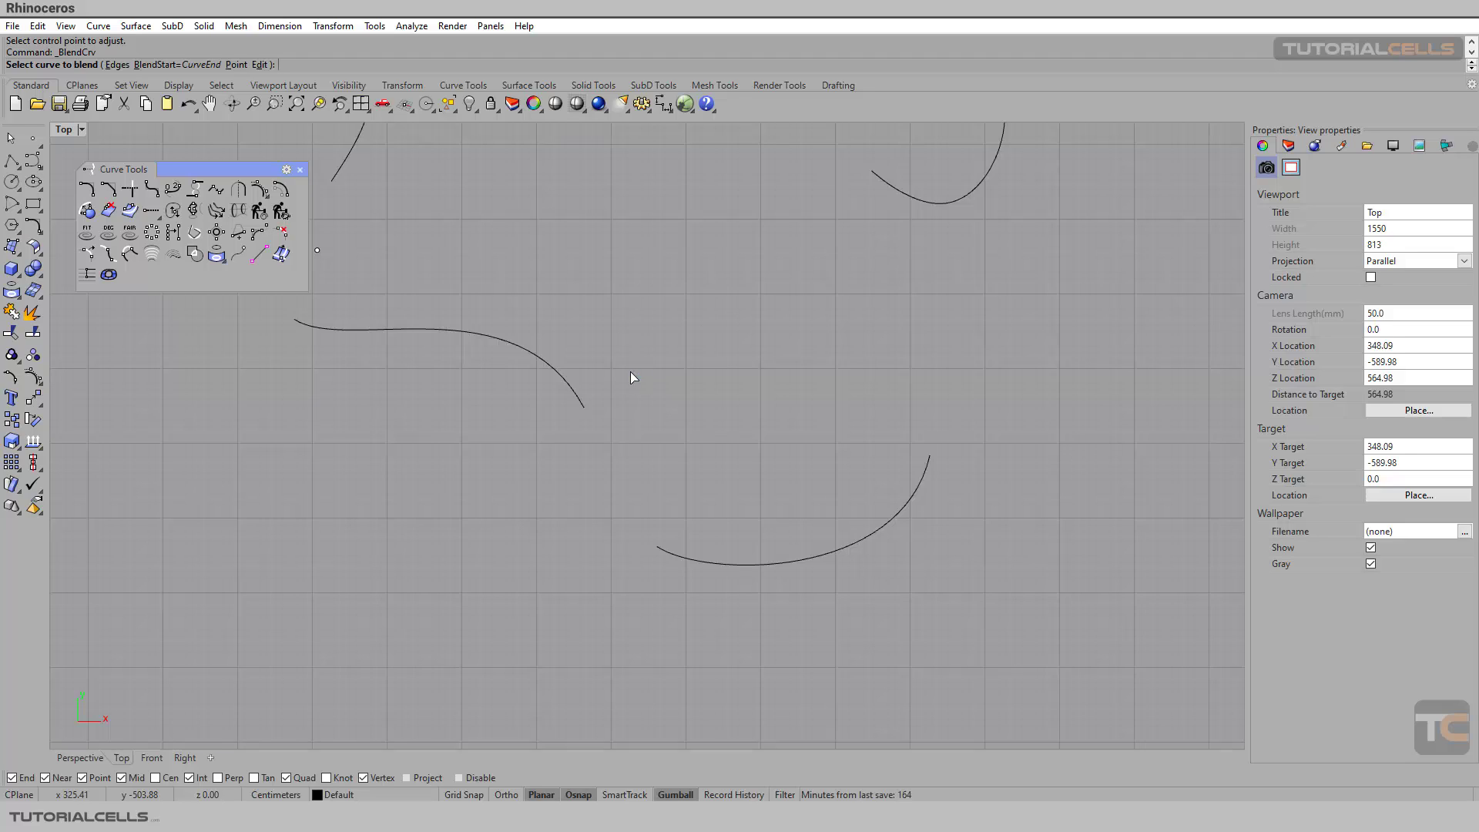
pyautogui.click(570, 395)
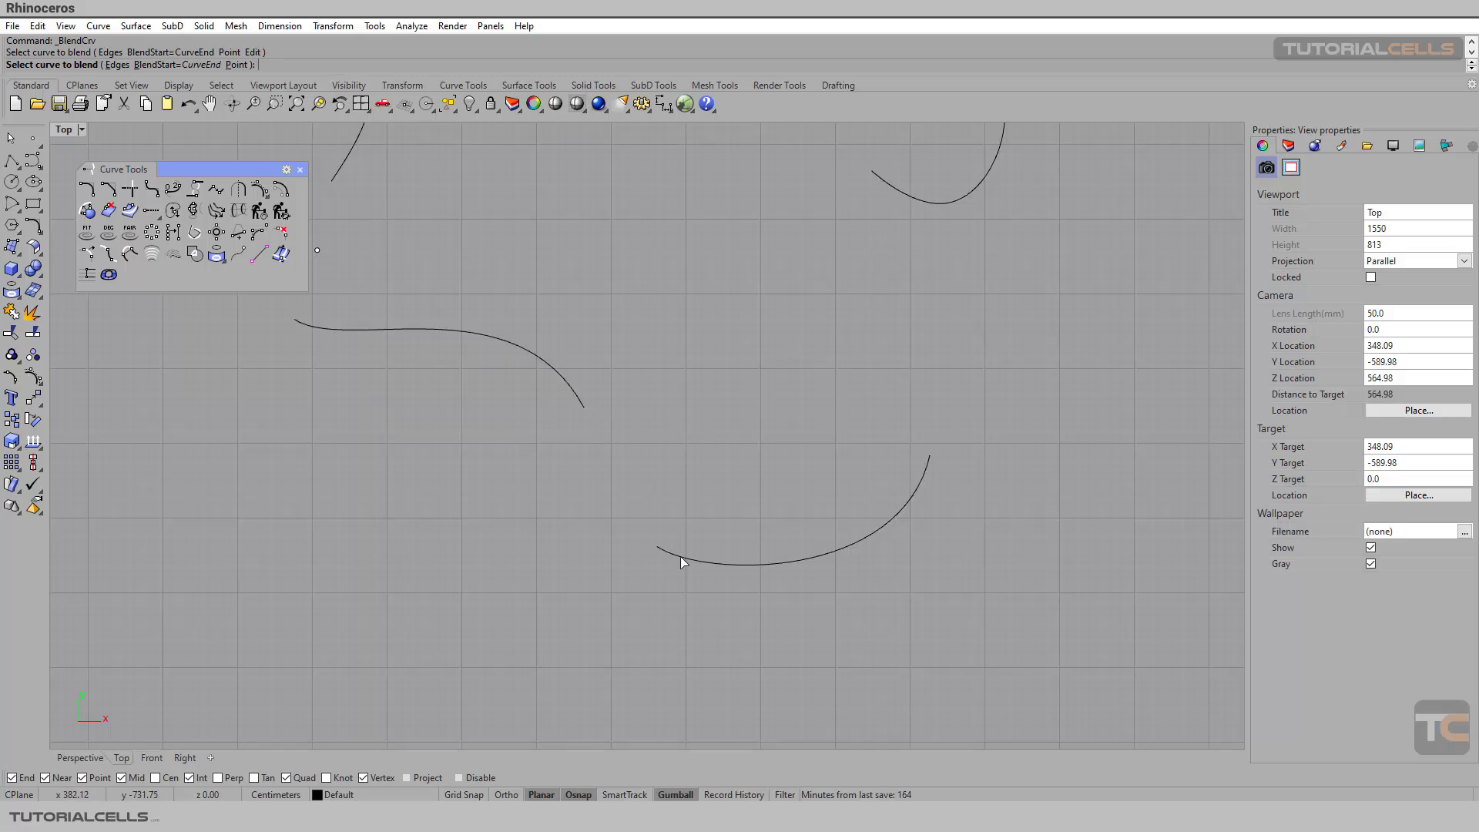
pyautogui.click(693, 562)
pyautogui.click(719, 448)
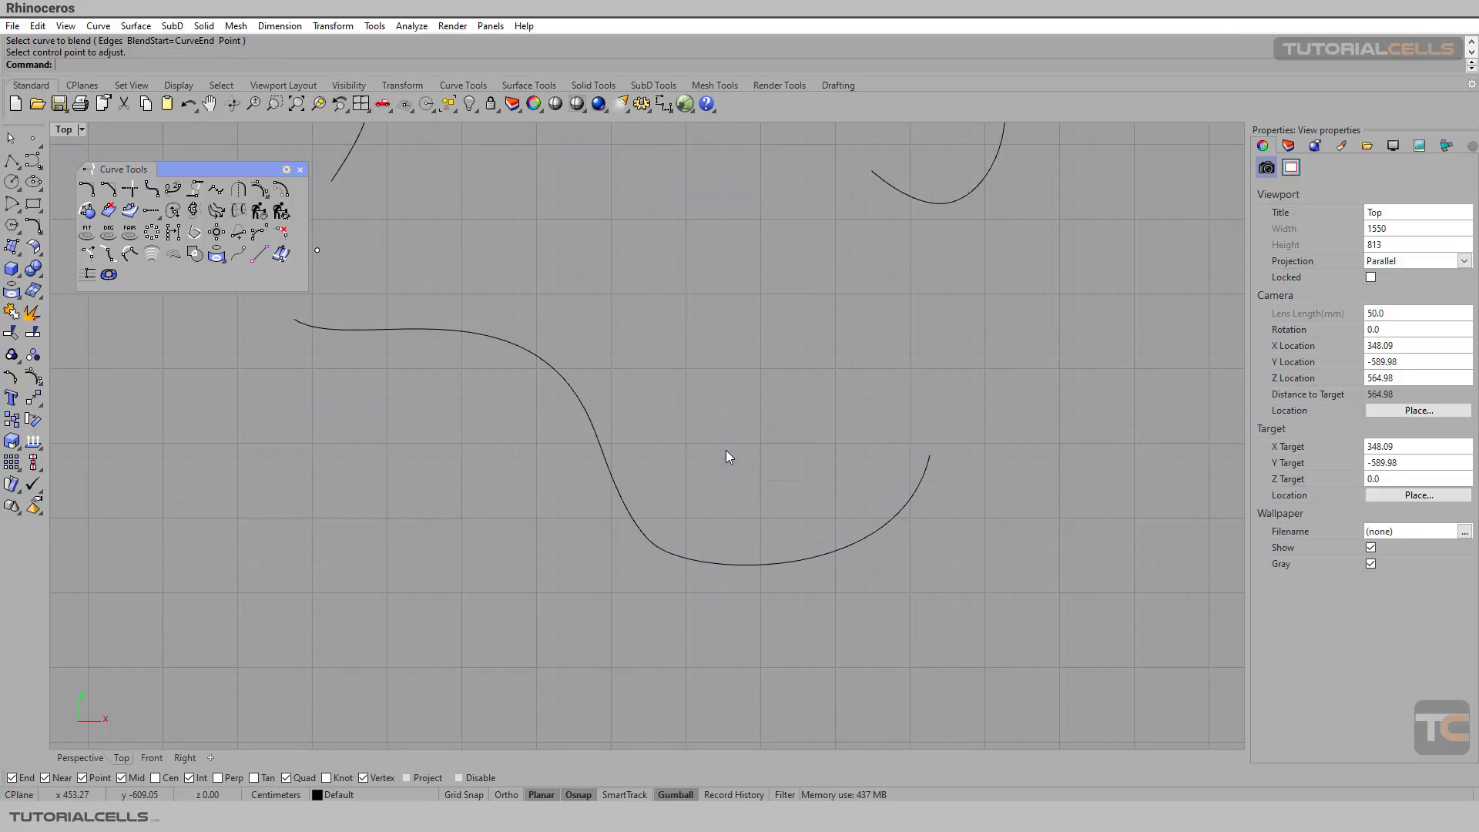
pyautogui.click(605, 456)
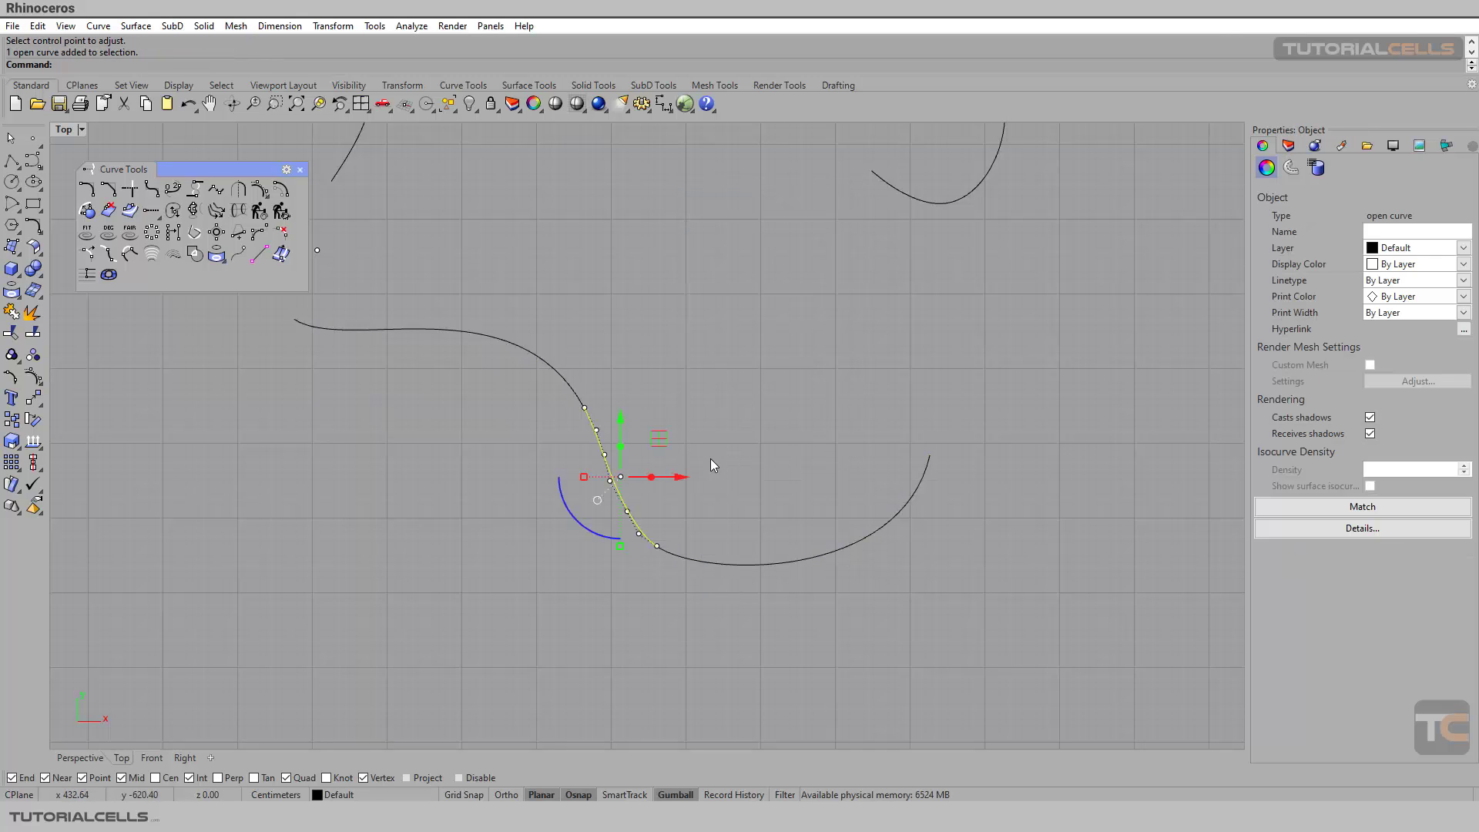
pyautogui.press('Delete')
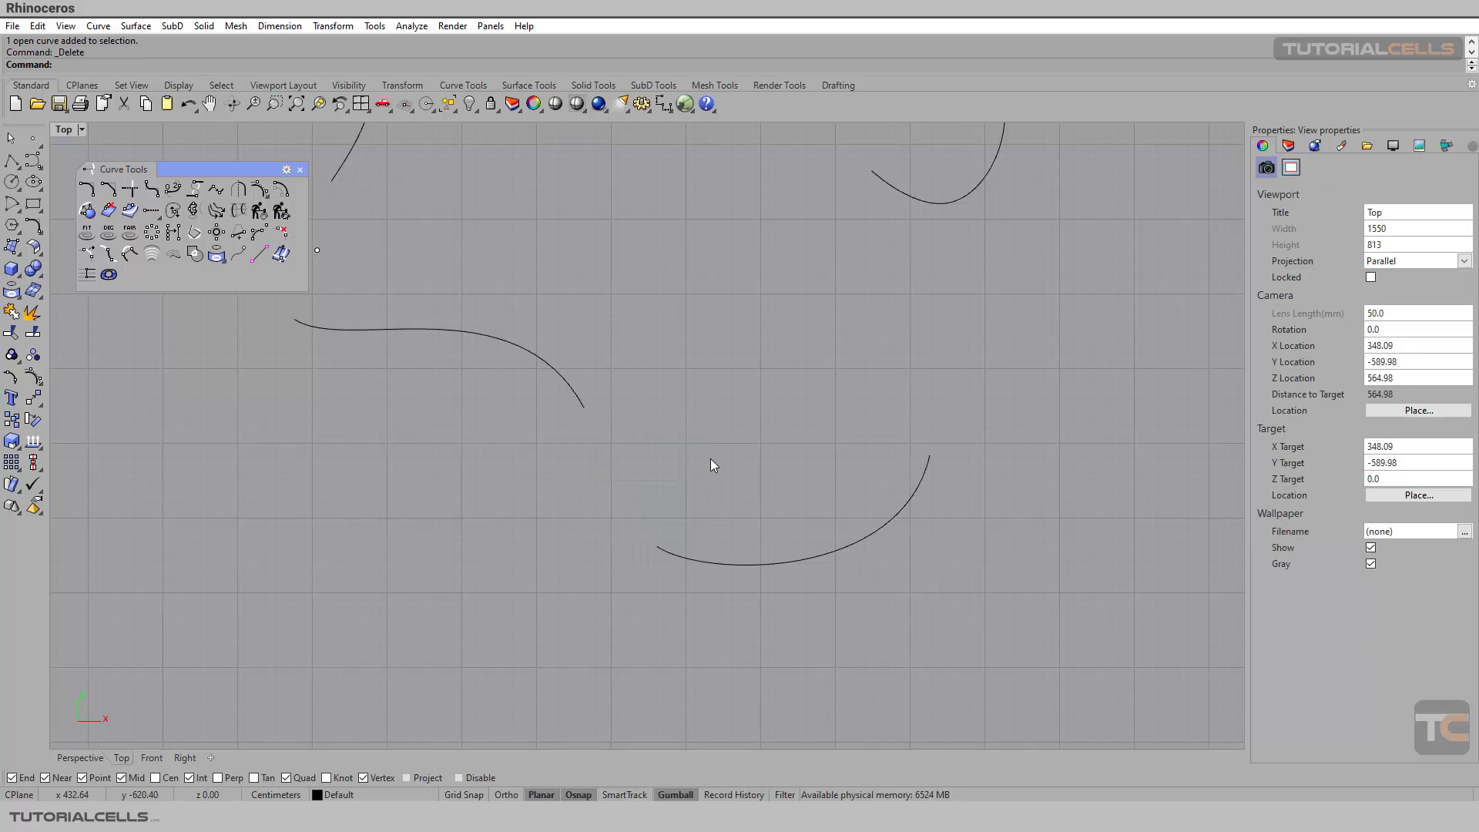
# - Enable Record History and blend the facing ends of the wavy curve and the bowl-shaped curve
pyautogui.click(723, 795)
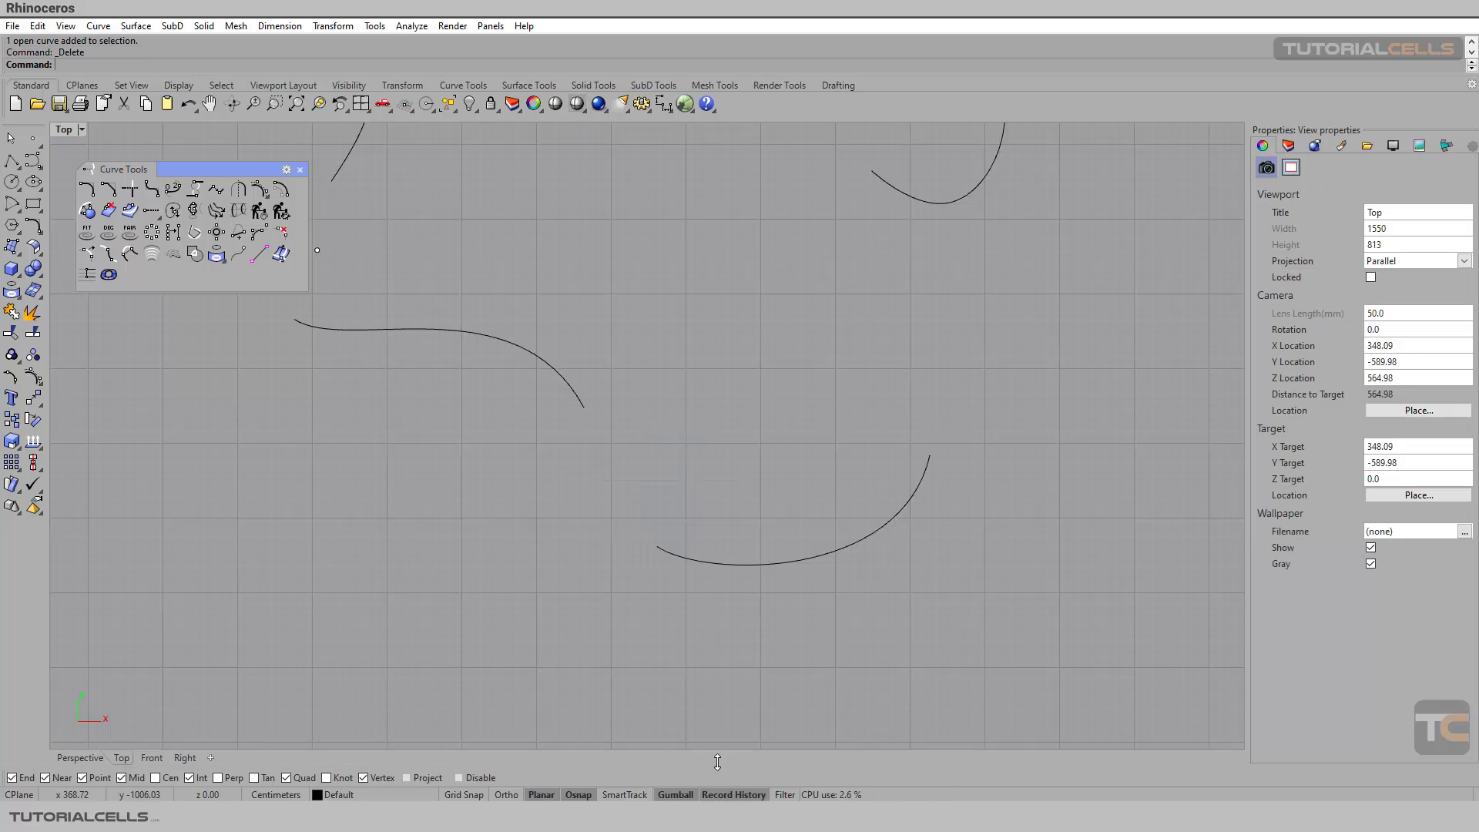
pyautogui.click(152, 189)
pyautogui.click(521, 350)
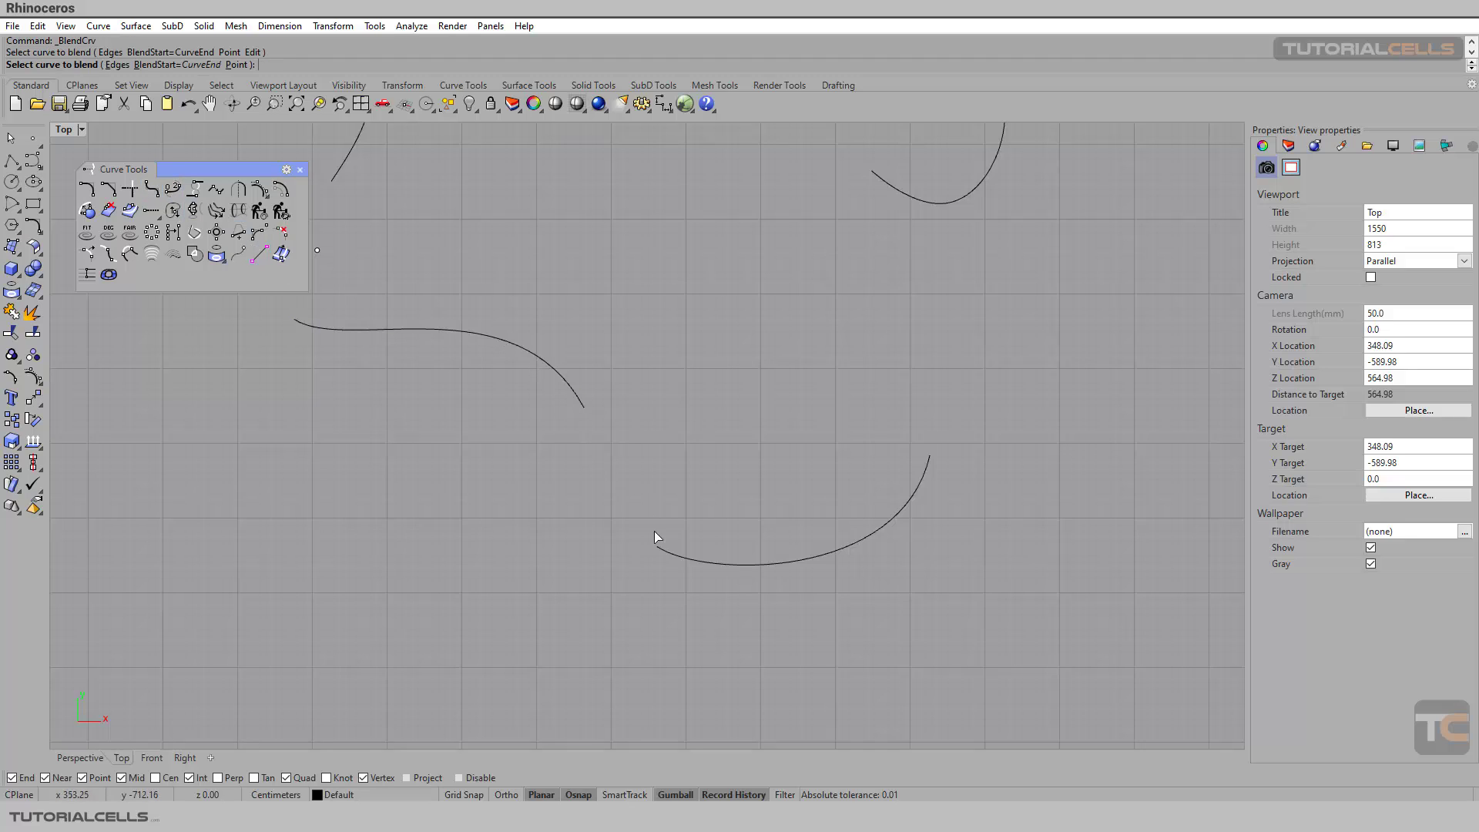
pyautogui.click(673, 551)
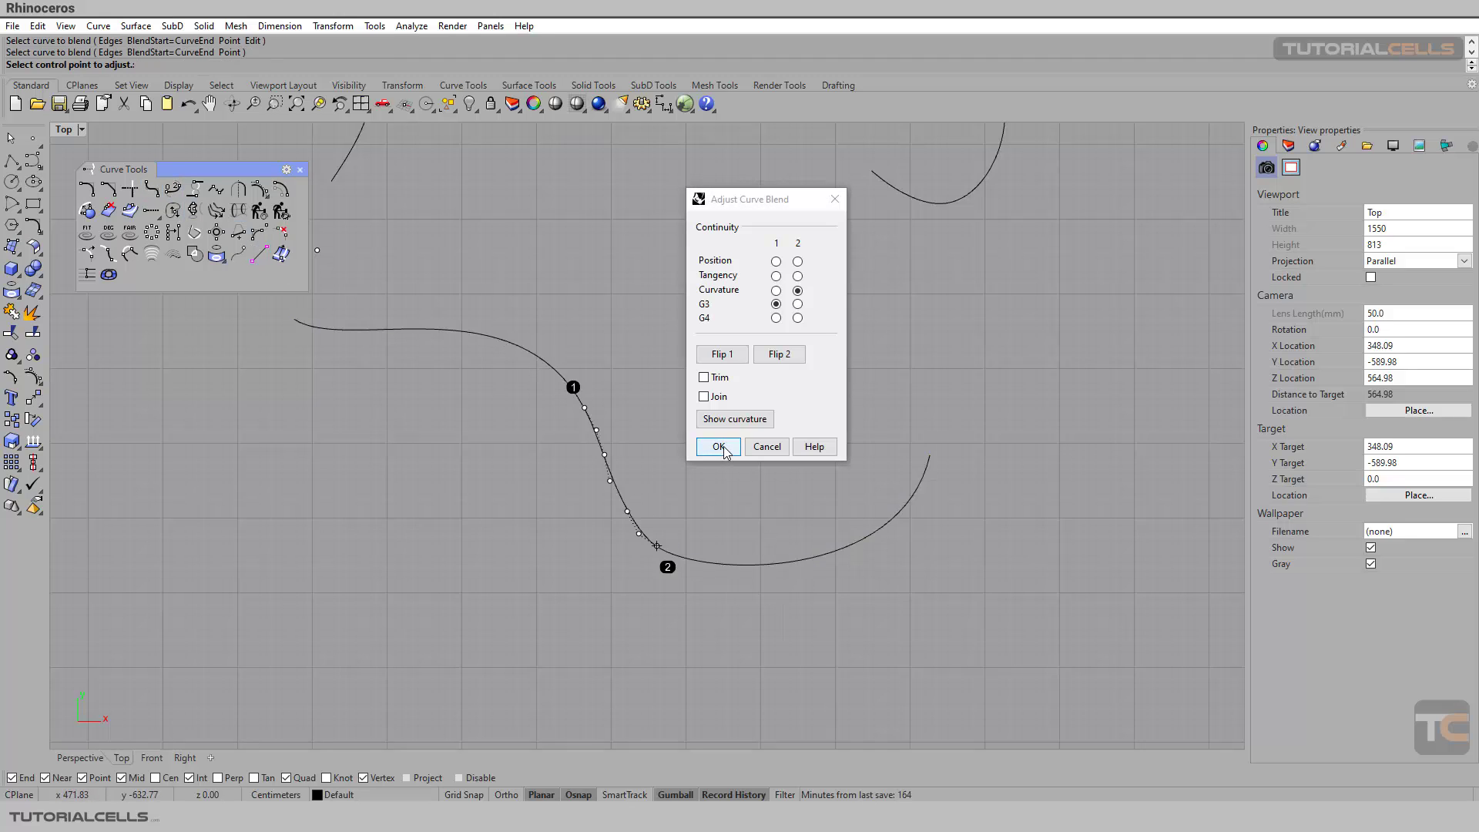
pyautogui.click(720, 446)
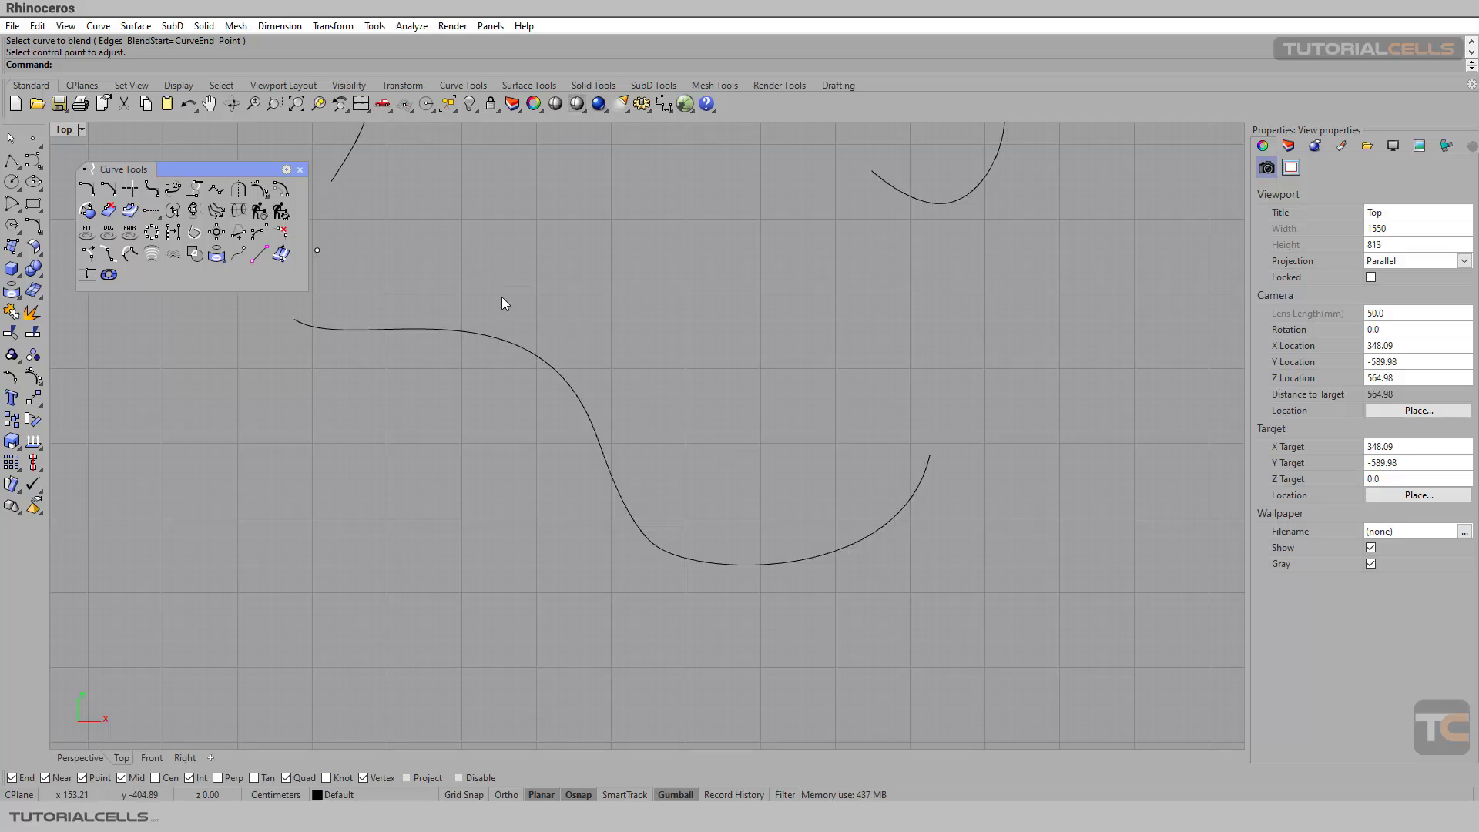
# - Edit the existing blend with the blend command's Edit option and set its continuity to Curvature at both ends
pyautogui.click(164, 193)
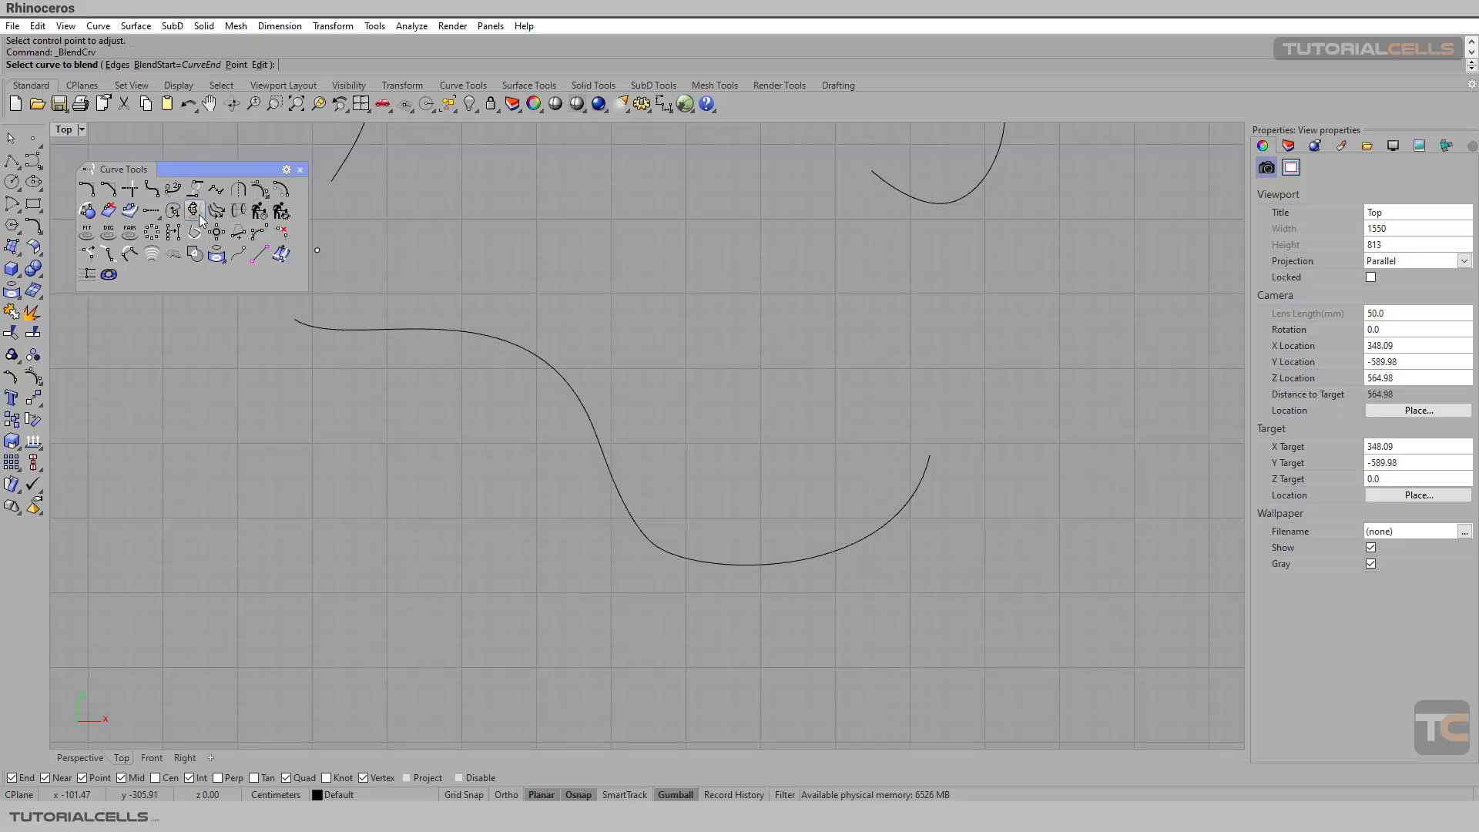
pyautogui.click(260, 65)
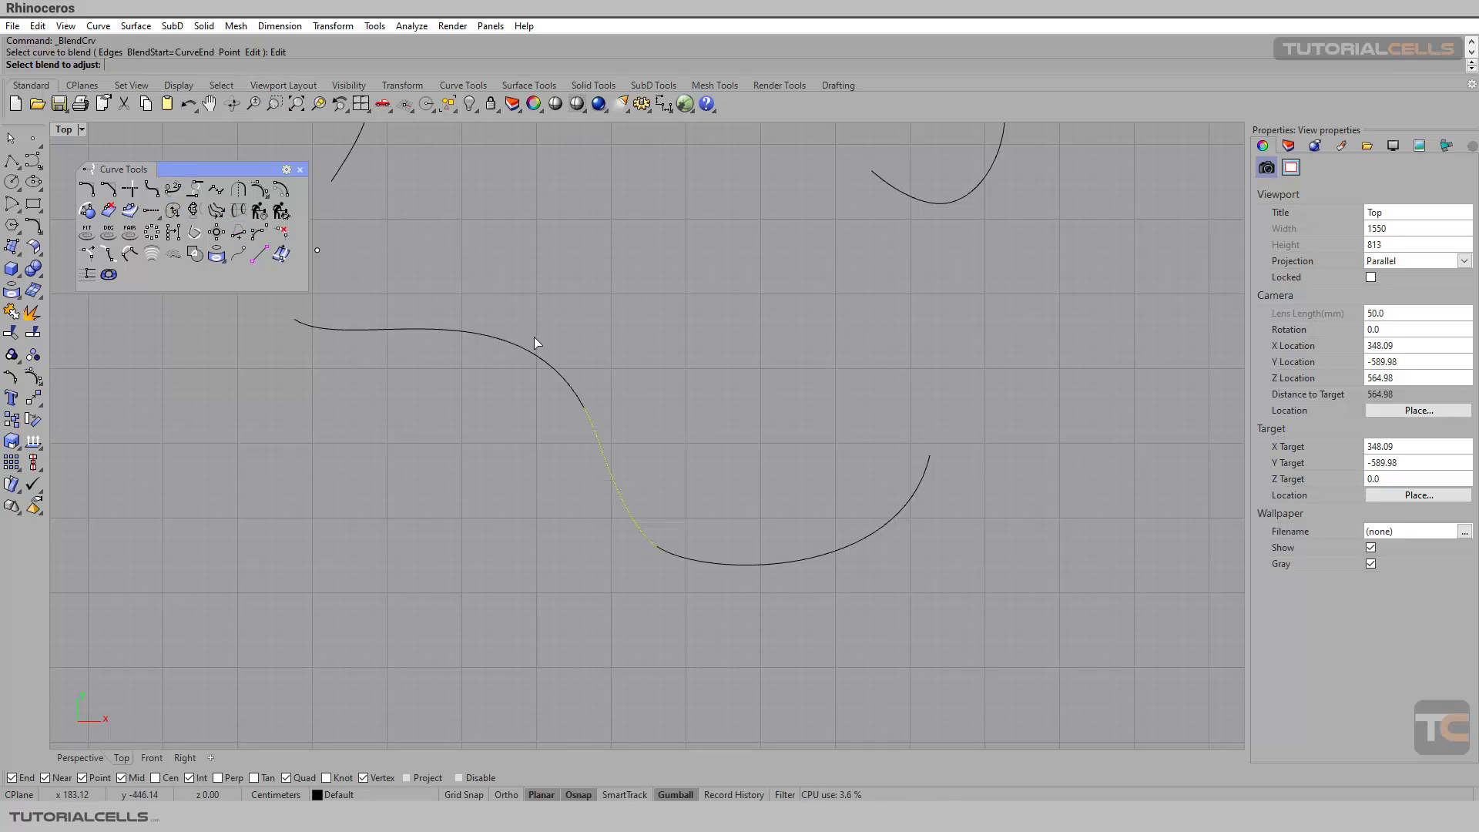
pyautogui.click(596, 442)
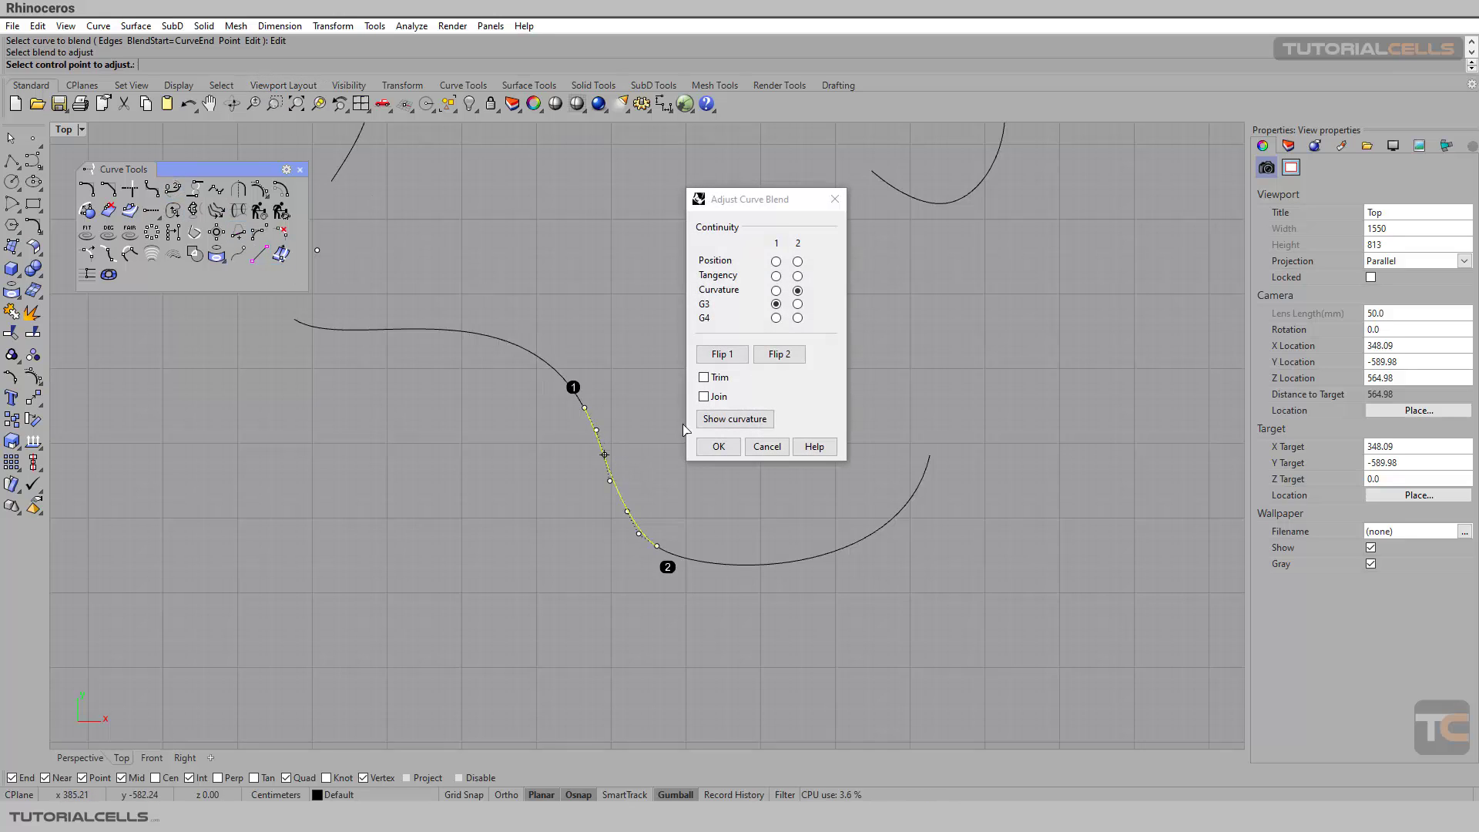
pyautogui.moveTo(731, 202); pyautogui.dragTo(721, 197)
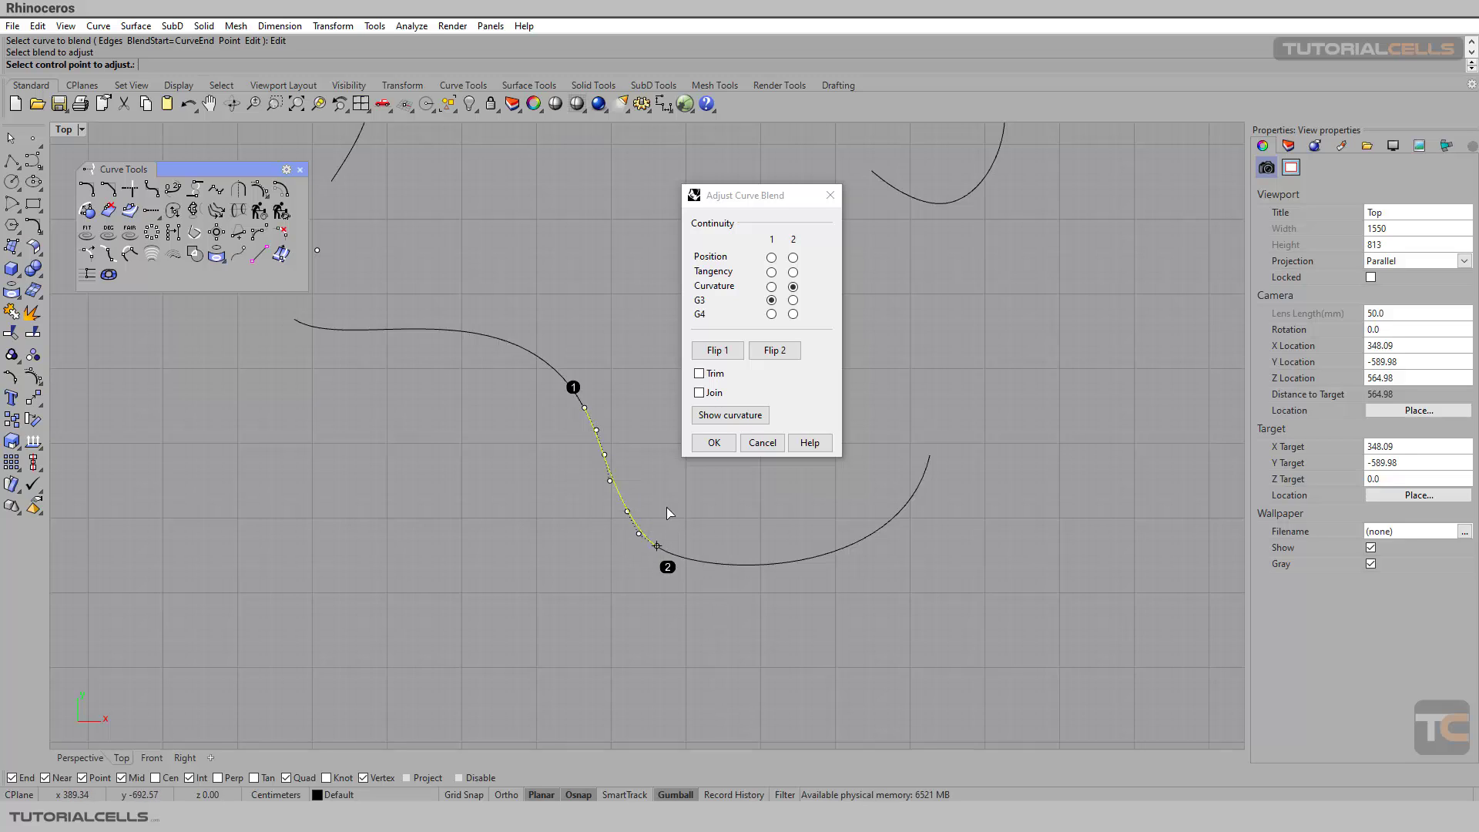
pyautogui.click(792, 299)
pyautogui.click(771, 285)
pyautogui.click(792, 286)
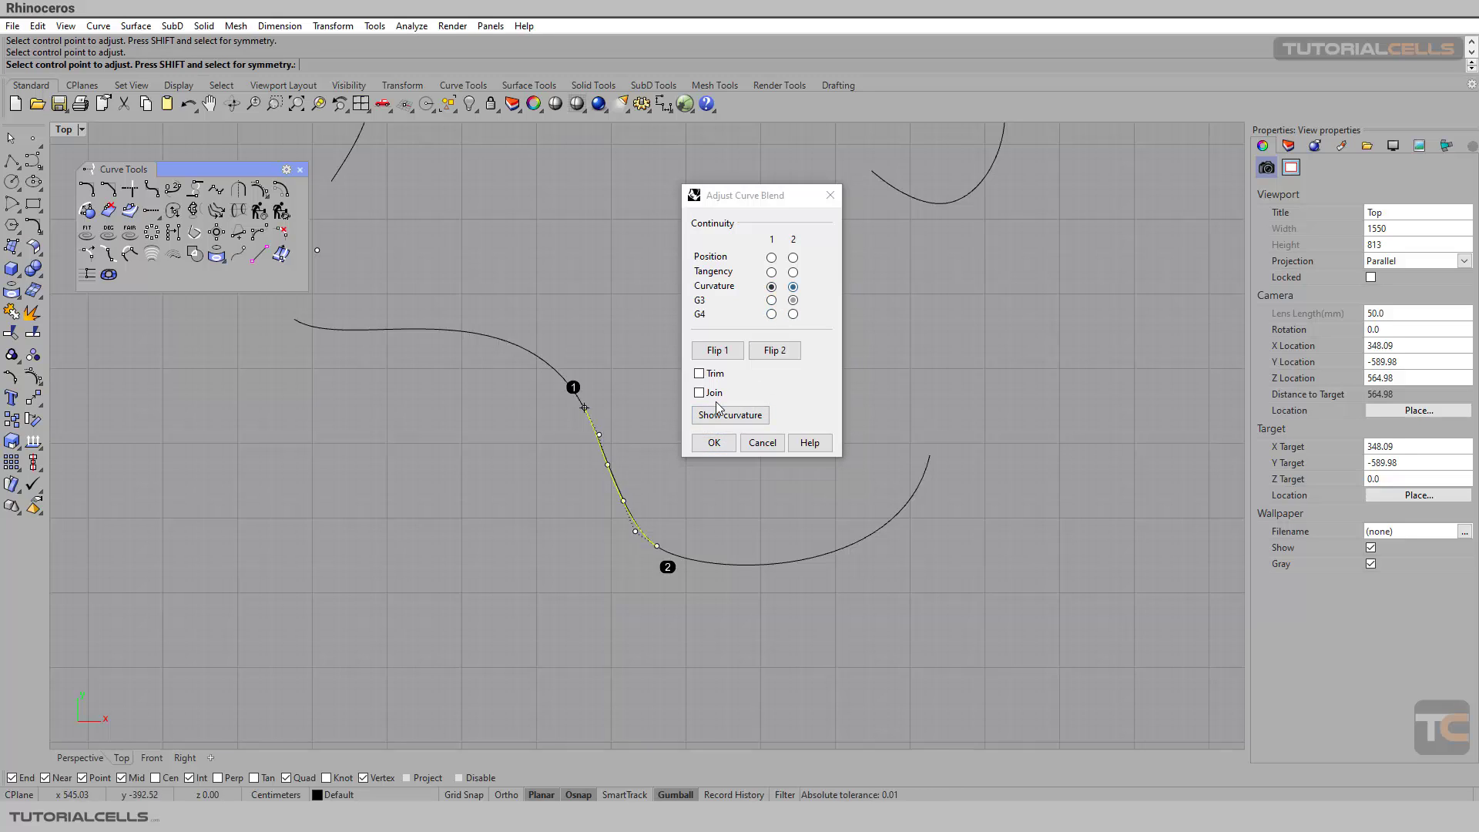
pyautogui.click(710, 443)
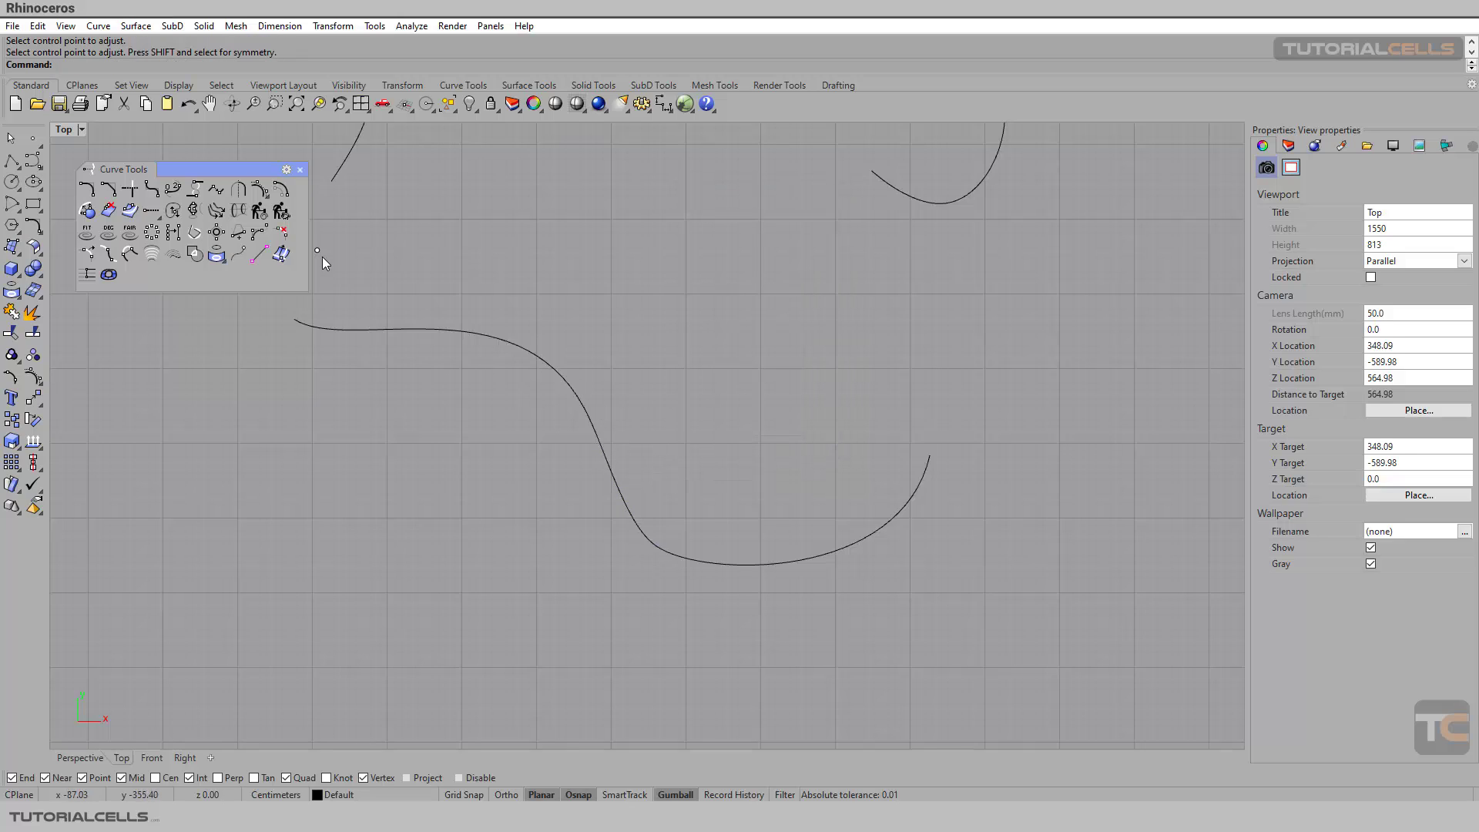
# - Reopen the same blend for adjustment with the Edit option and cancel out of it
pyautogui.click(172, 188)
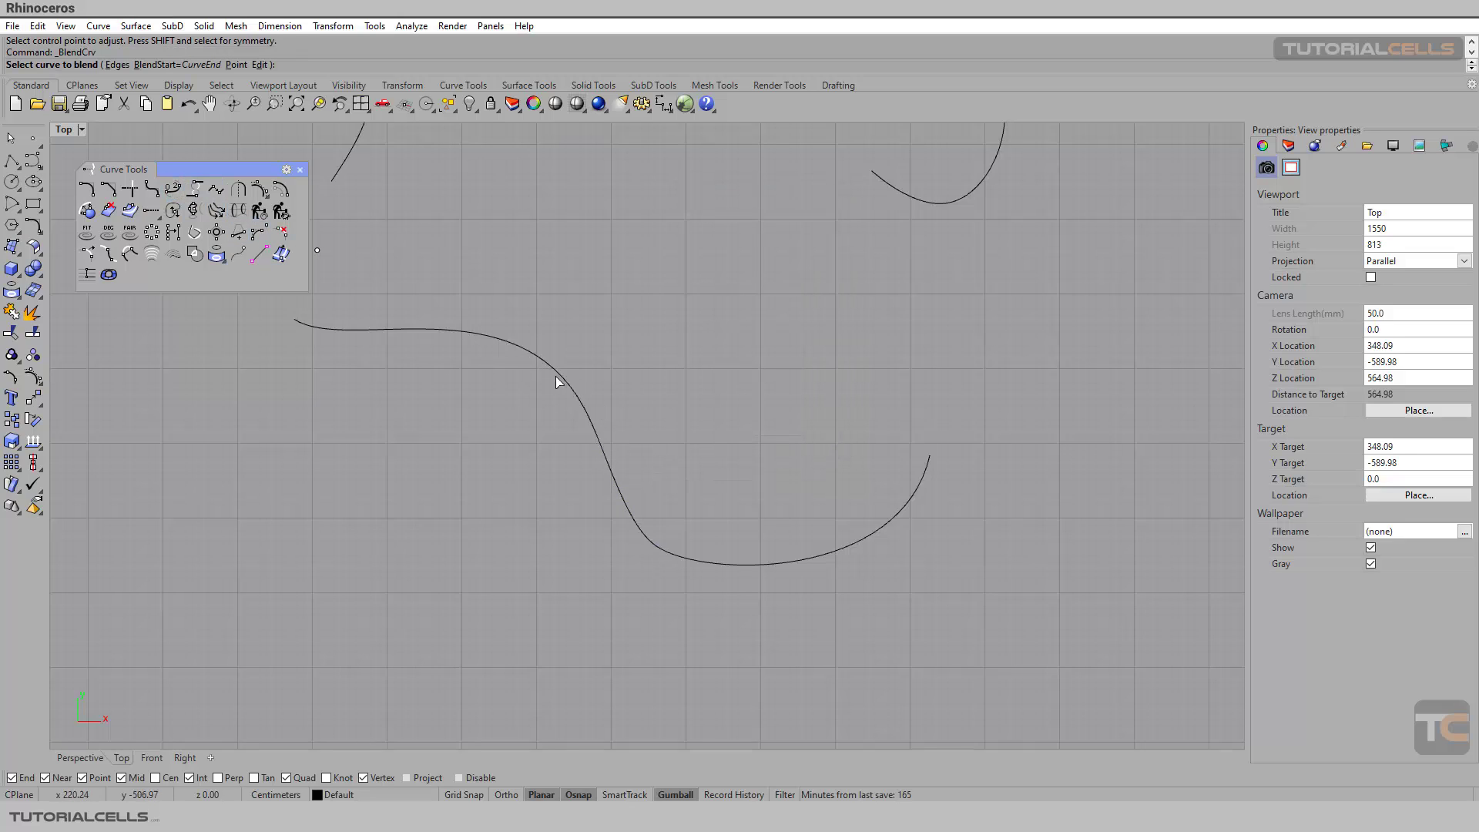
pyautogui.click(260, 65)
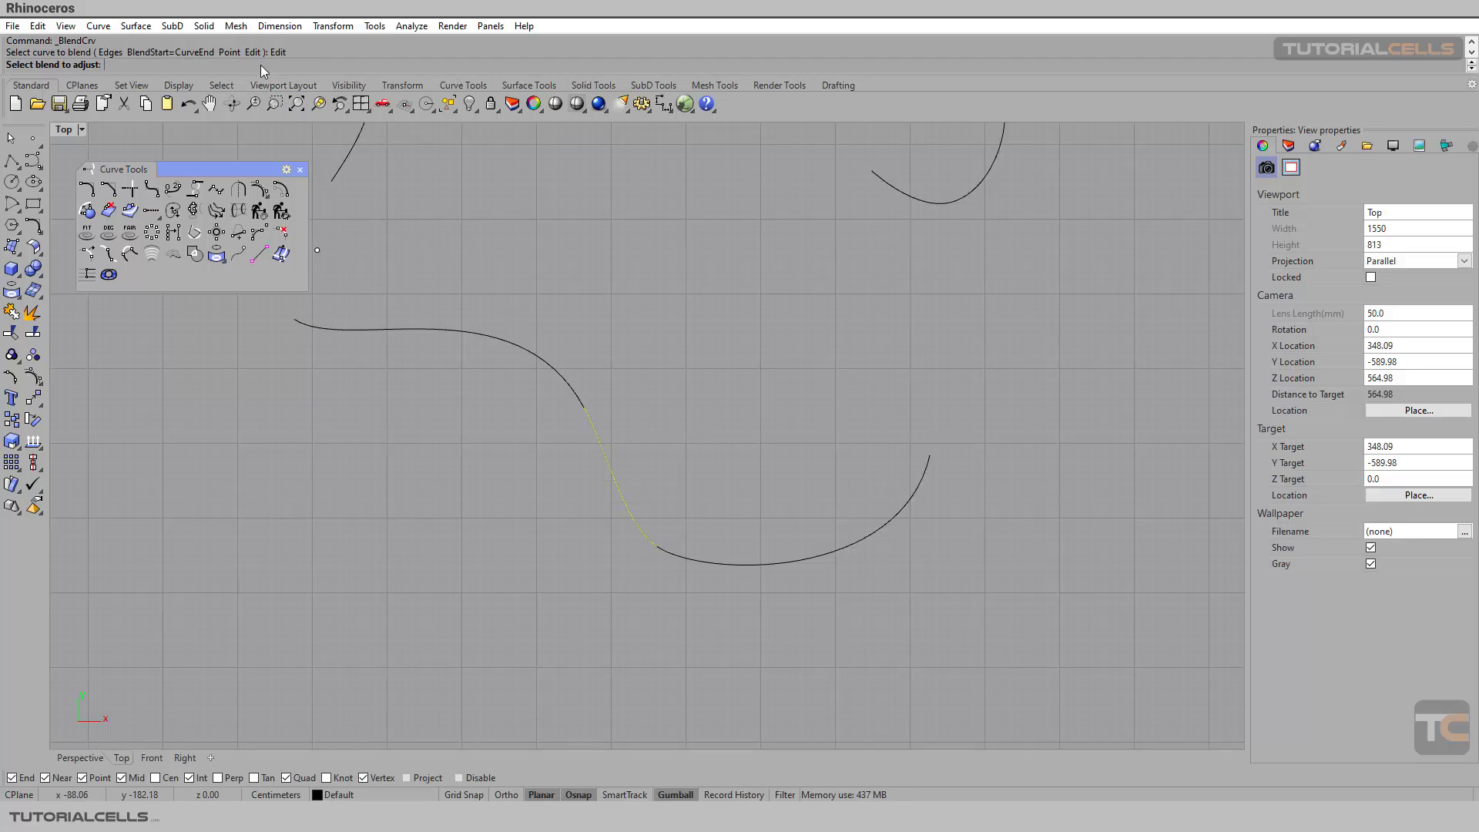
pyautogui.click(598, 443)
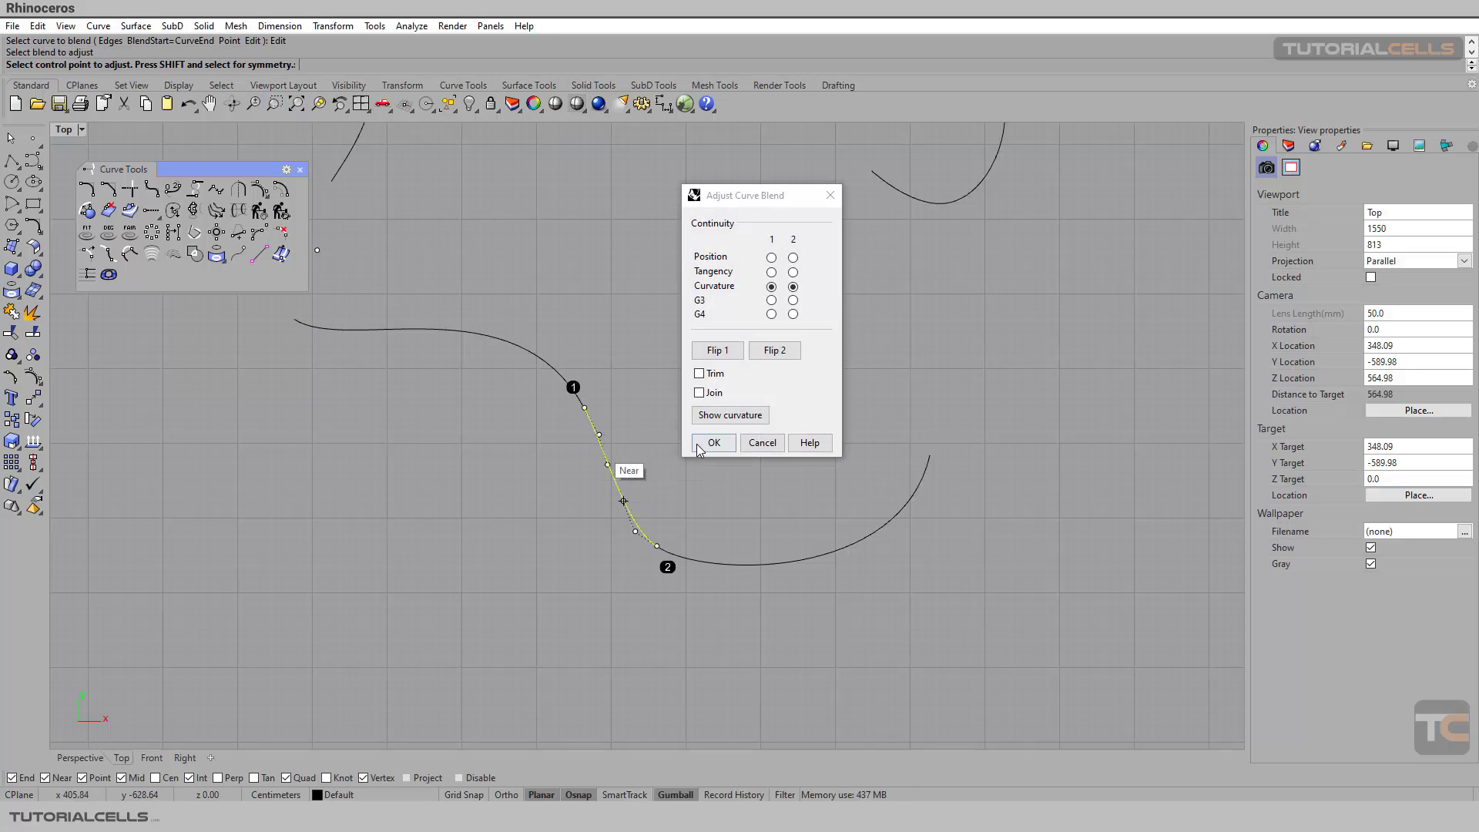
pyautogui.click(757, 442)
# - Try moving the blend curve's control point nearest its lower end directly, and undo the move to keep its history
pyautogui.click(627, 476)
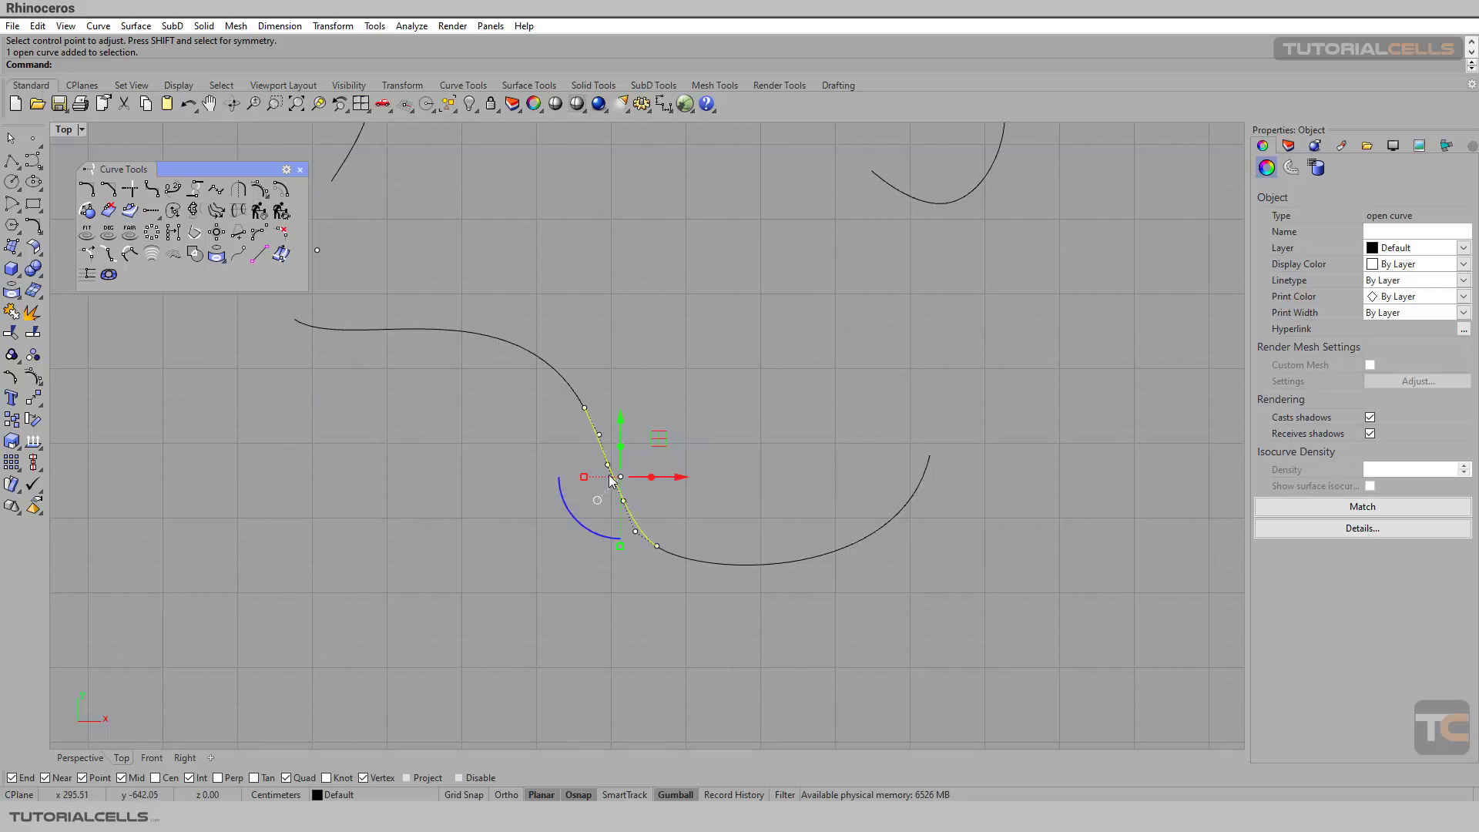
pyautogui.scroll(5, 626, 509)
pyautogui.click(621, 496)
pyautogui.click(619, 490)
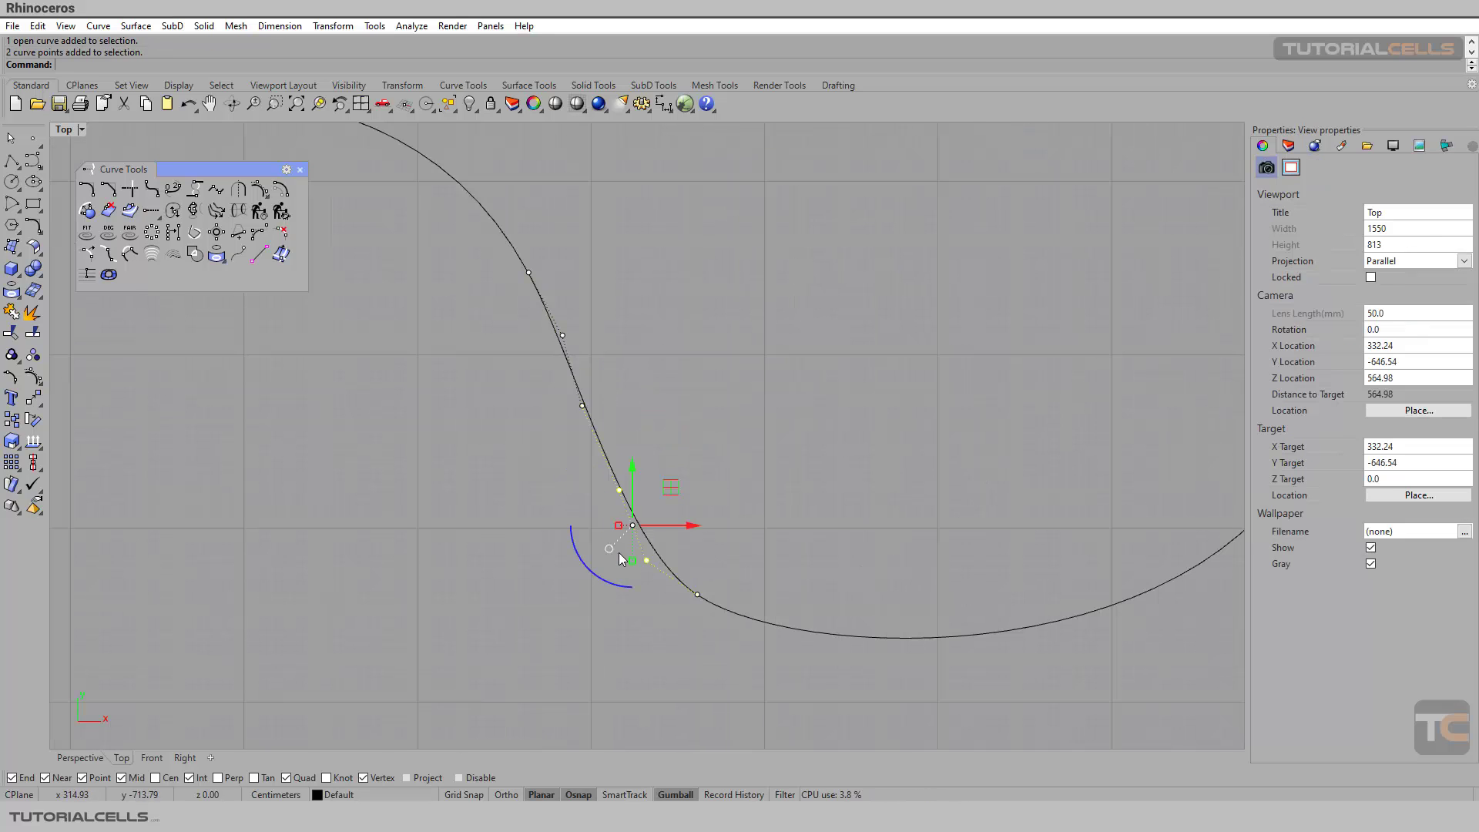
pyautogui.click(647, 559)
pyautogui.moveTo(680, 531); pyautogui.dragTo(654, 539)
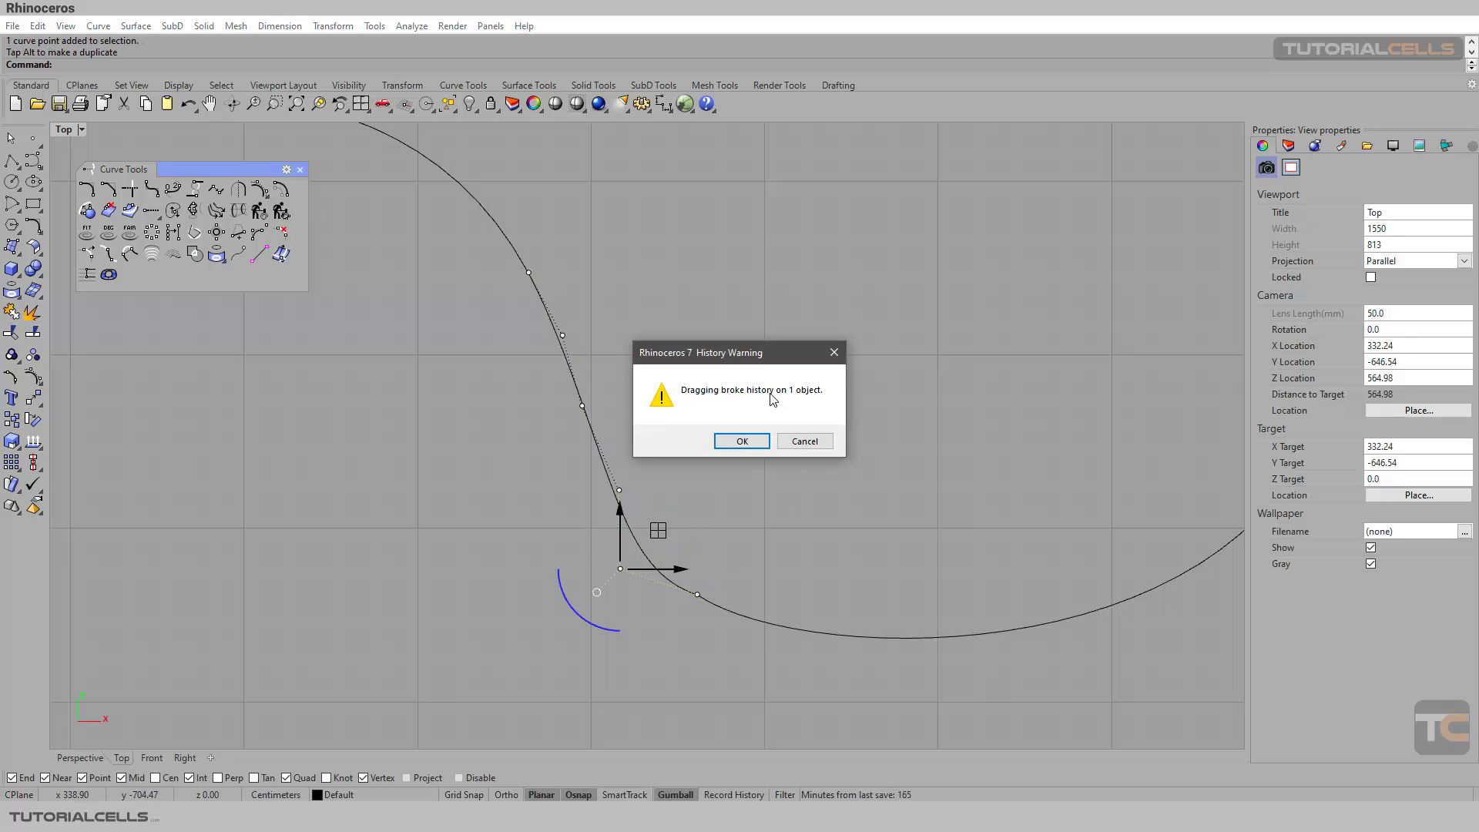
pyautogui.click(805, 440)
pyautogui.scroll(-6, 542, 508)
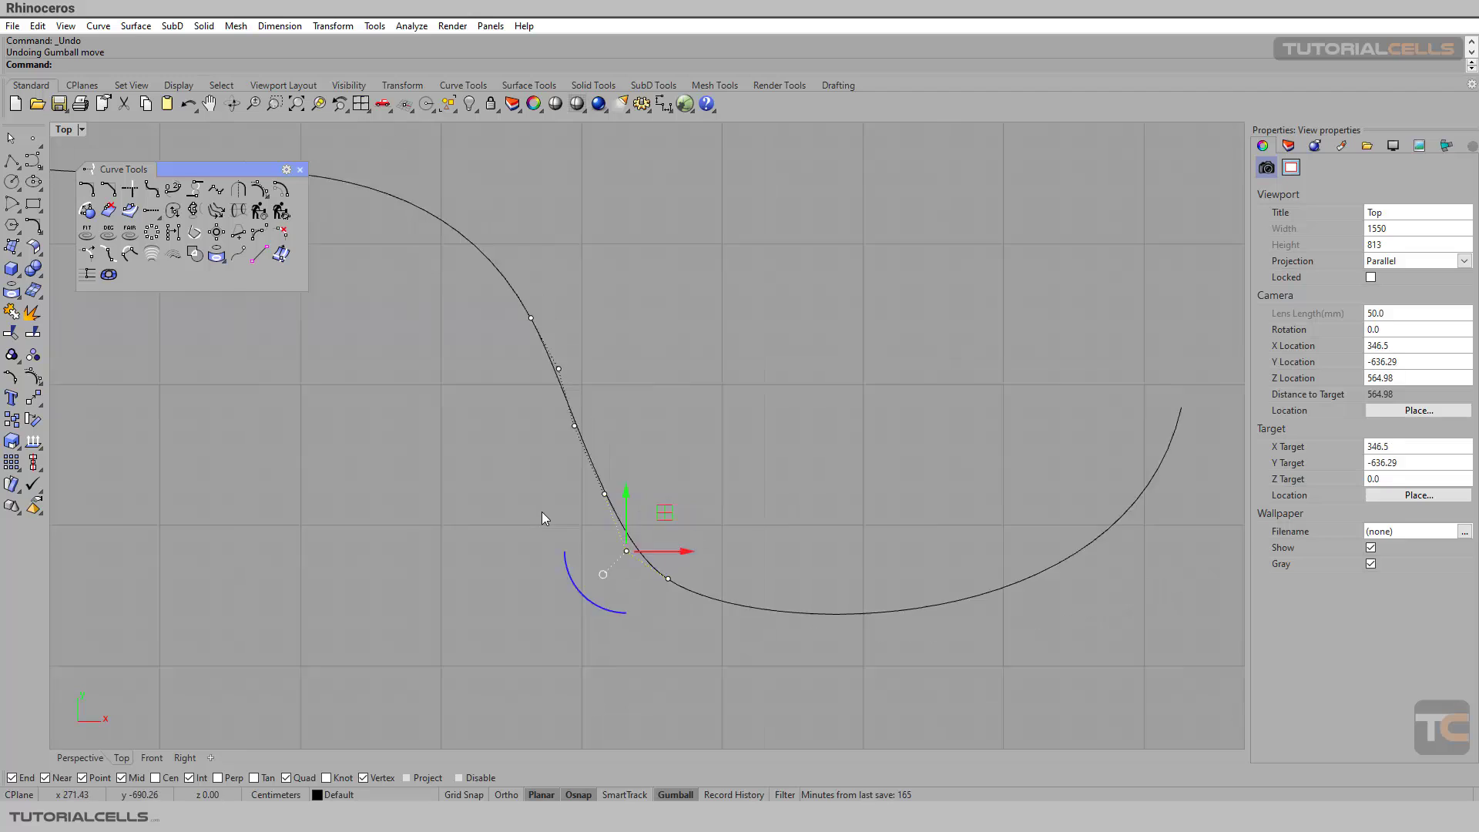
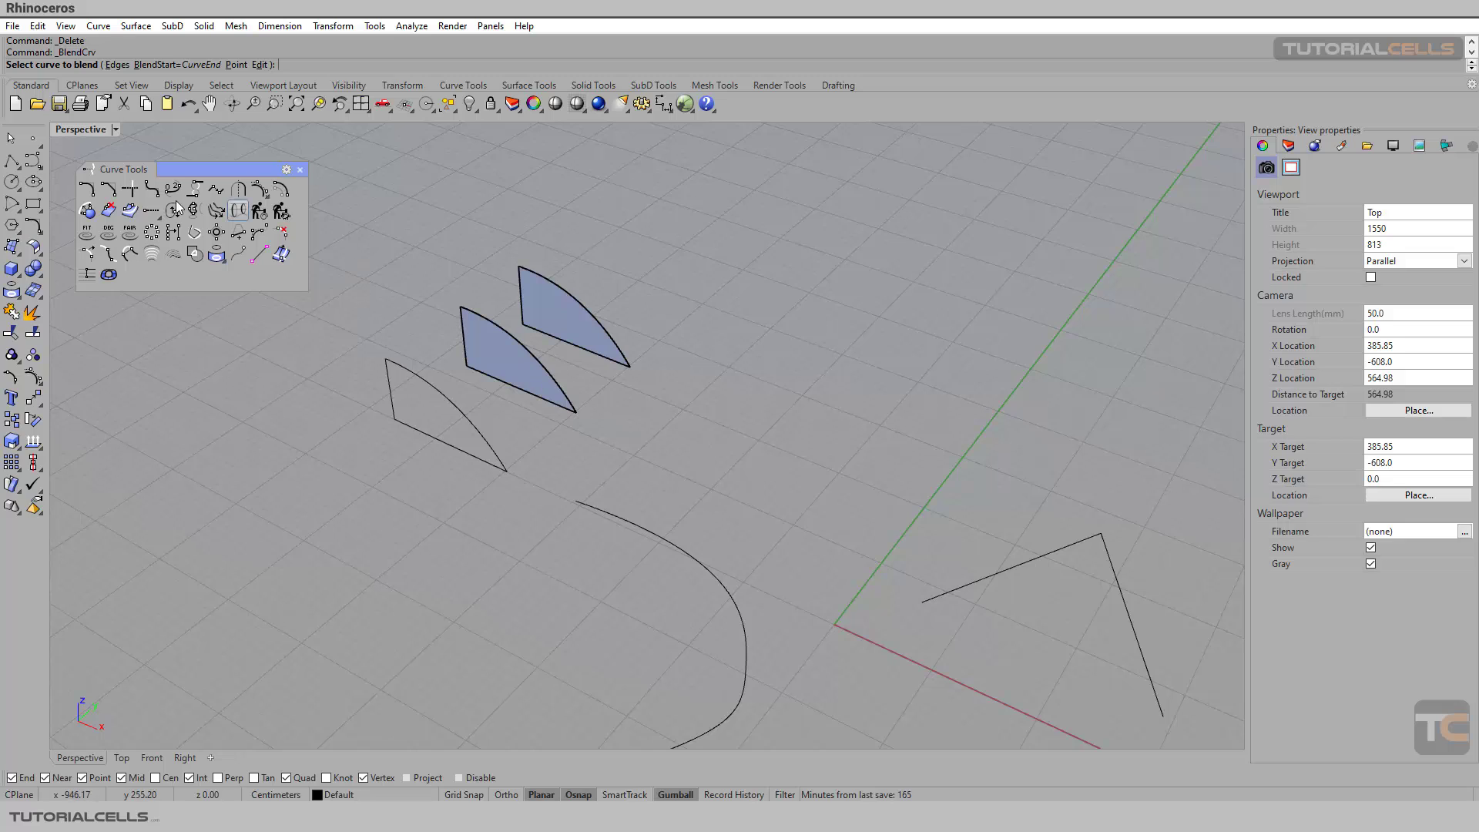
# - Leave the blend command and inspect the two fin-shaped surfaces and the arc of the neighbouring curve outline
pyautogui.press('Escape')
pyautogui.click(495, 365)
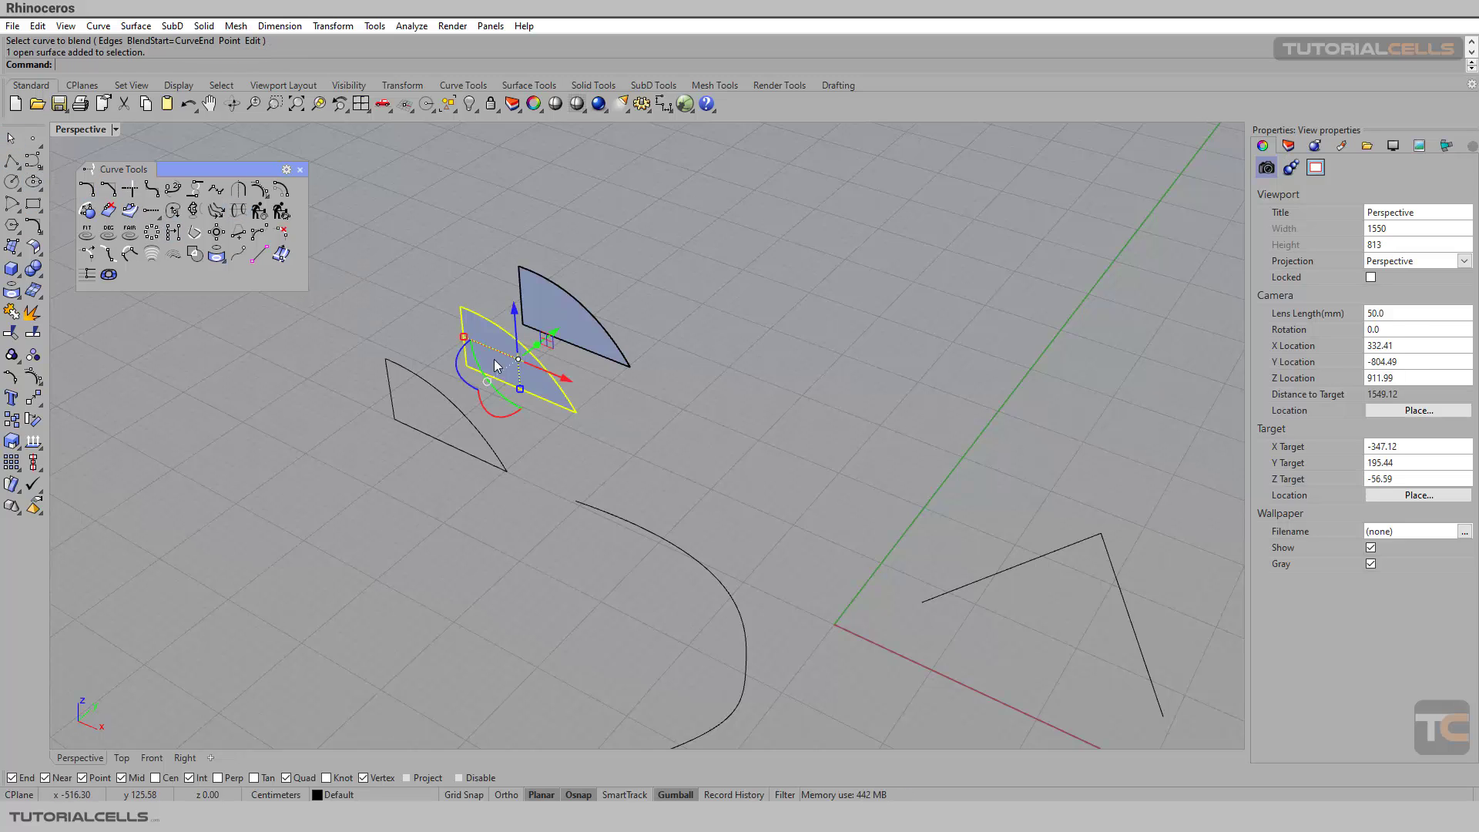
pyautogui.click(578, 317)
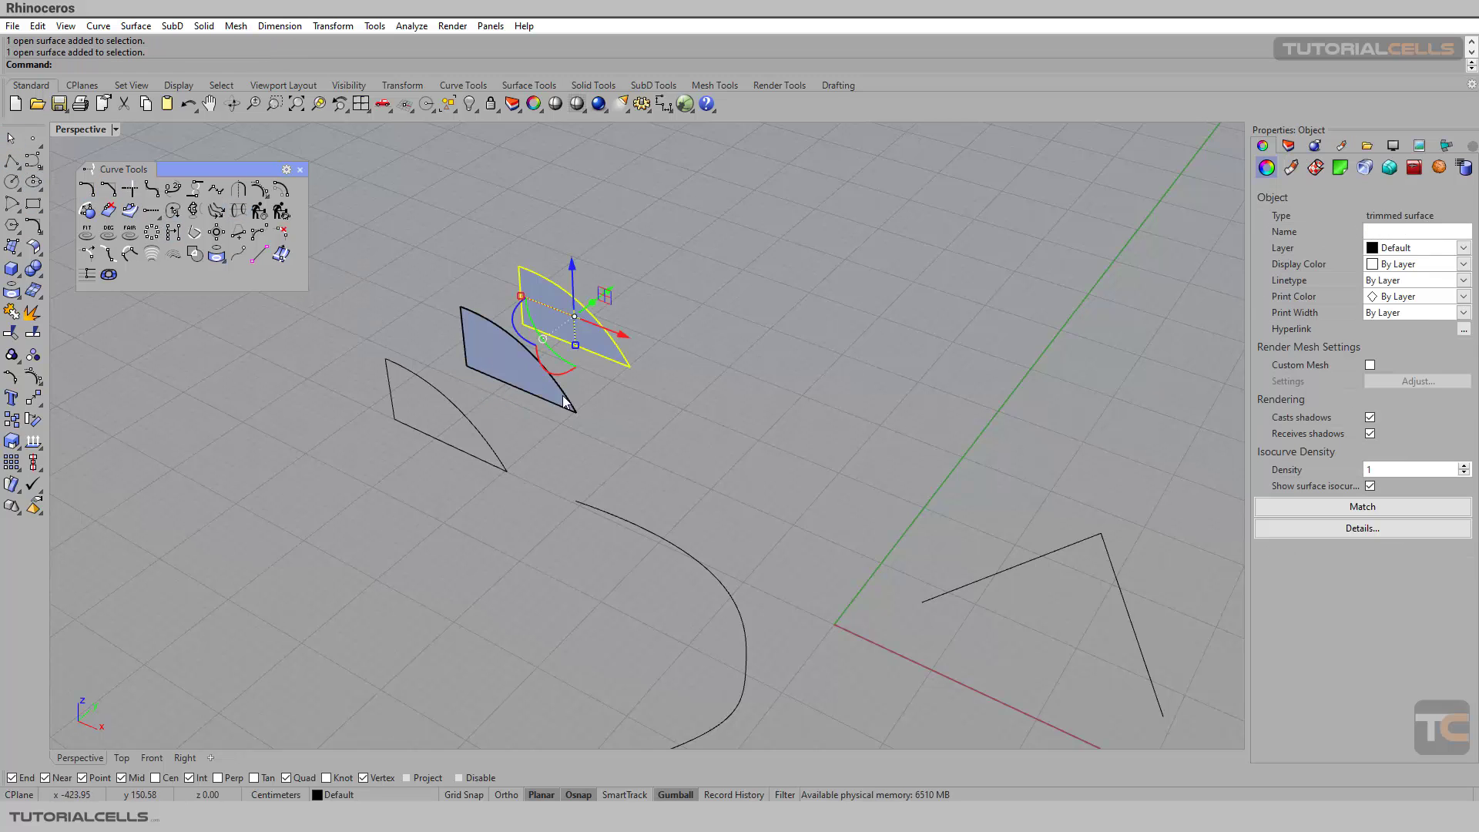
pyautogui.scroll(3, 493, 415)
pyautogui.click(447, 453)
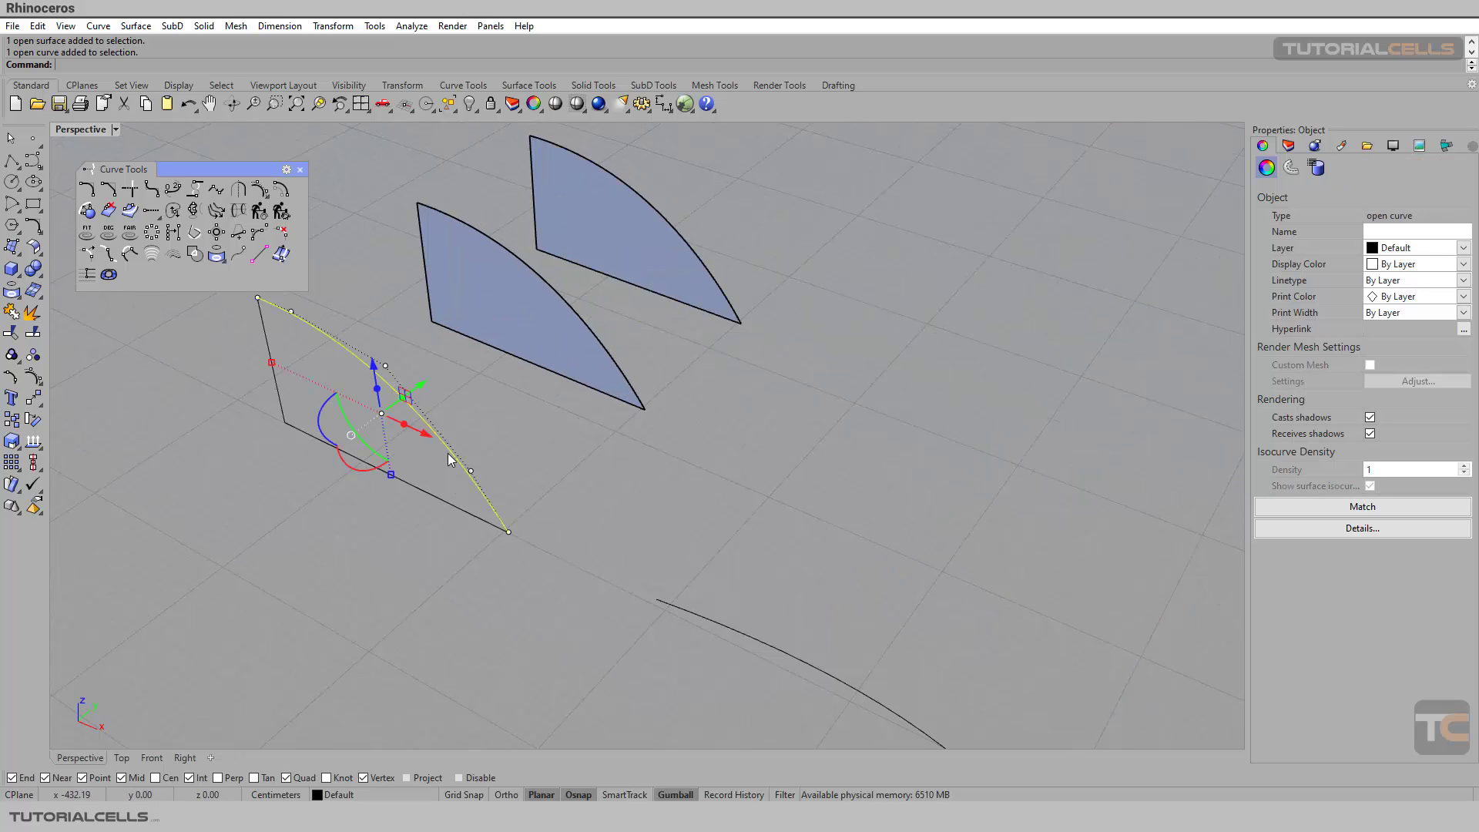
pyautogui.scroll(-3, 464, 449)
pyautogui.click(335, 378)
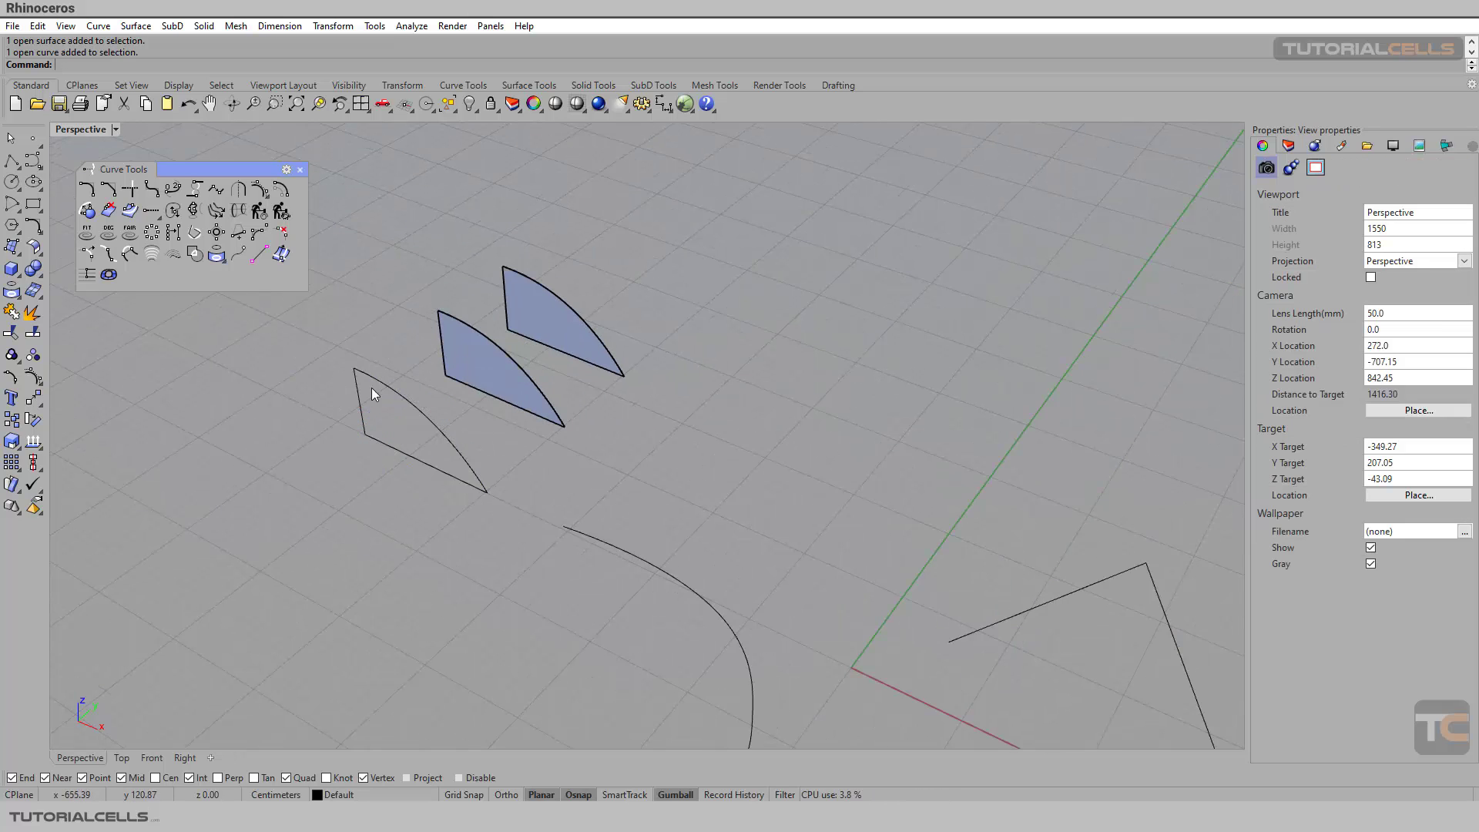
# - Create a planar surface from the three curves forming the fin-shaped outline beside the two surfaces
pyautogui.moveTo(372, 391); pyautogui.dragTo(331, 516)
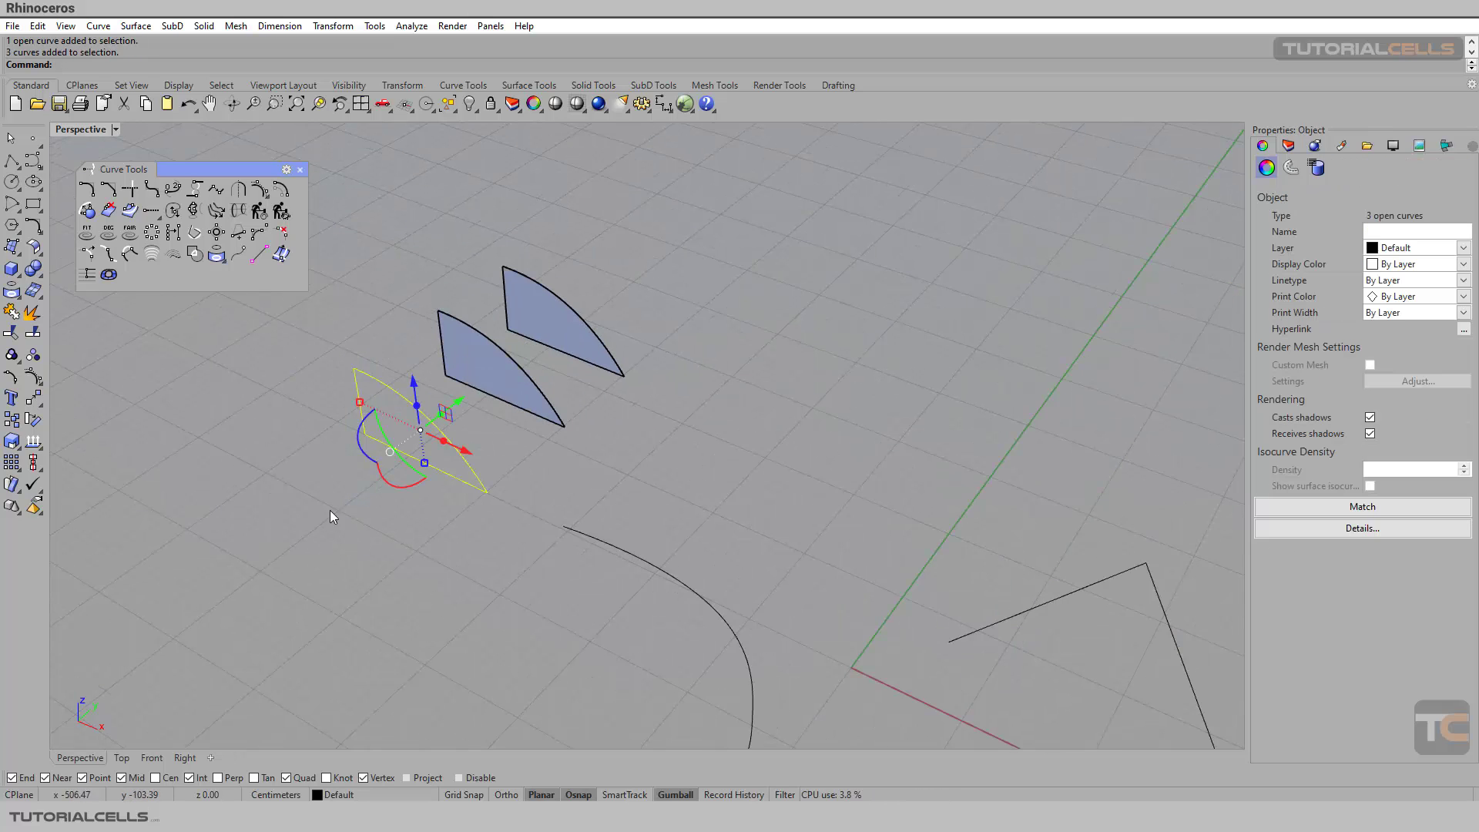
pyautogui.click(12, 247)
pyautogui.scroll(3, 417, 450)
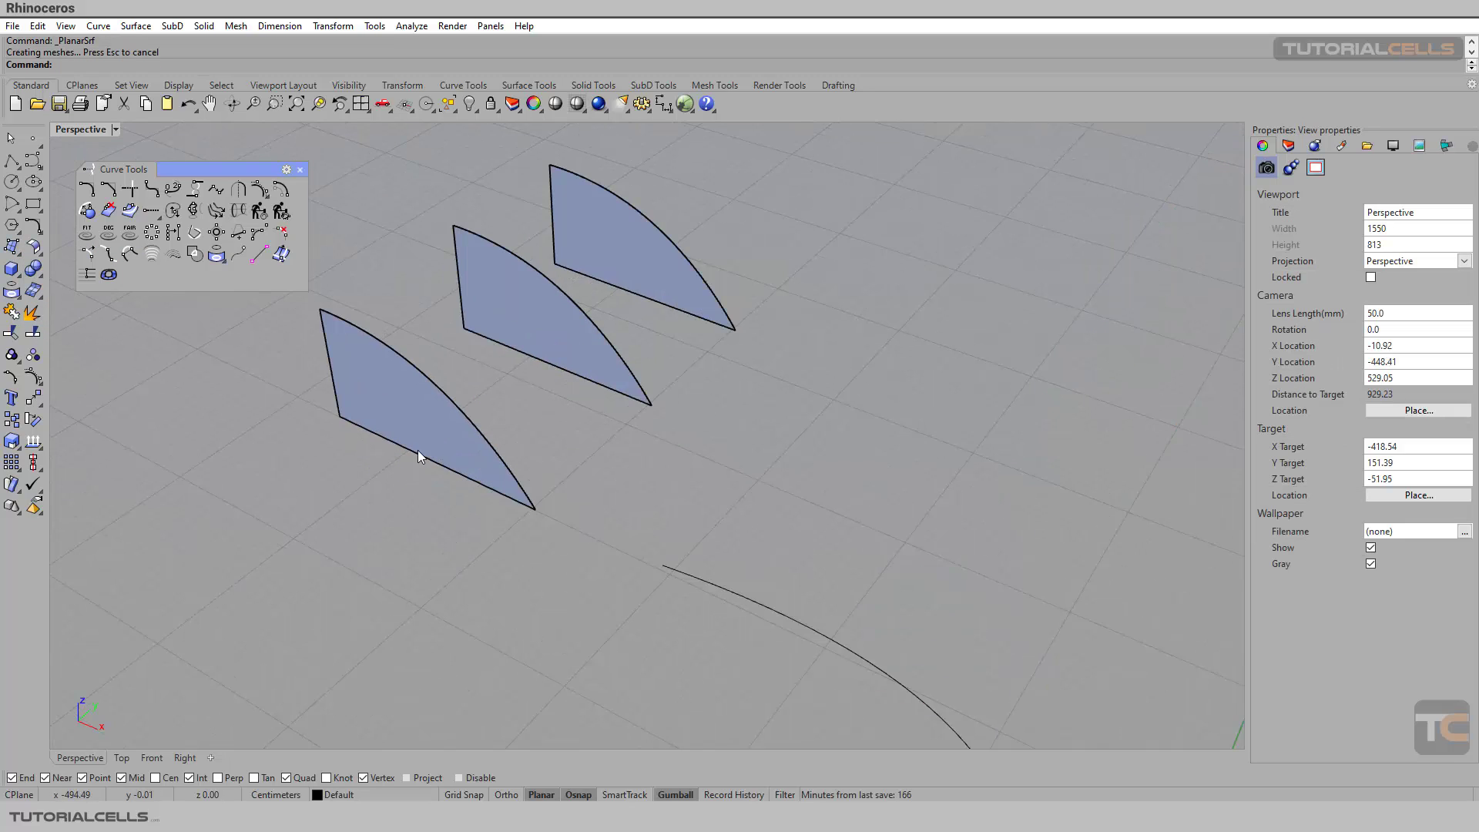
# - Examine the three fin-shaped surfaces, selecting them in turn and checking whether a separate curve lies on the nearest one's curved edge
pyautogui.click(462, 419)
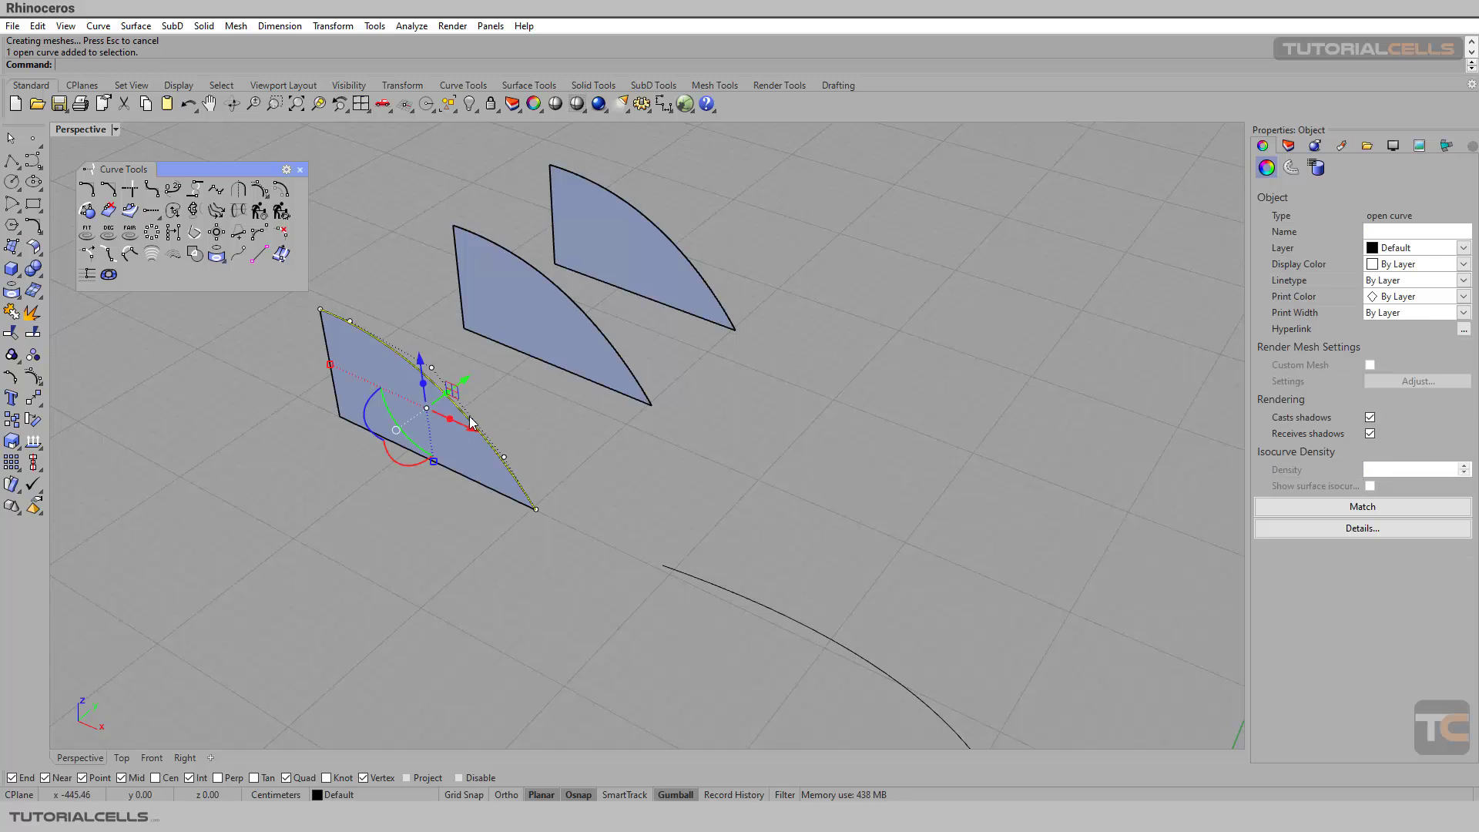
pyautogui.scroll(3, 466, 421)
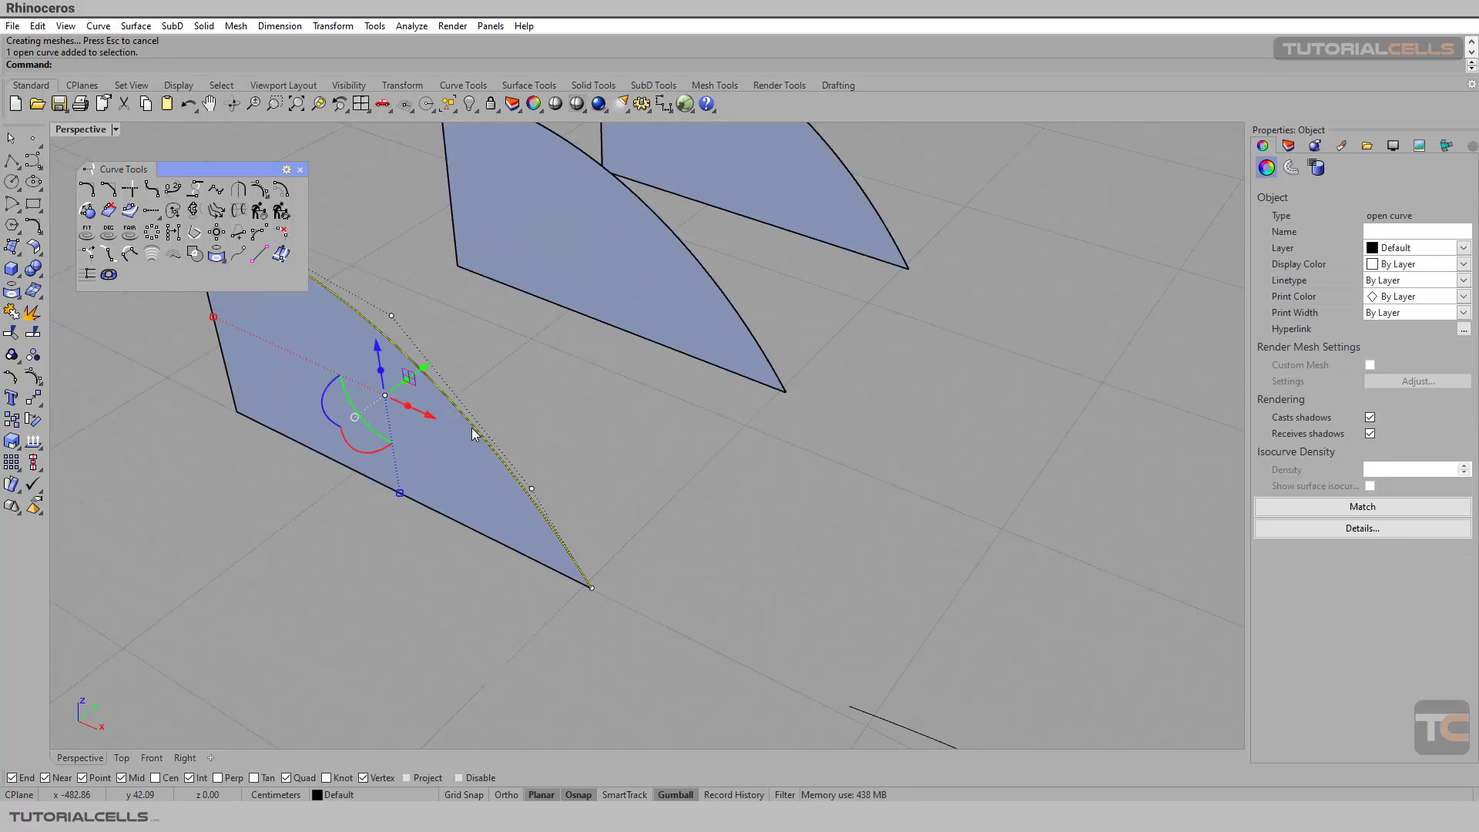
pyautogui.click(466, 455)
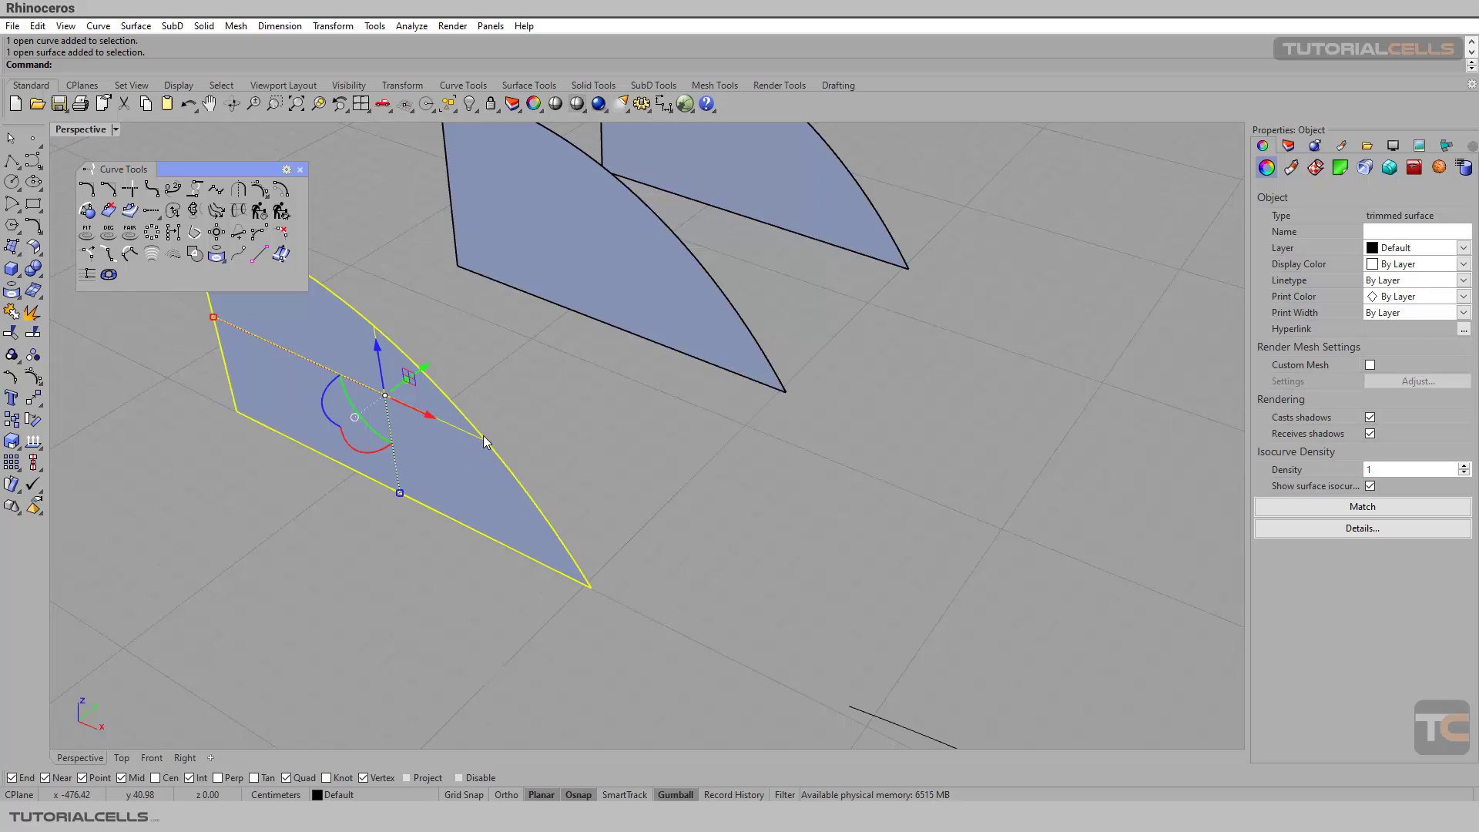
pyautogui.click(482, 437)
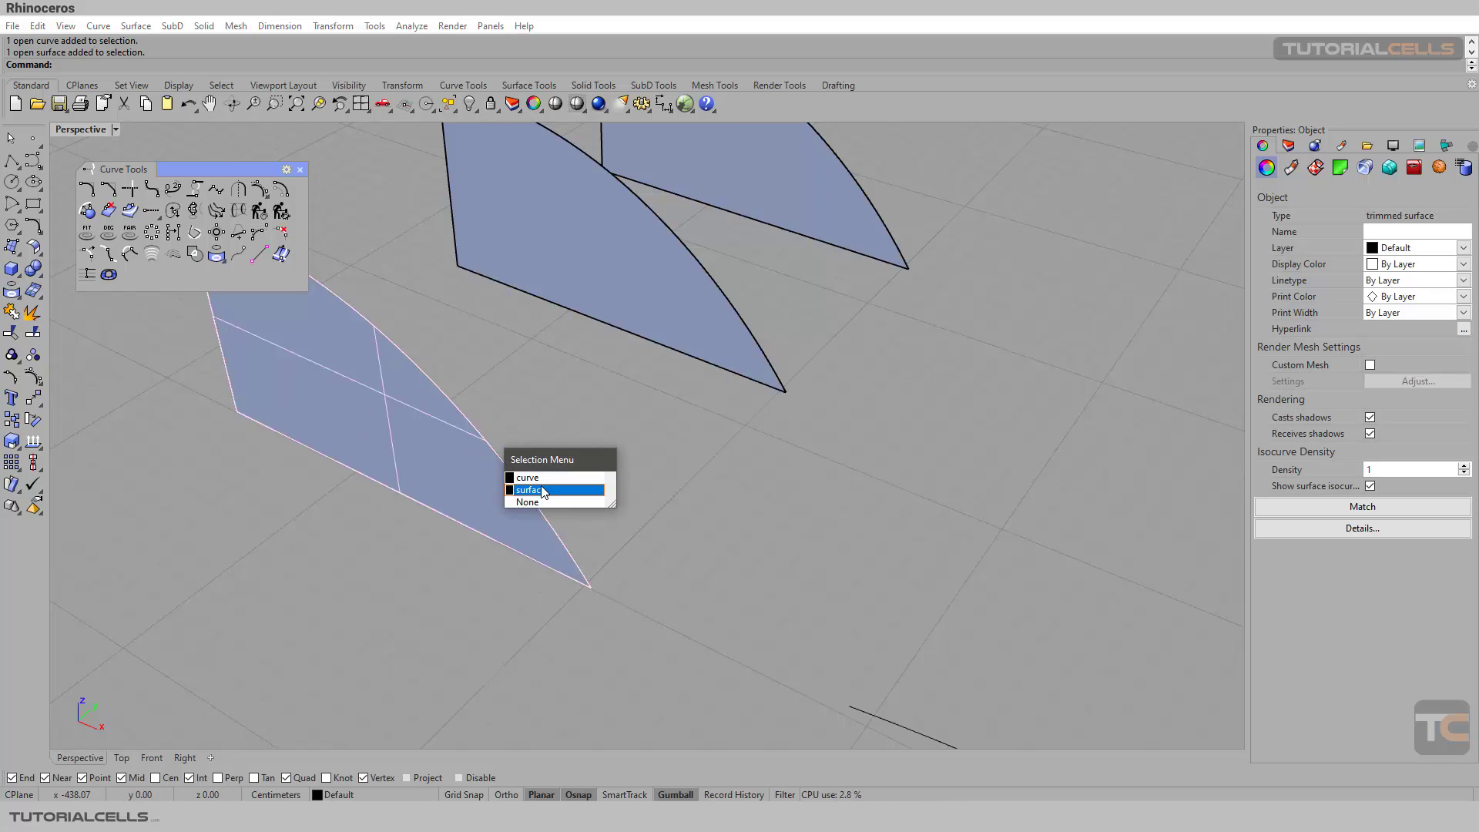
pyautogui.click(618, 400)
pyautogui.moveTo(618, 401); pyautogui.dragTo(565, 493, button='right')
pyautogui.click(600, 448)
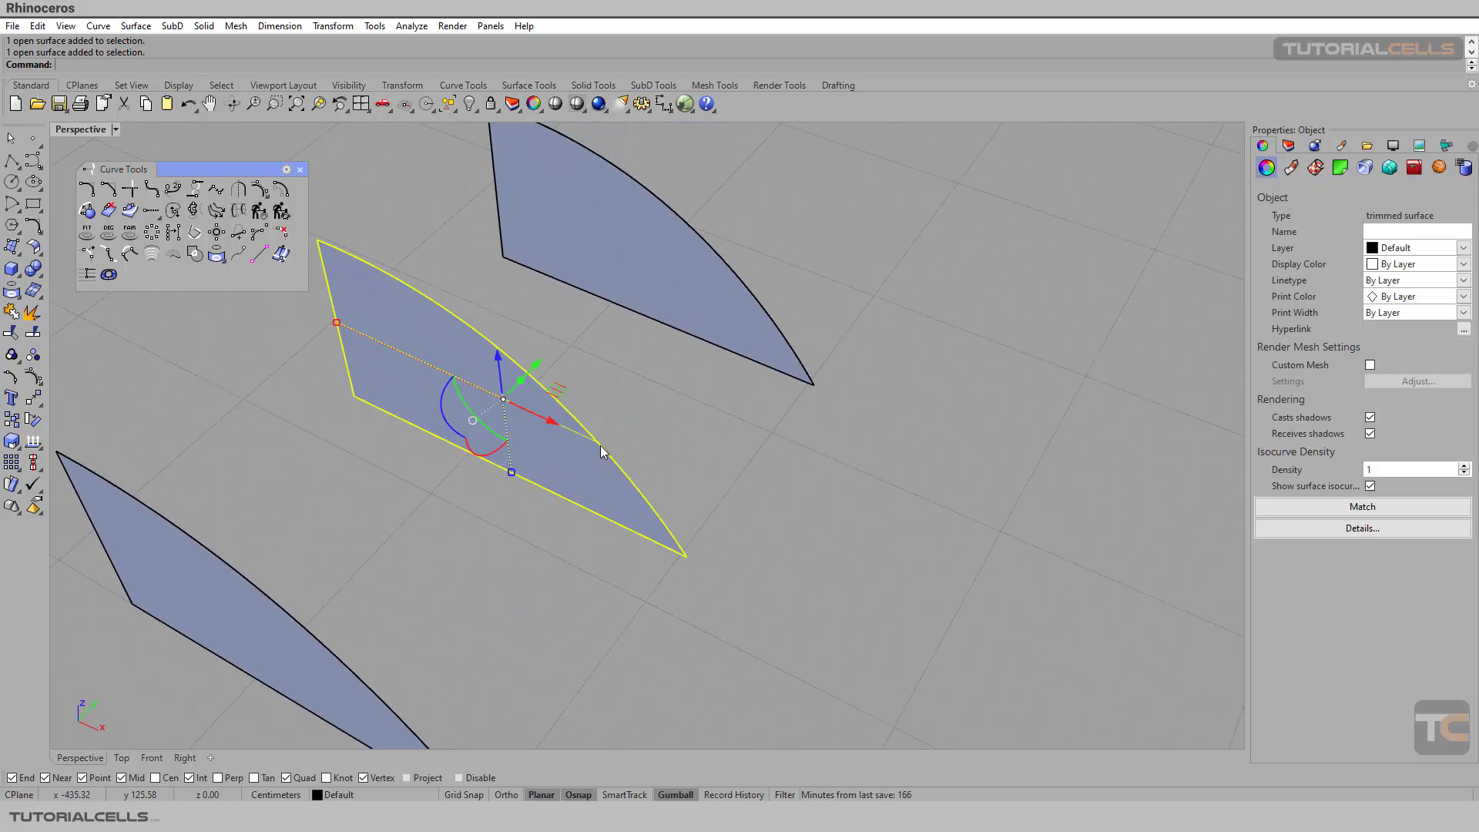
pyautogui.click(765, 317)
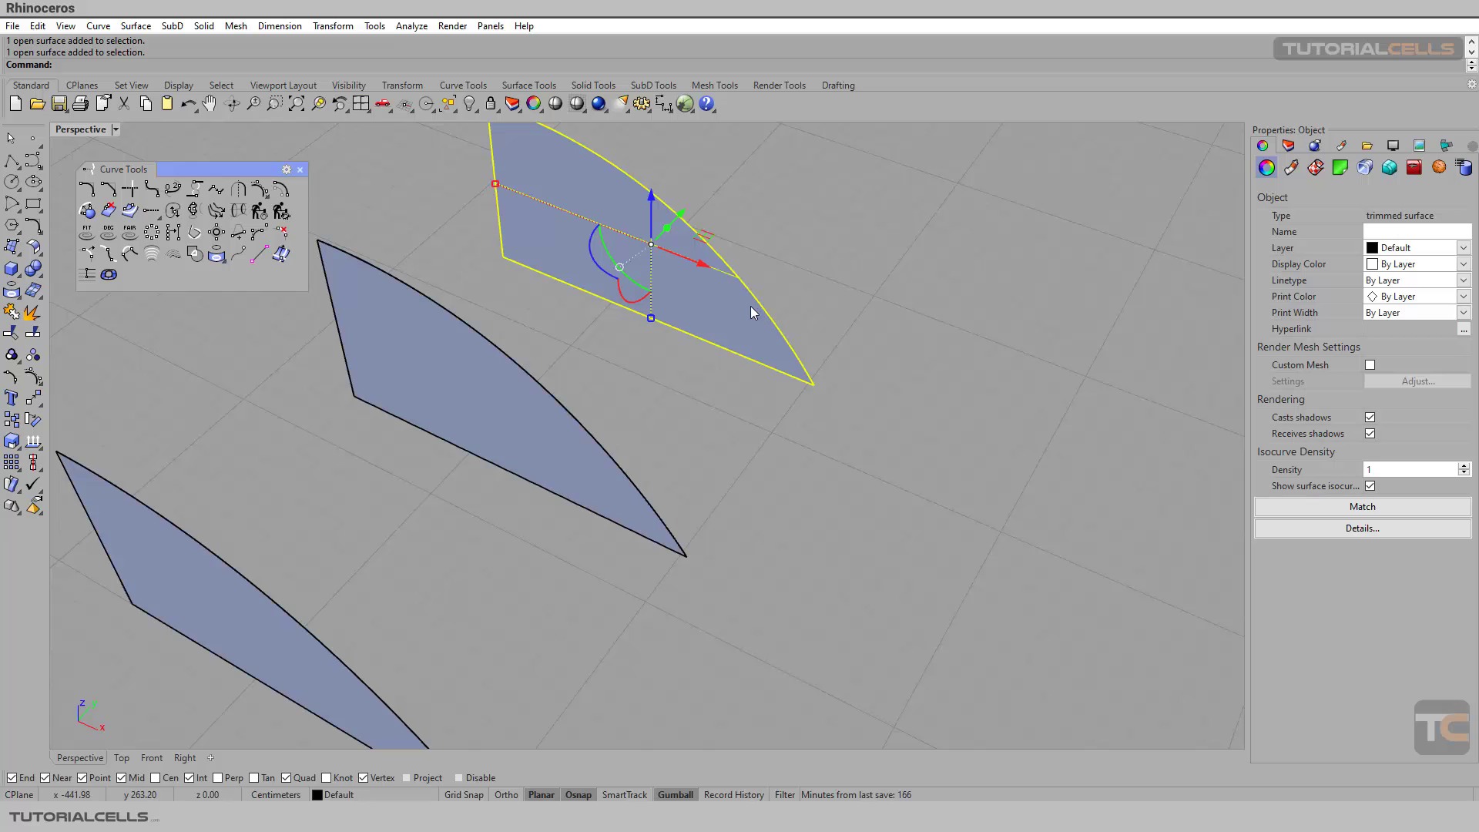
pyautogui.click(821, 387)
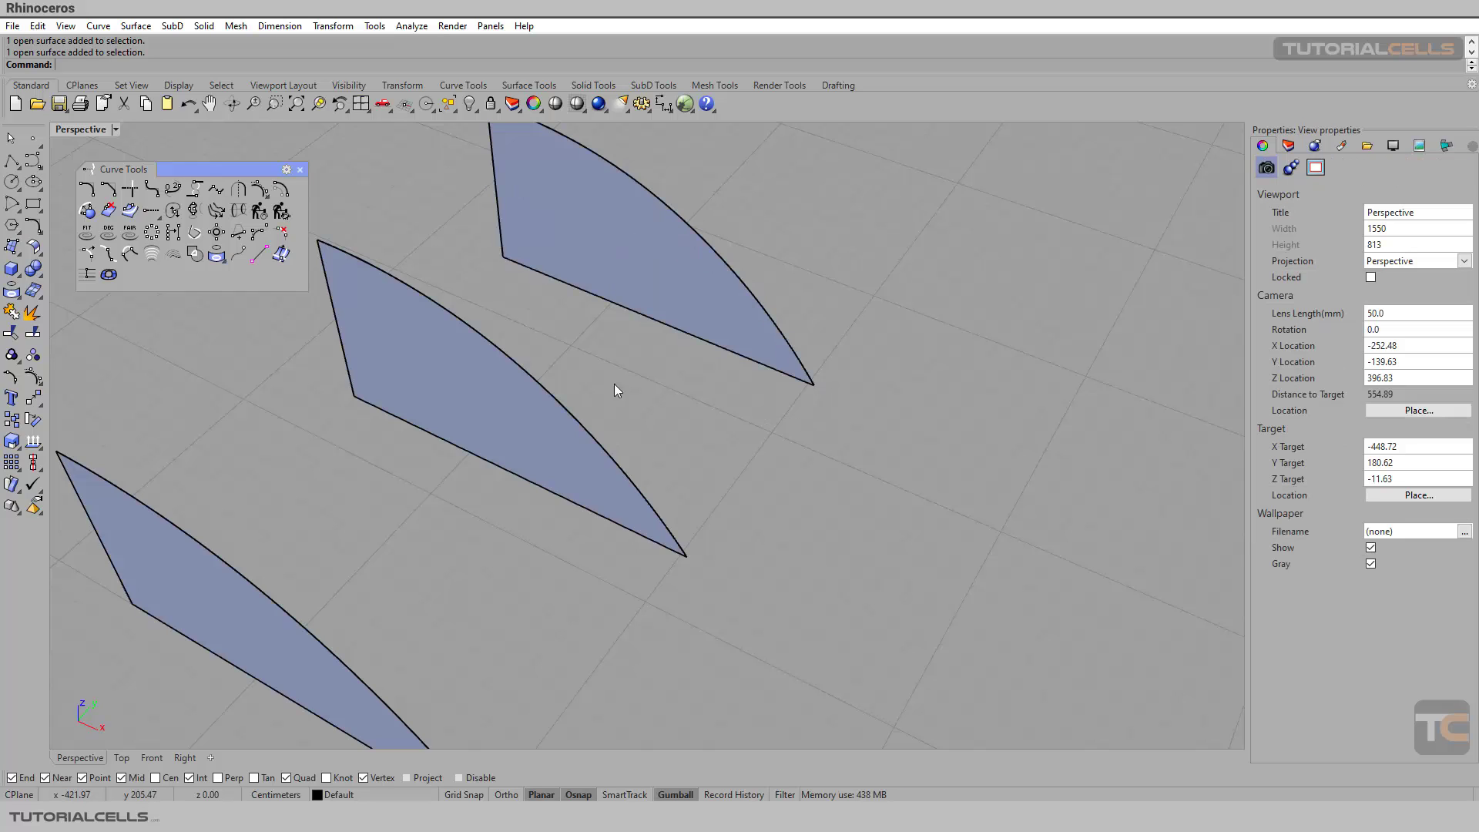
# - Start an adjustable curve blend with the Edges option between the curved edges of the middle and far fin-shaped surfaces
pyautogui.click(174, 189)
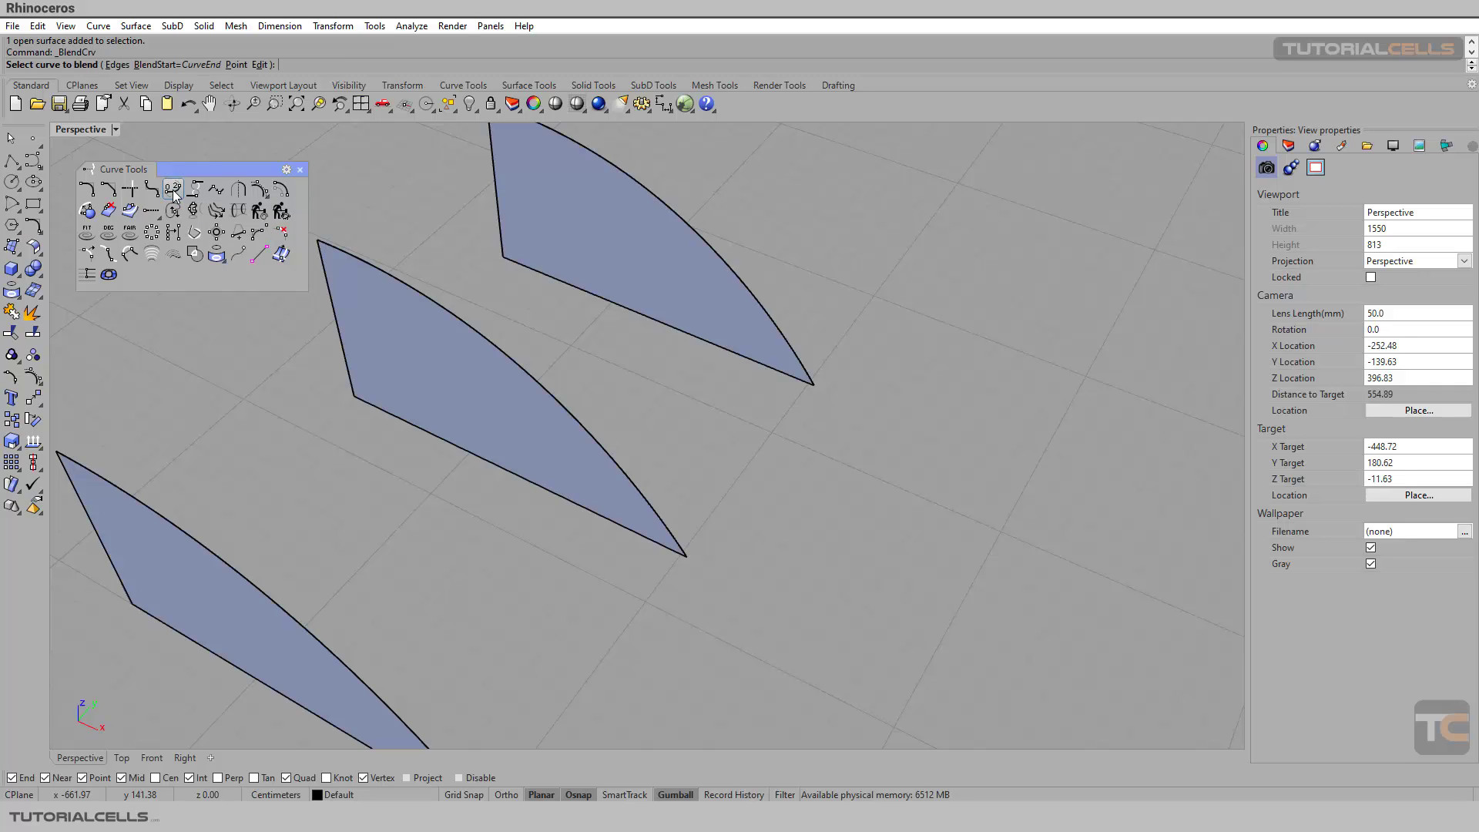
pyautogui.click(116, 65)
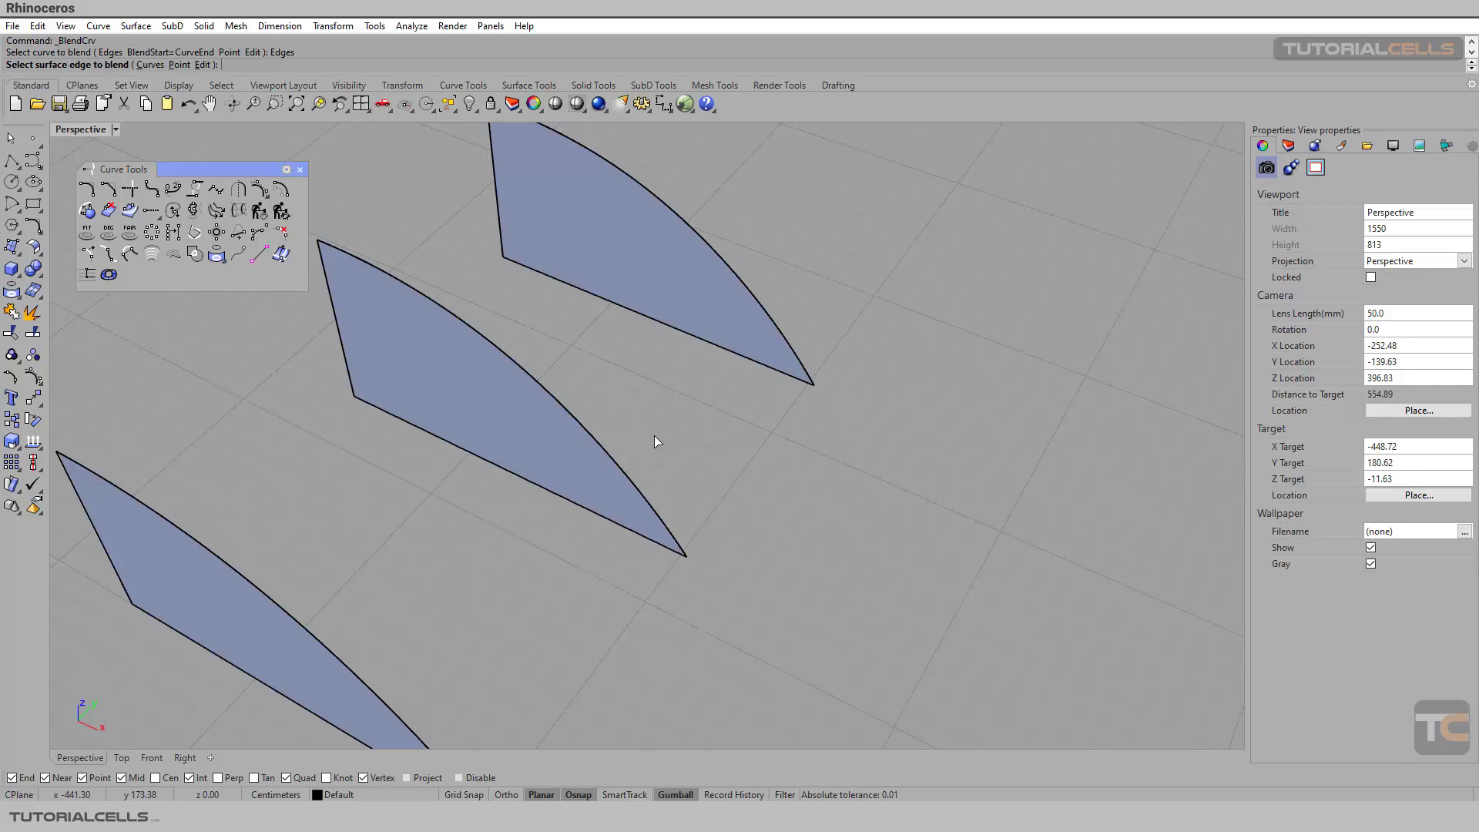
pyautogui.click(629, 477)
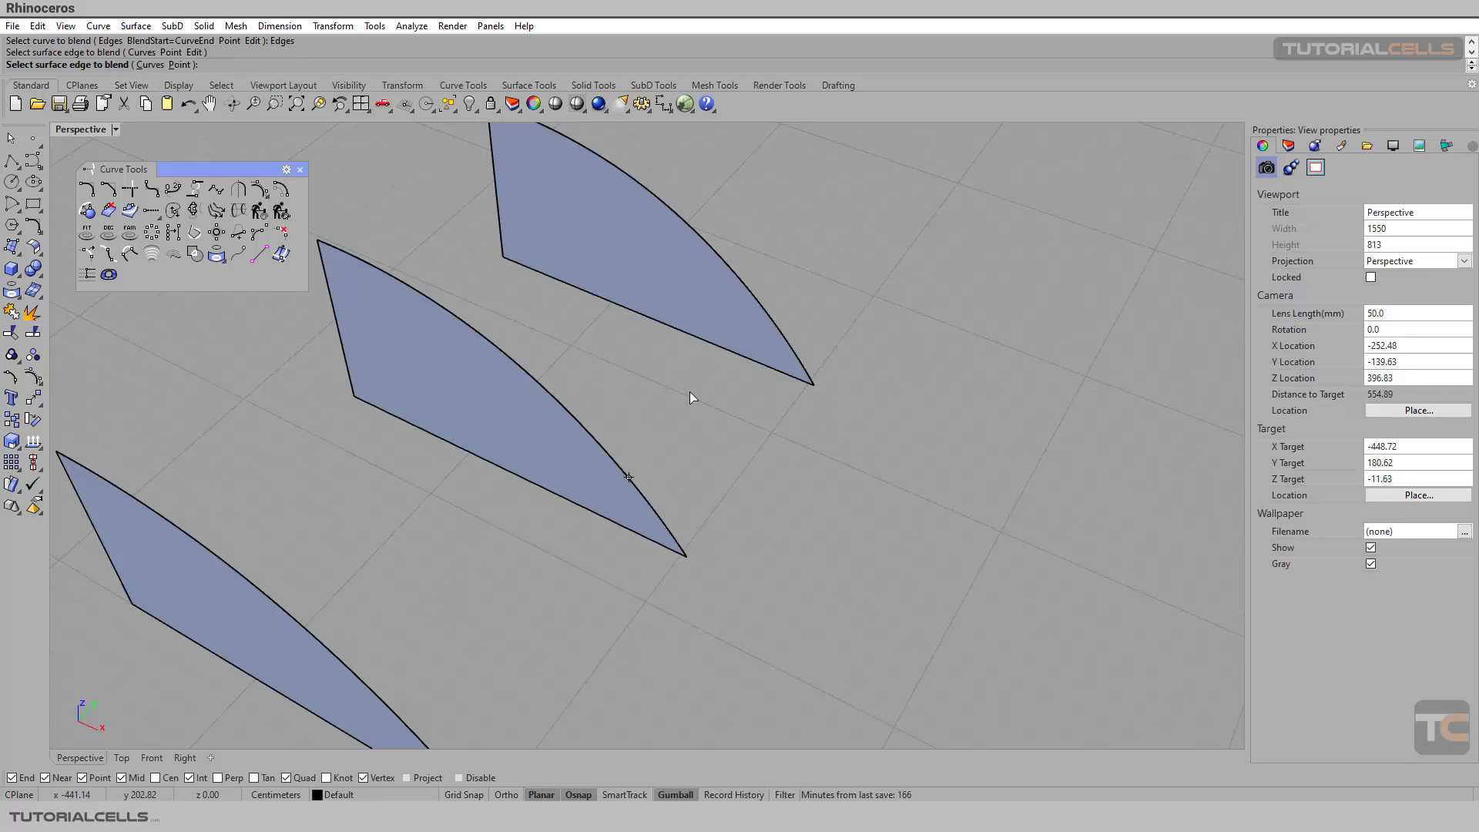
pyautogui.click(766, 311)
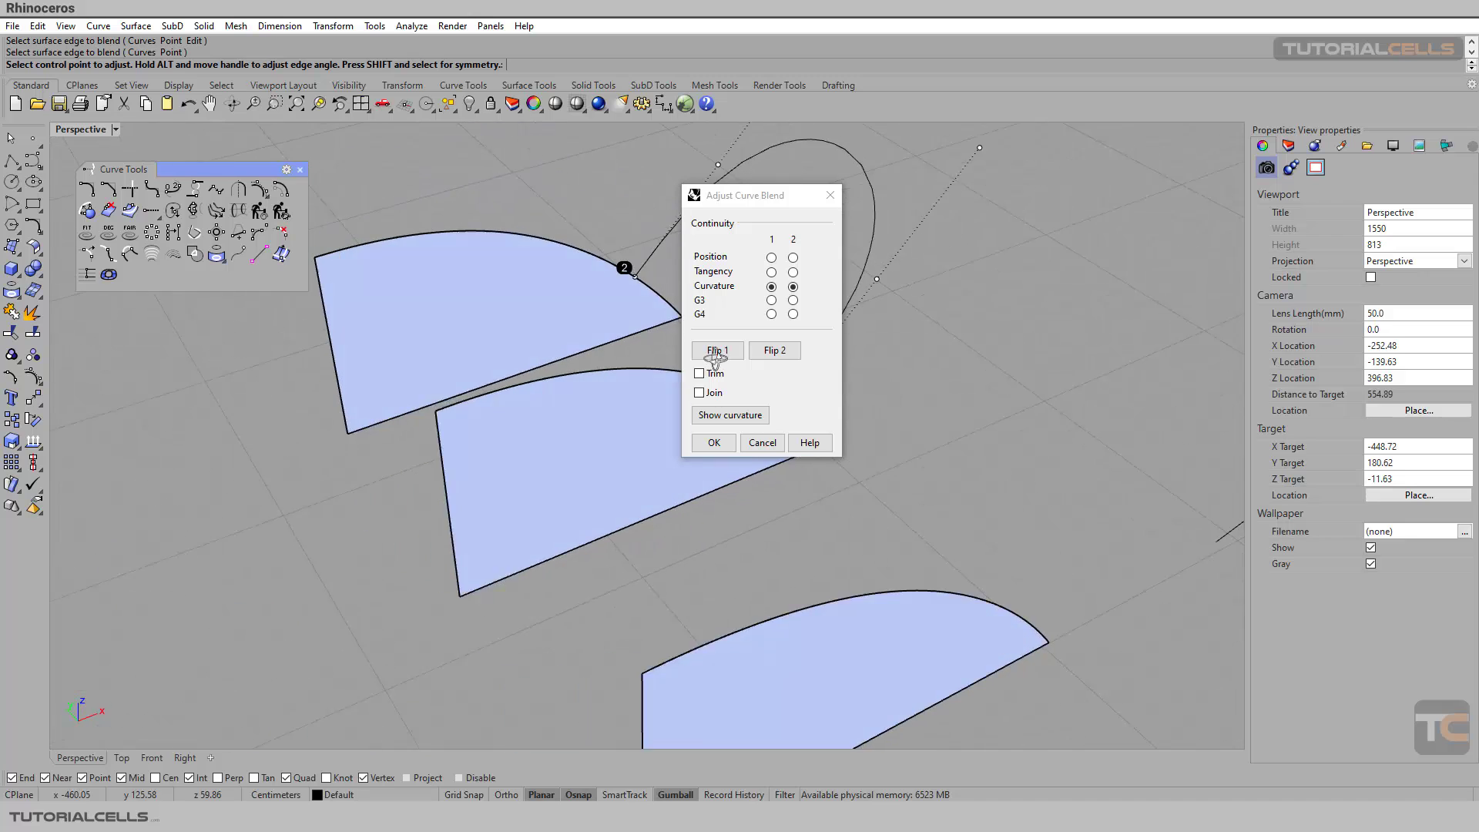
# - Set the blend's continuity to Tangency at both ends
pyautogui.scroll(-4, 385, 443)
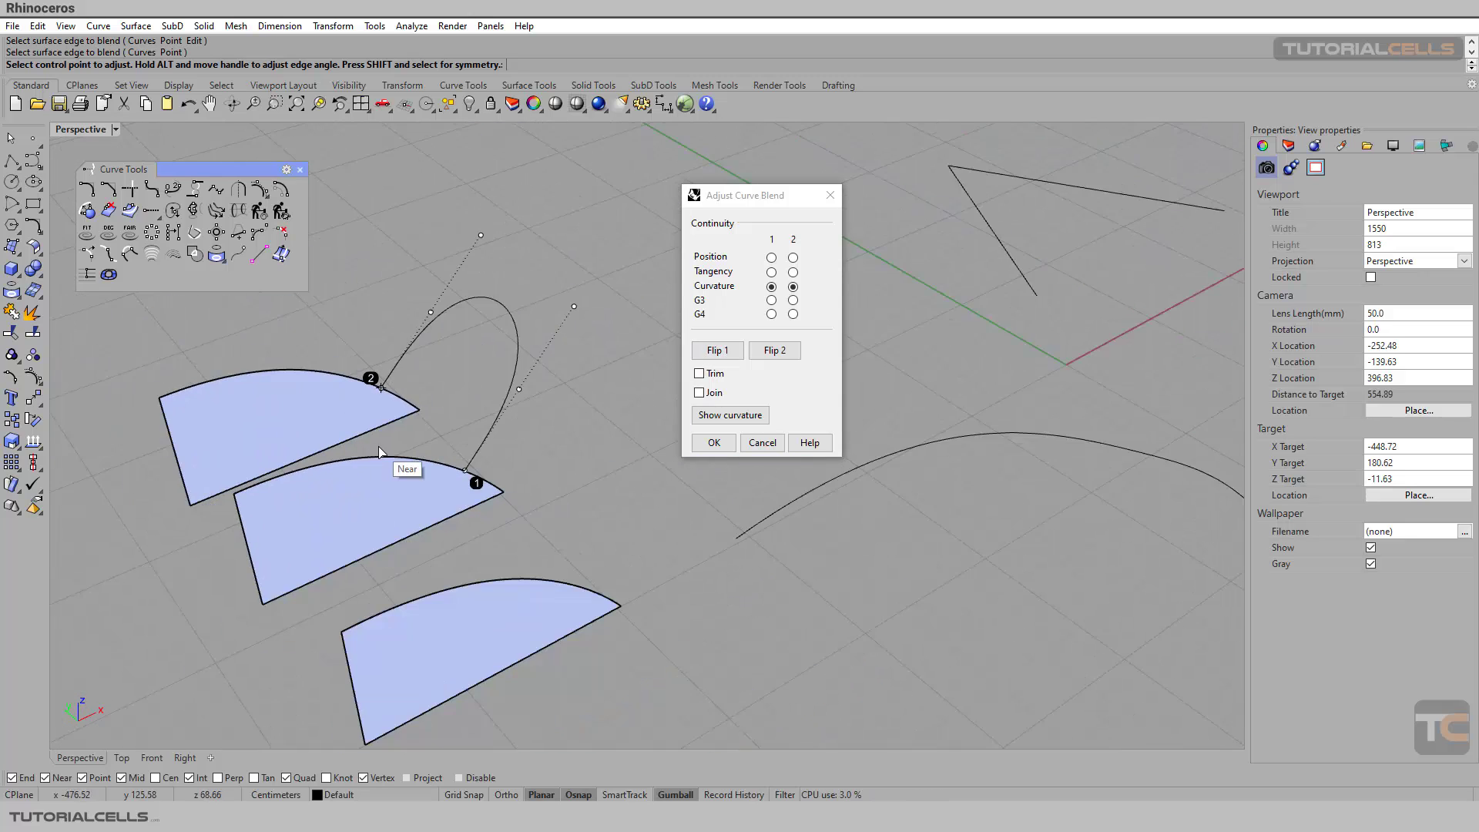
pyautogui.moveTo(380, 452); pyautogui.dragTo(481, 493, button='right')
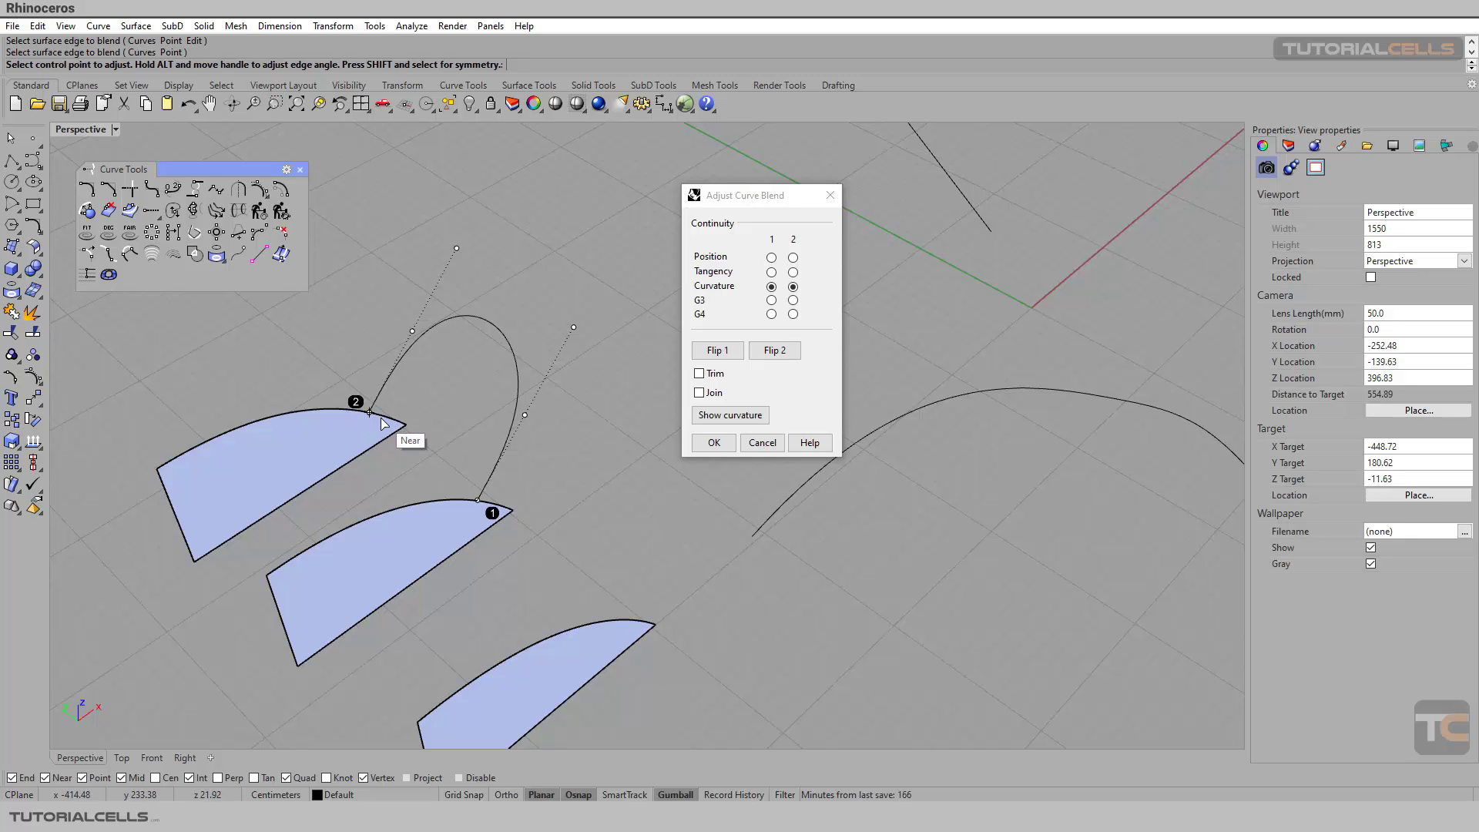
pyautogui.click(770, 272)
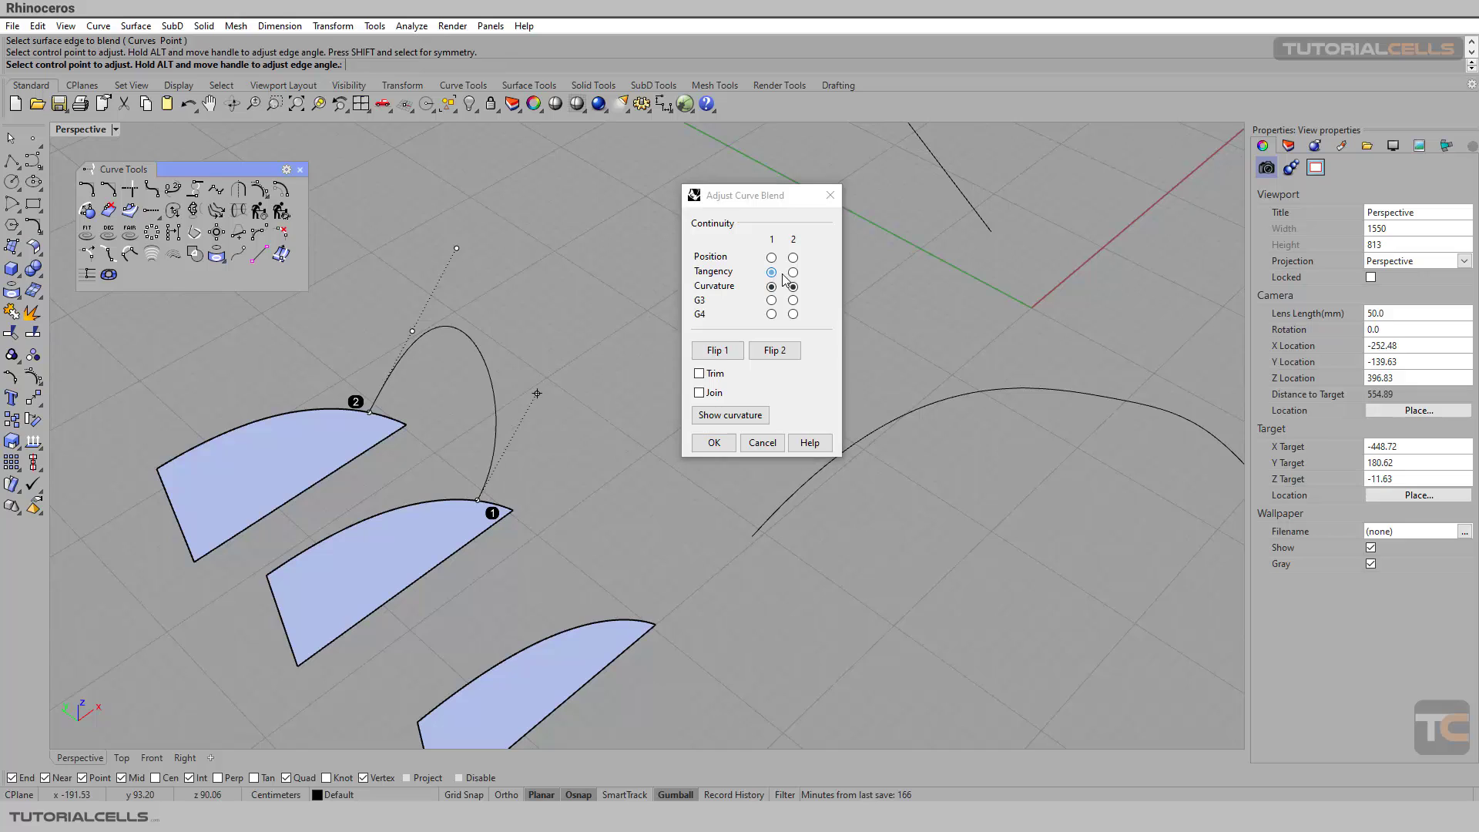
pyautogui.click(793, 272)
# - Adjust both tangent handles of the blend symmetrically, first shortening them and finally stretching them away from the surface edges
pyautogui.click(556, 358)
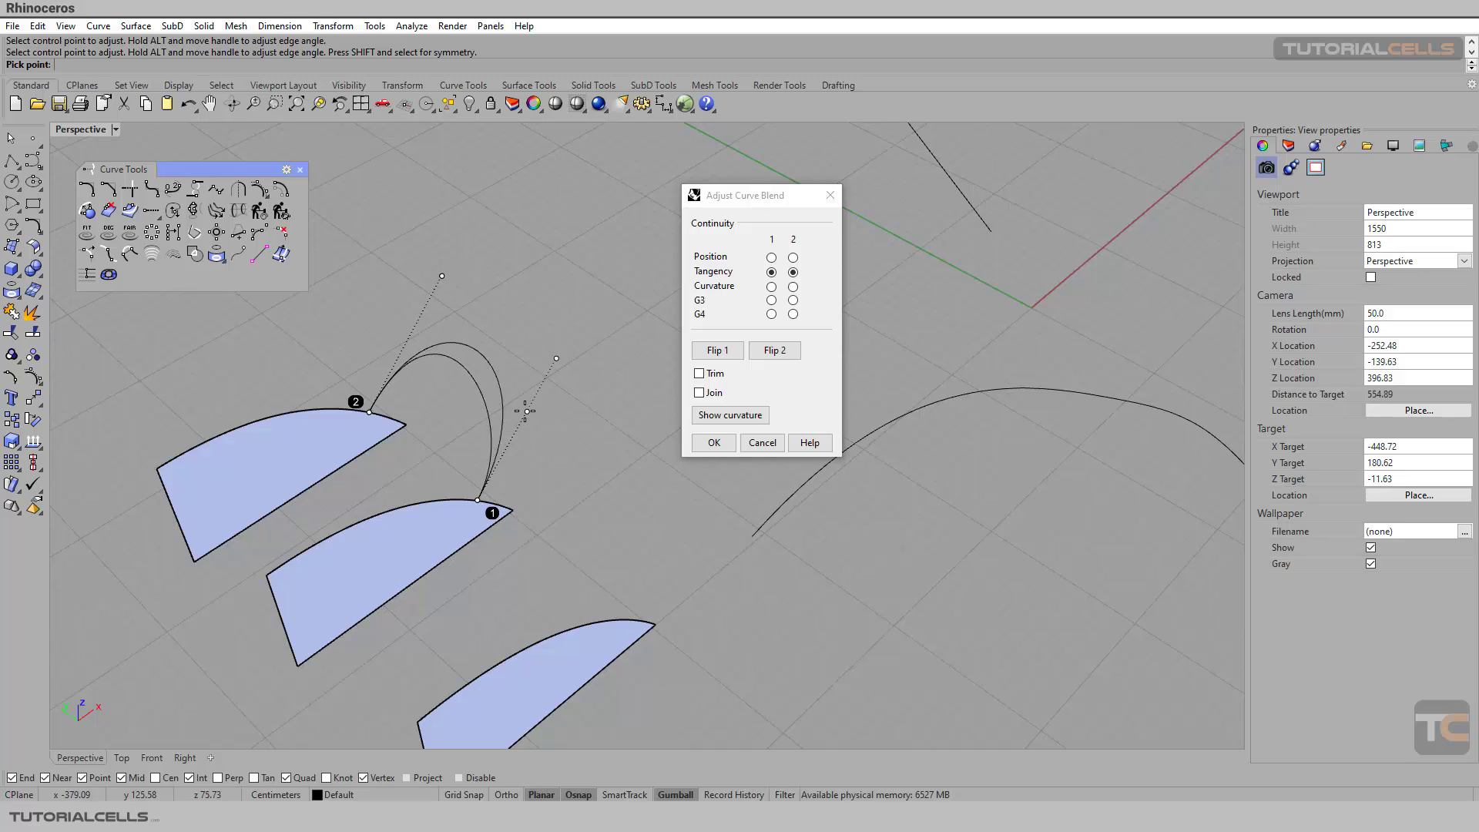
pyautogui.click(525, 411)
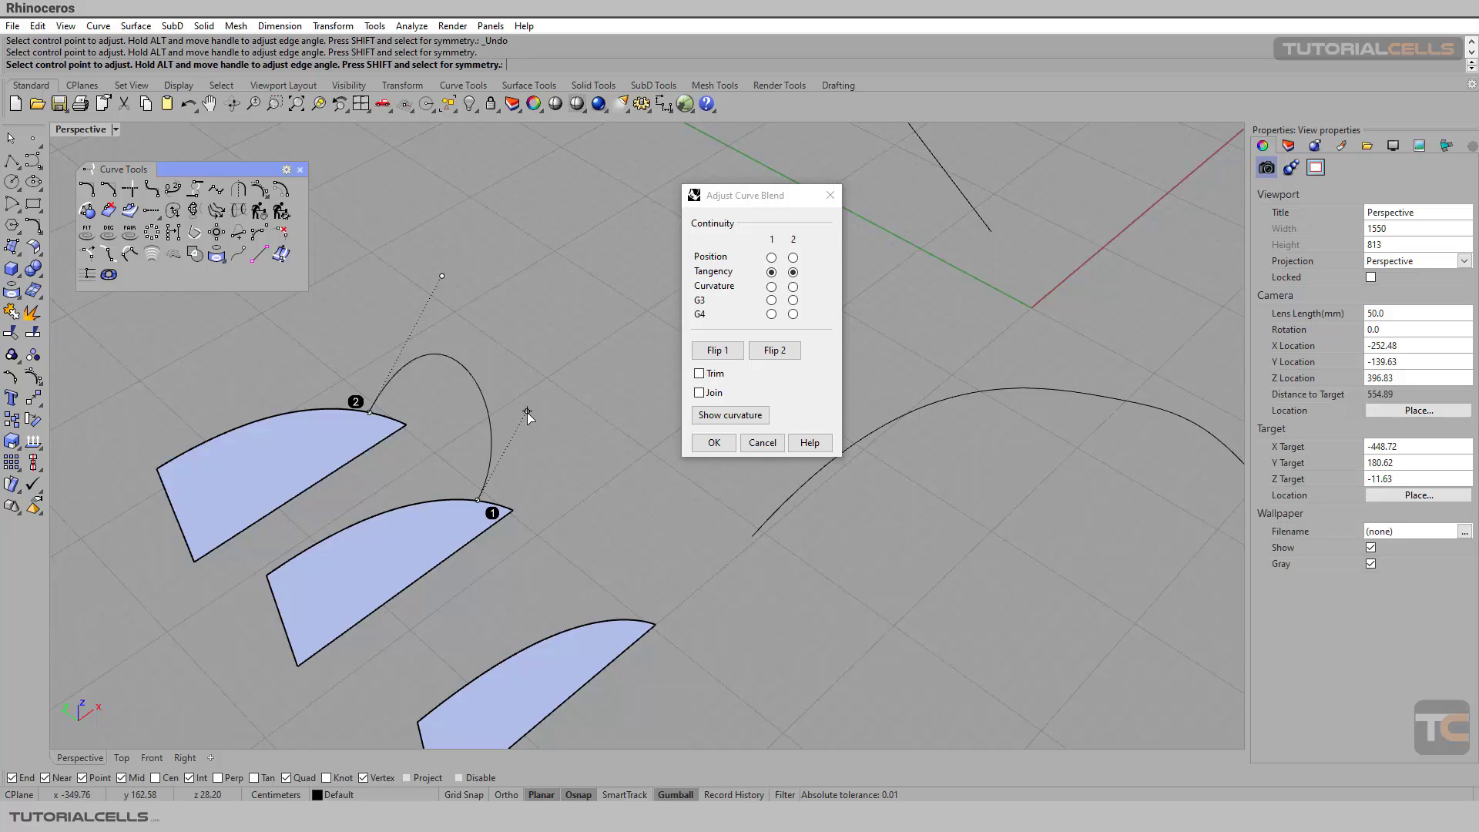
pyautogui.click(528, 413)
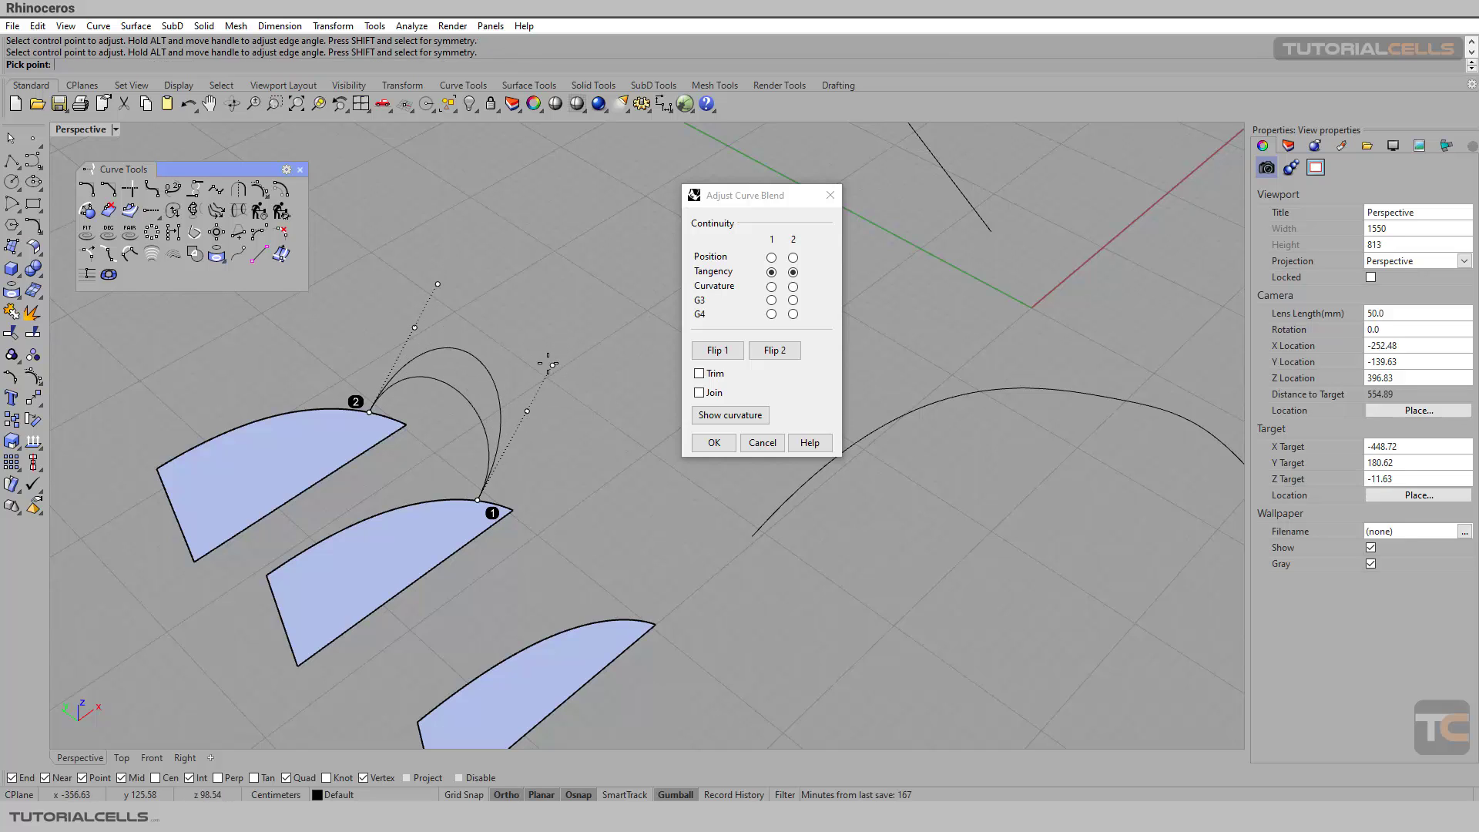
pyautogui.press('F8')
pyautogui.click(576, 338)
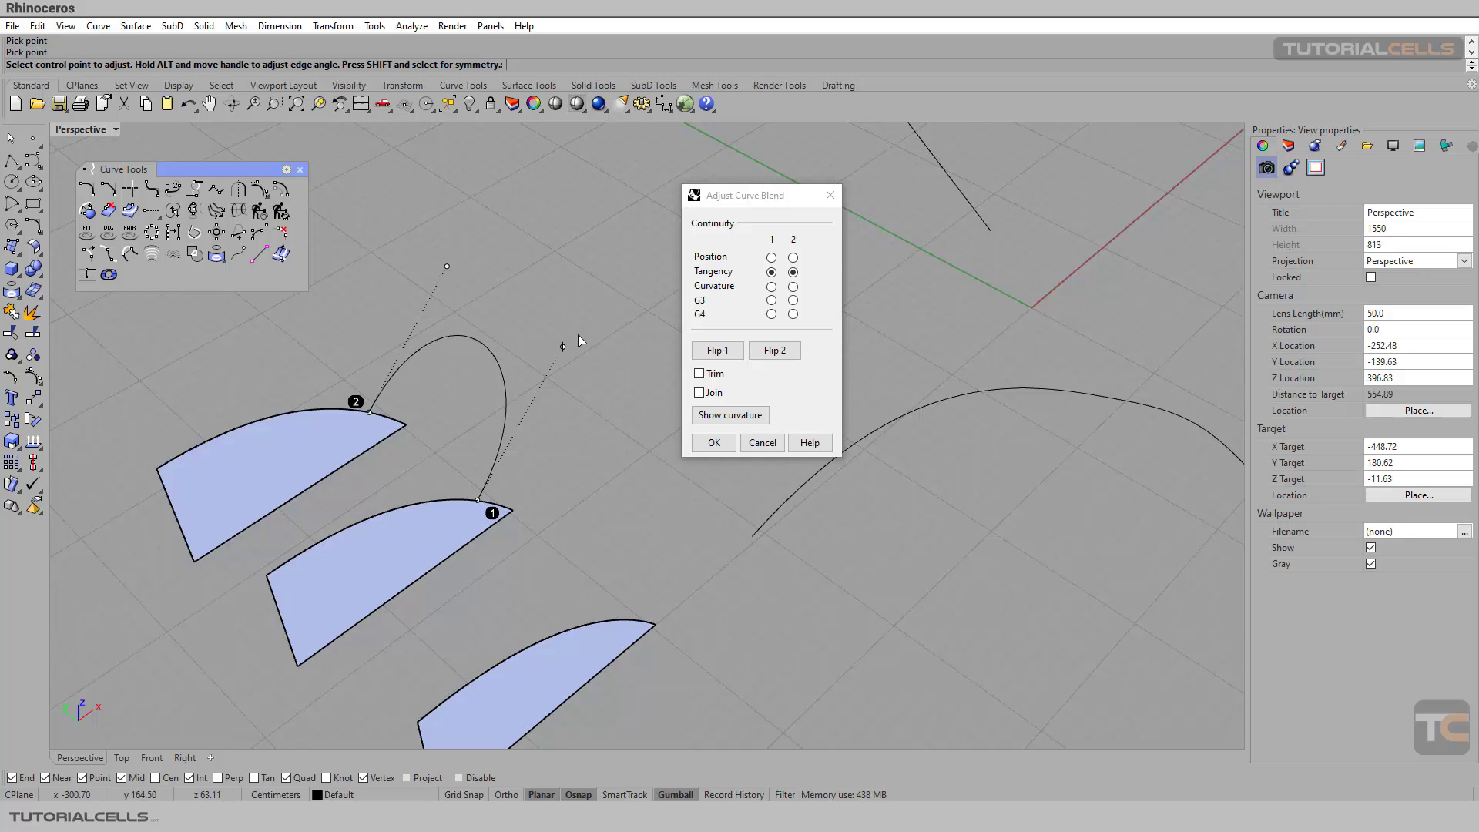
# - Accept the blend curve joining the two surface edges and inspect its shape beside the surfaces
pyautogui.moveTo(530, 436); pyautogui.dragTo(595, 347, button='right')
pyautogui.click(702, 445)
pyautogui.scroll(4, 594, 346)
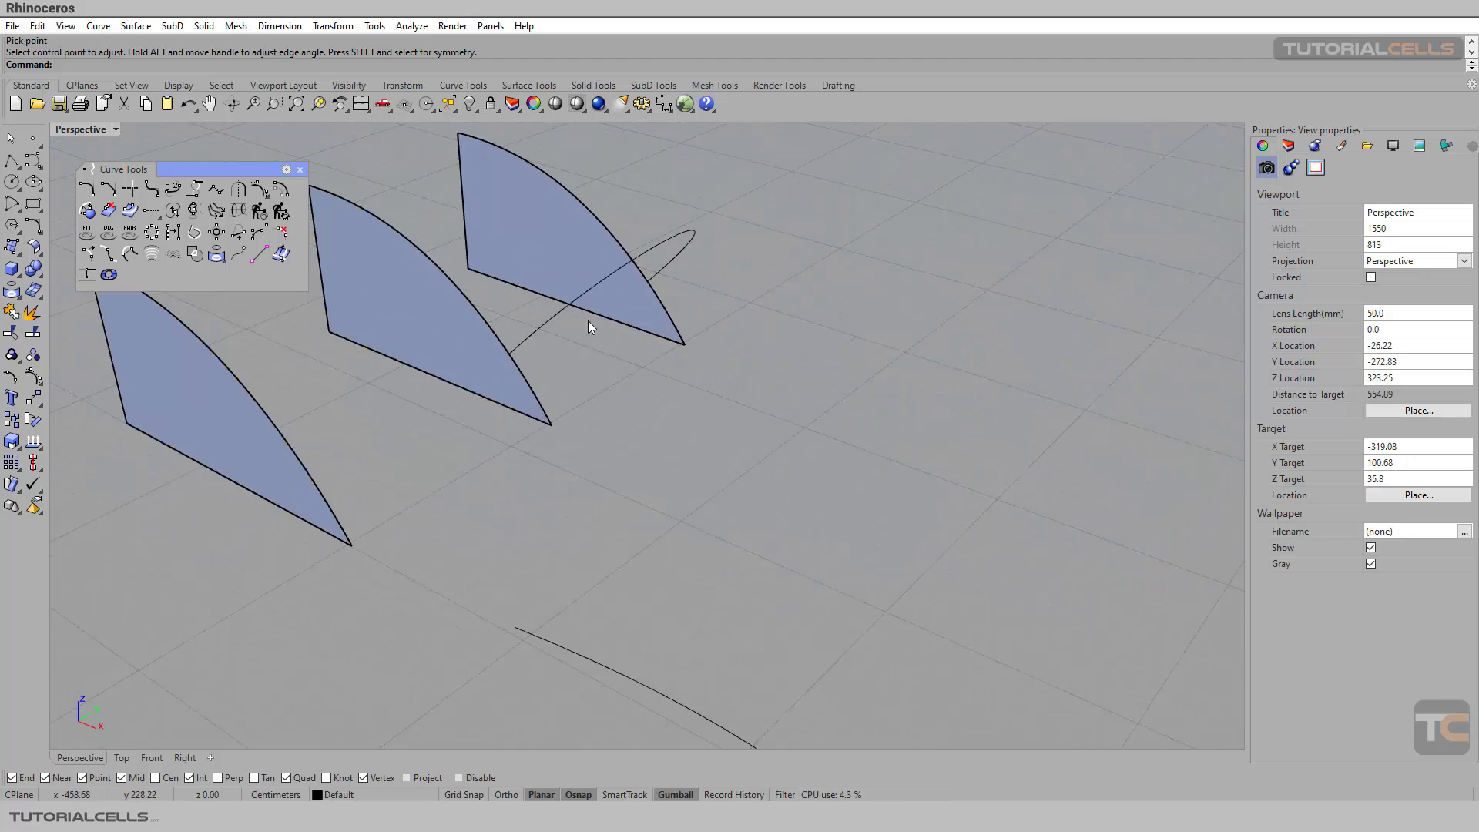
pyautogui.scroll(-3, 574, 331)
pyautogui.scroll(-3, 562, 334)
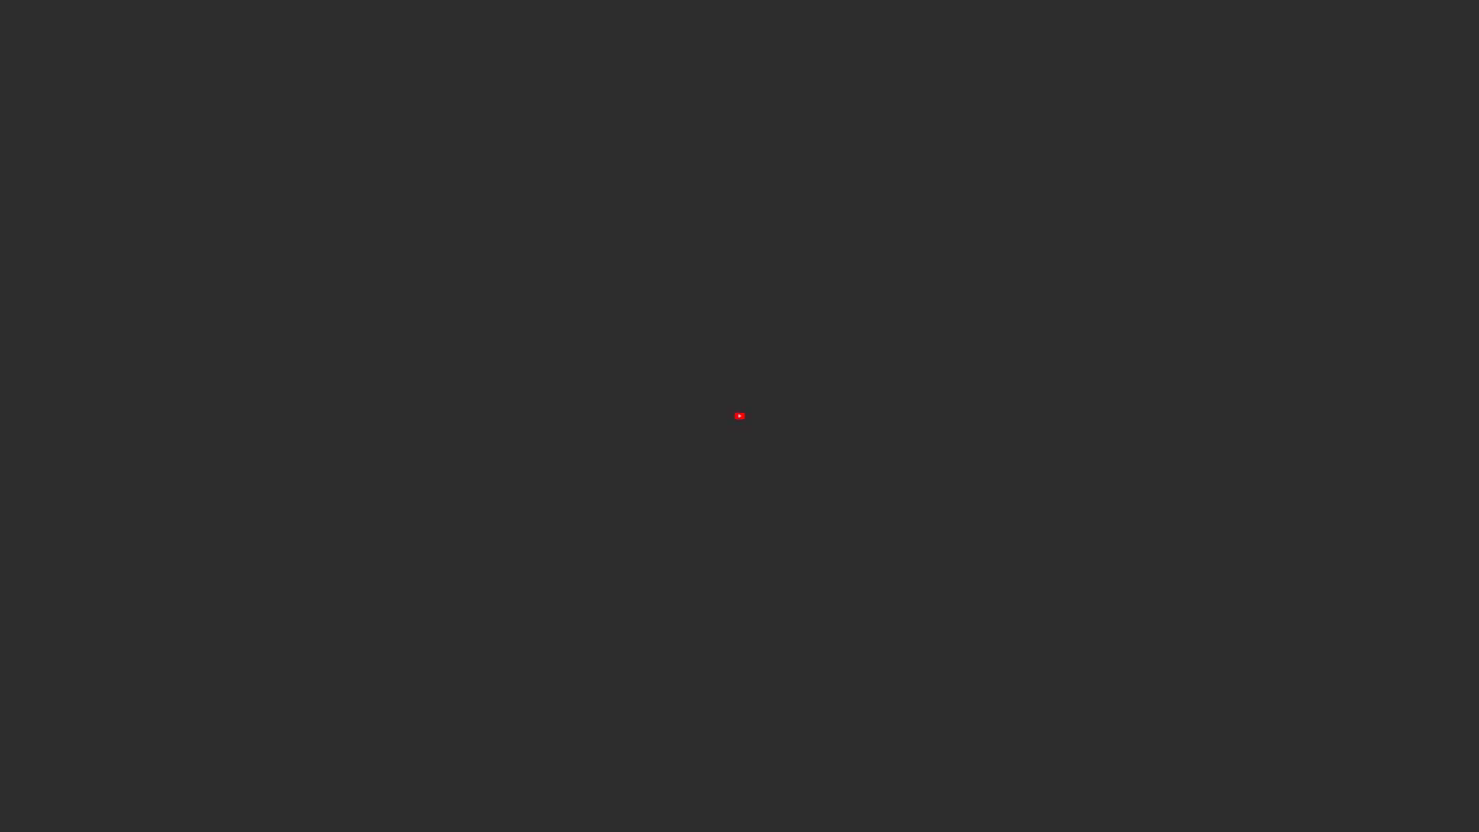